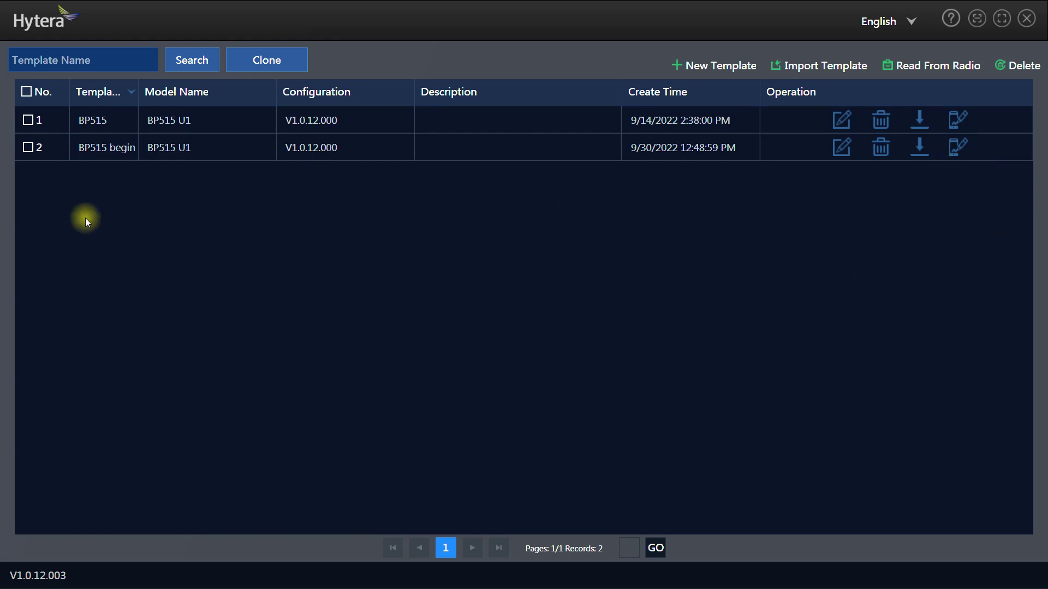
Step: Read the data from the radio on COM25 and close the Read From Radio dialog without saving a template
left_click(100, 110)
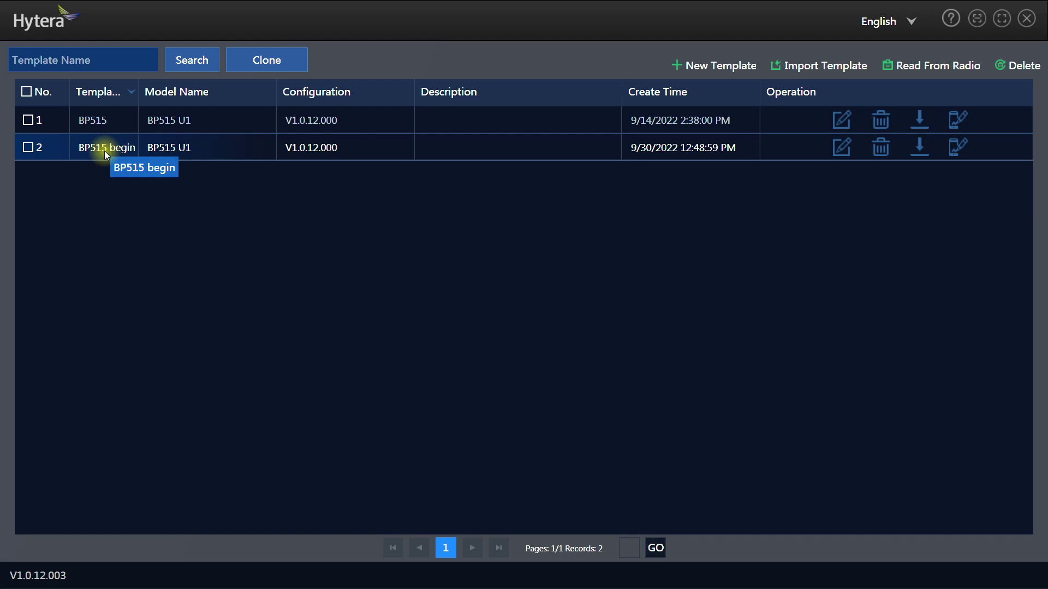
left_click(922, 67)
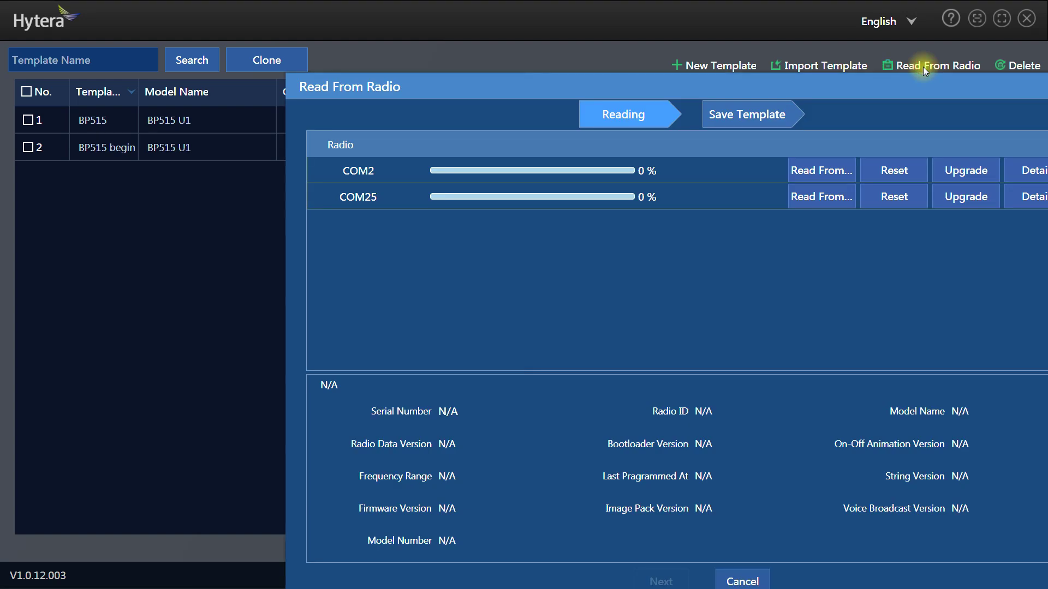
left_click_drag(928, 86, 772, 50)
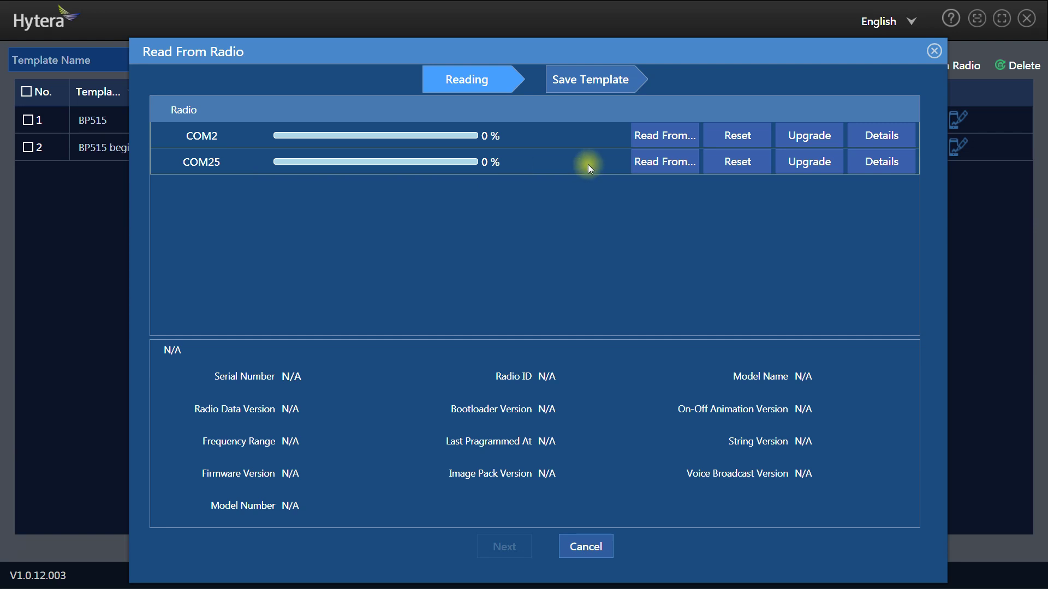
left_click(674, 167)
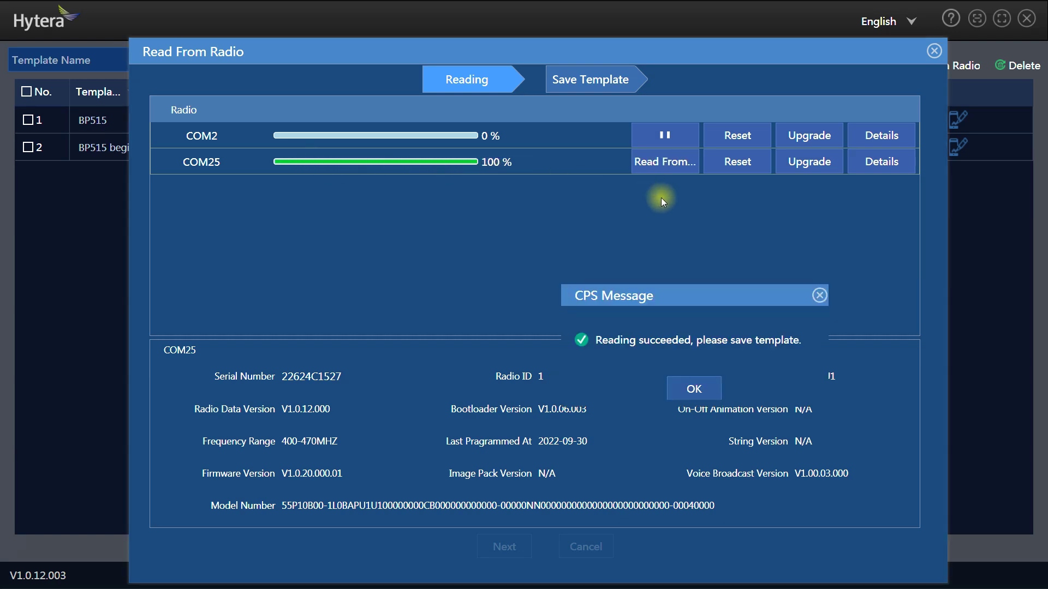
left_click(699, 389)
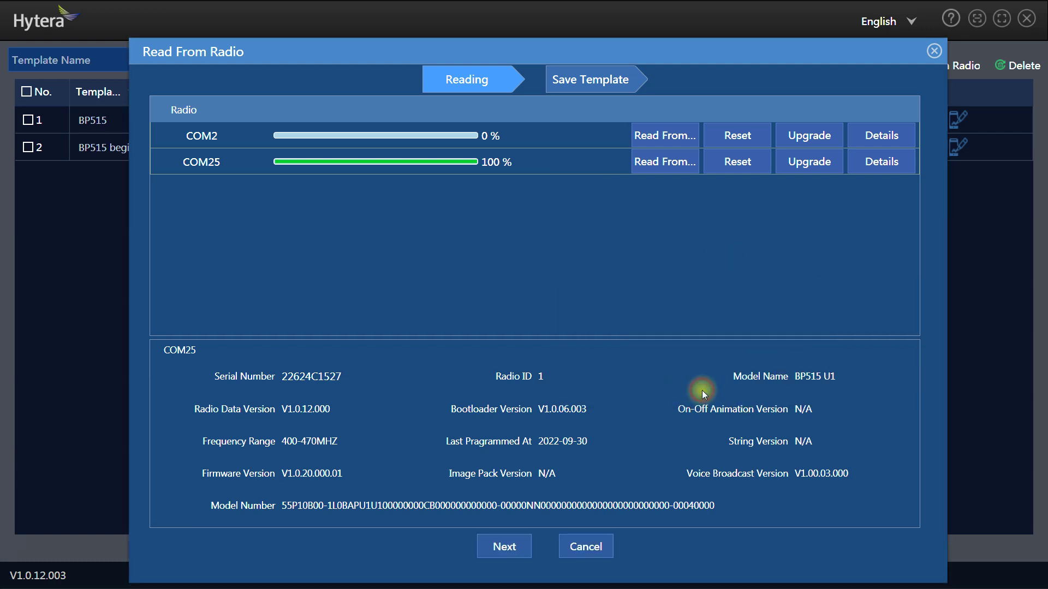
left_click(934, 51)
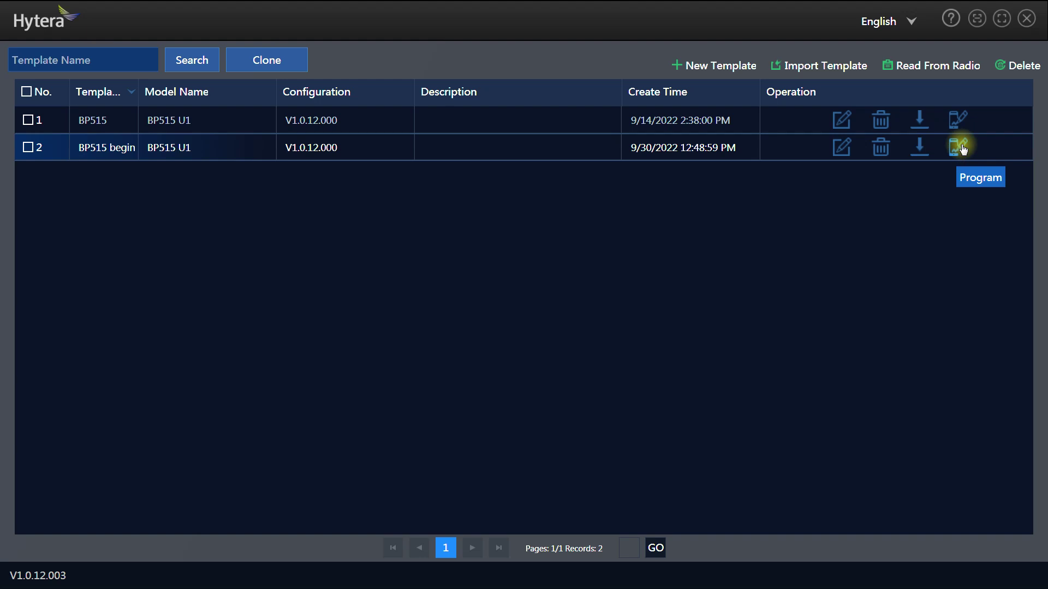
Step: Open the "BP515 begin" template for editing and display its Radio Alias under the common basic settings
left_click(843, 149)
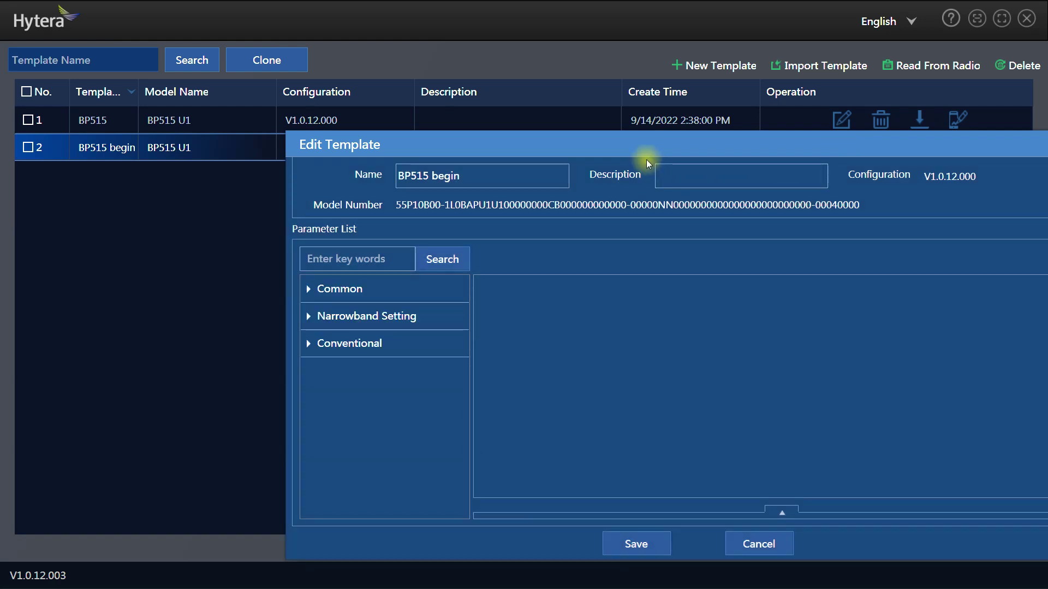
left_click_drag(646, 153, 432, 65)
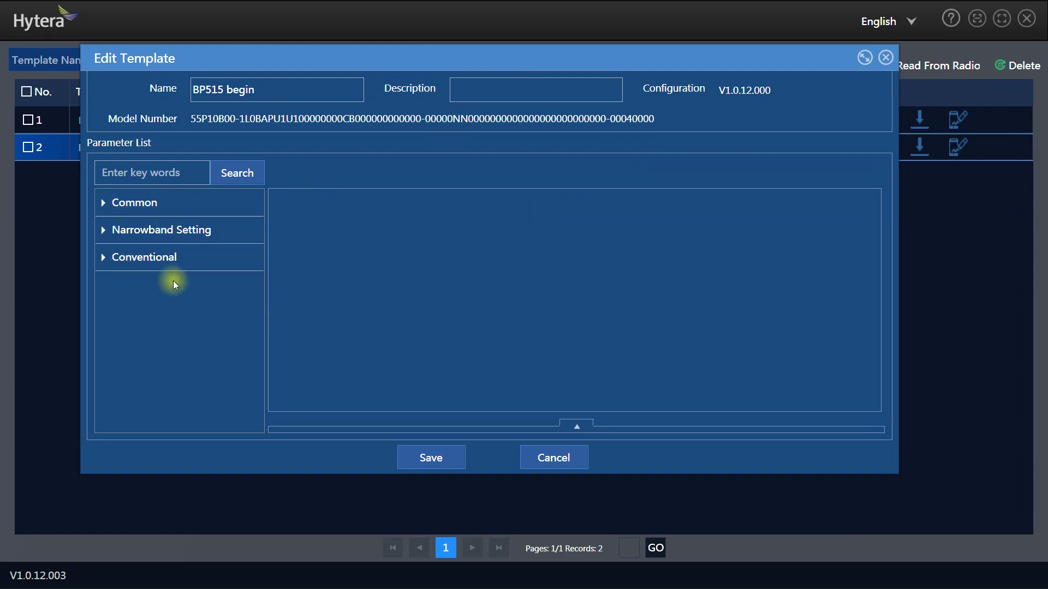
left_click(141, 204)
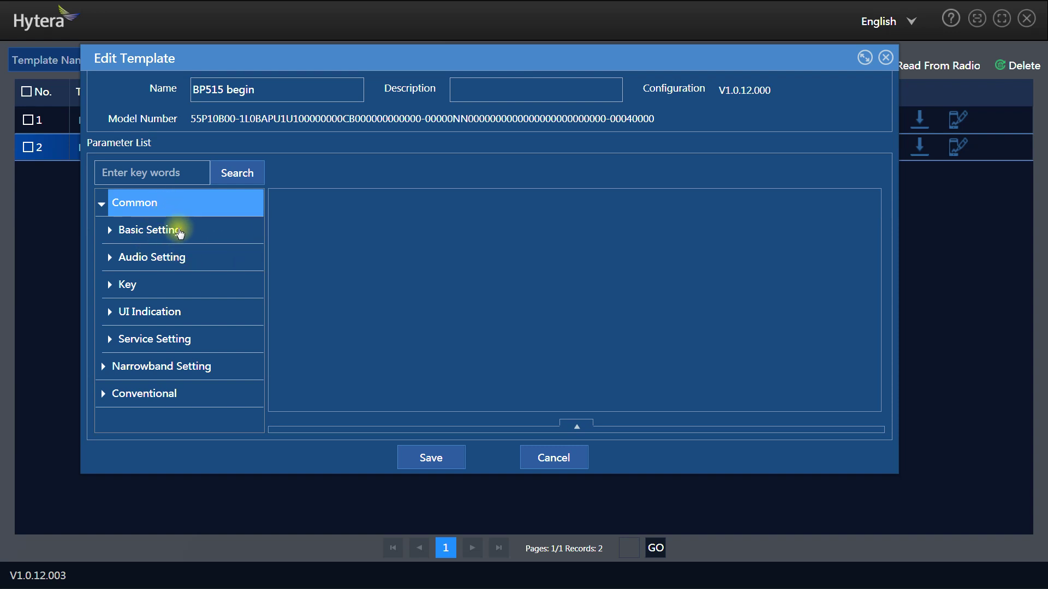
left_click(160, 237)
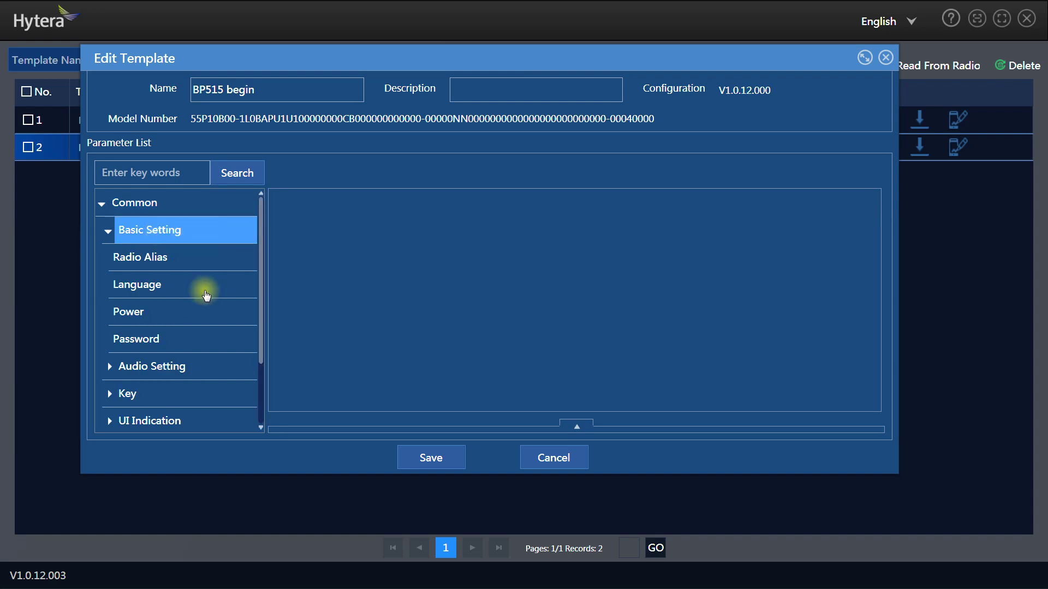
left_click(154, 269)
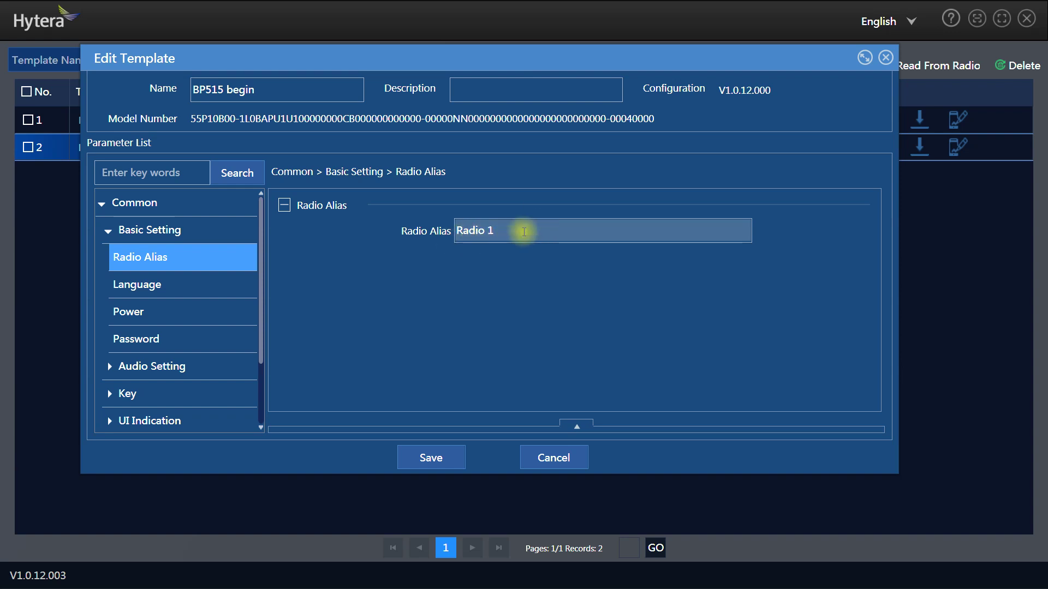
Step: Check the options available for the radio's Language in the basic settings
left_click(176, 288)
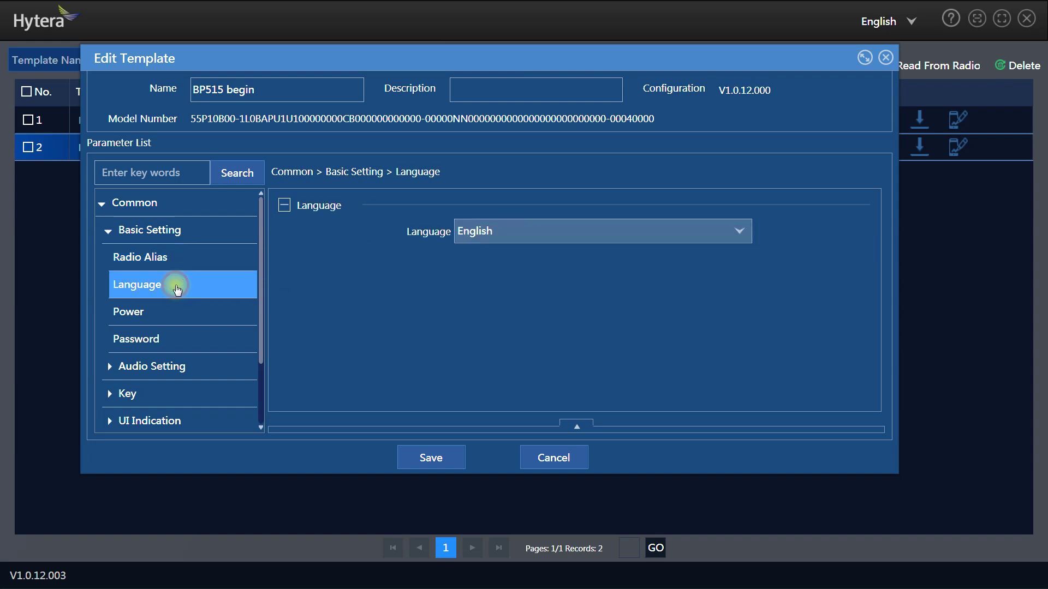
left_click(528, 233)
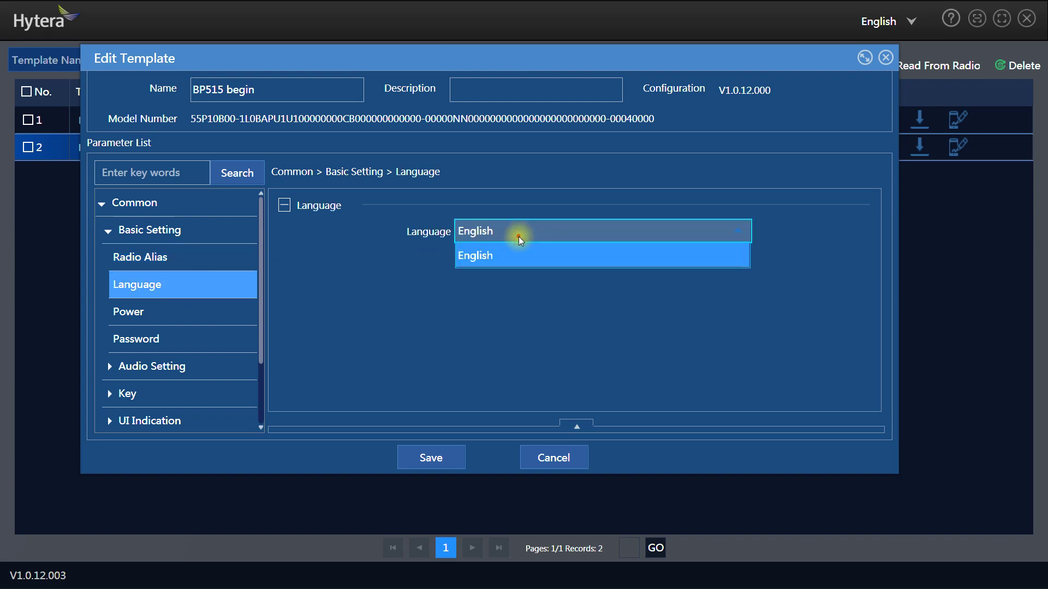
left_click(518, 236)
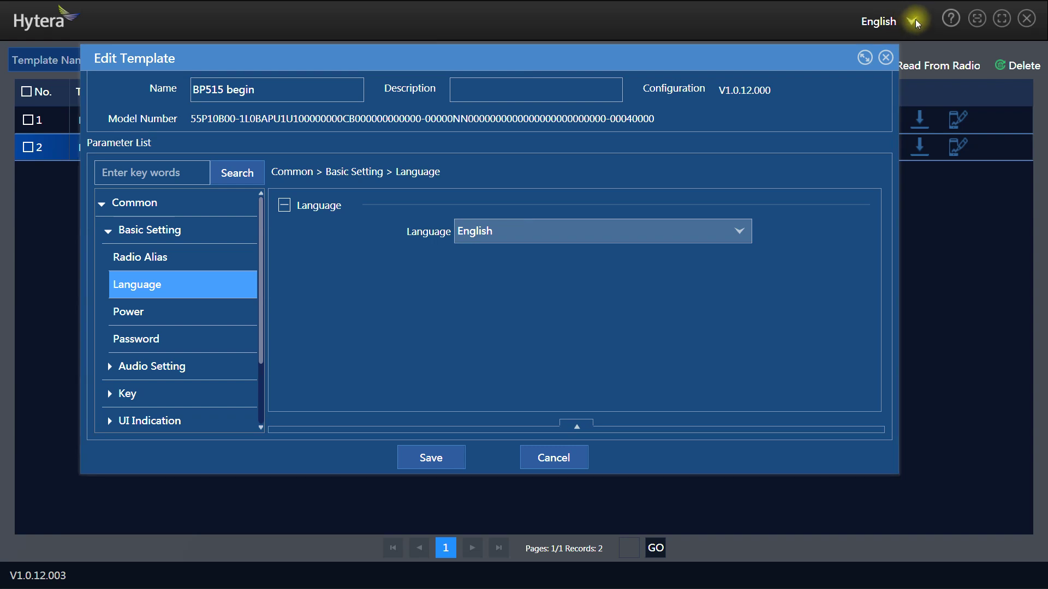
Step: Review the high and low power RSSI thresholds and the read and write password settings
left_click(136, 312)
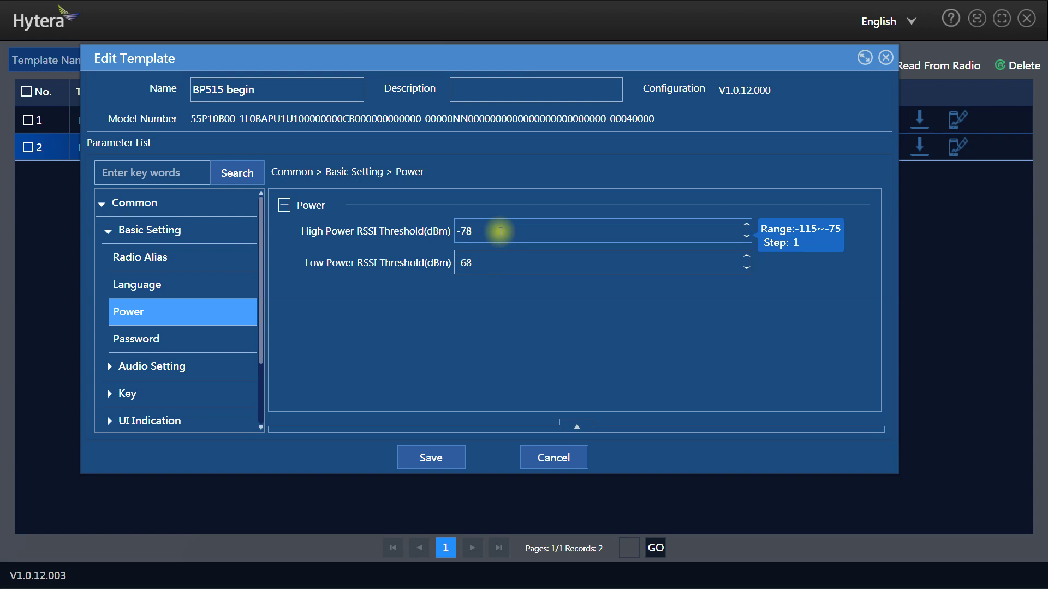
left_click(493, 262)
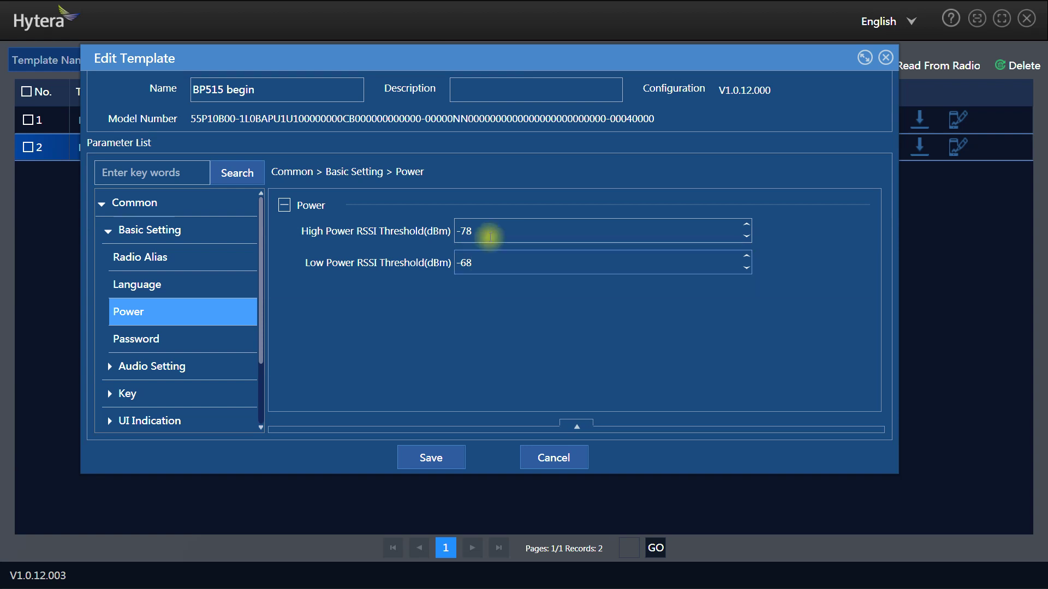
mouse_move(486, 236)
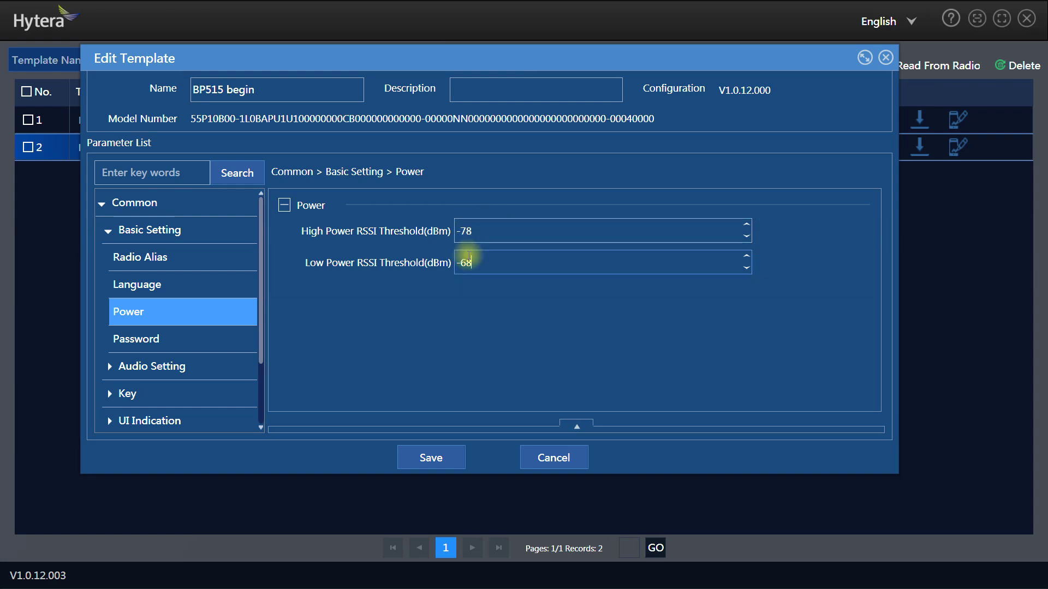
mouse_move(468, 256)
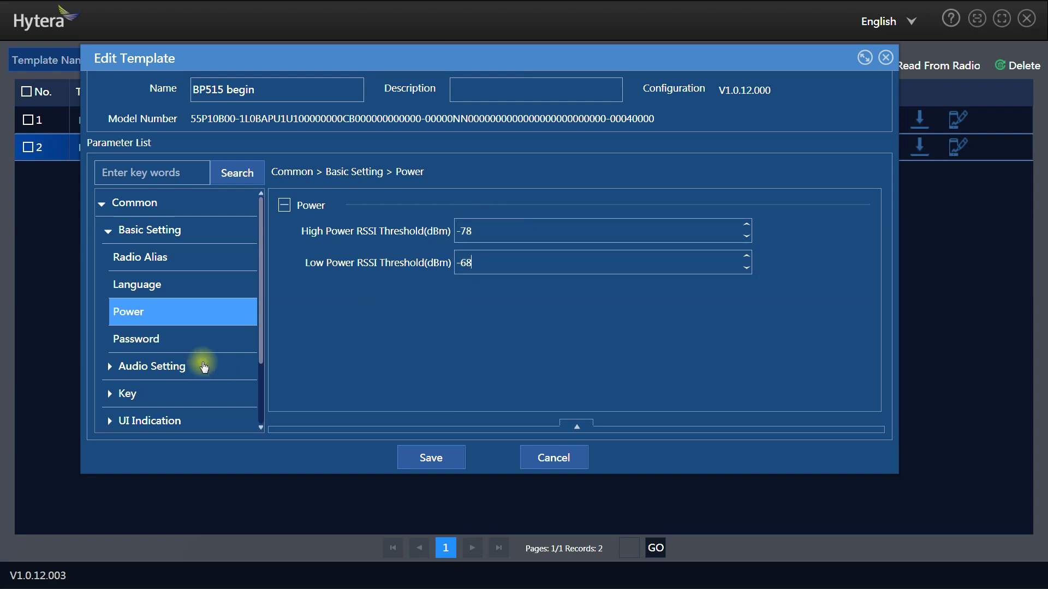
left_click(165, 347)
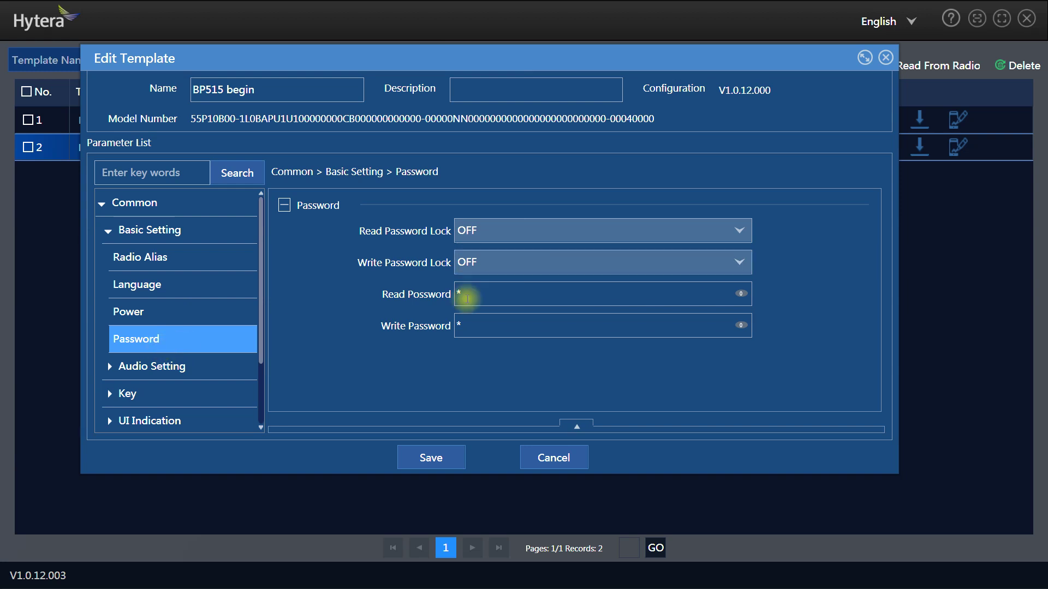
Step: Examine the Default Volume and its allowed range in the audio settings
left_click_drag(262, 355, 259, 381)
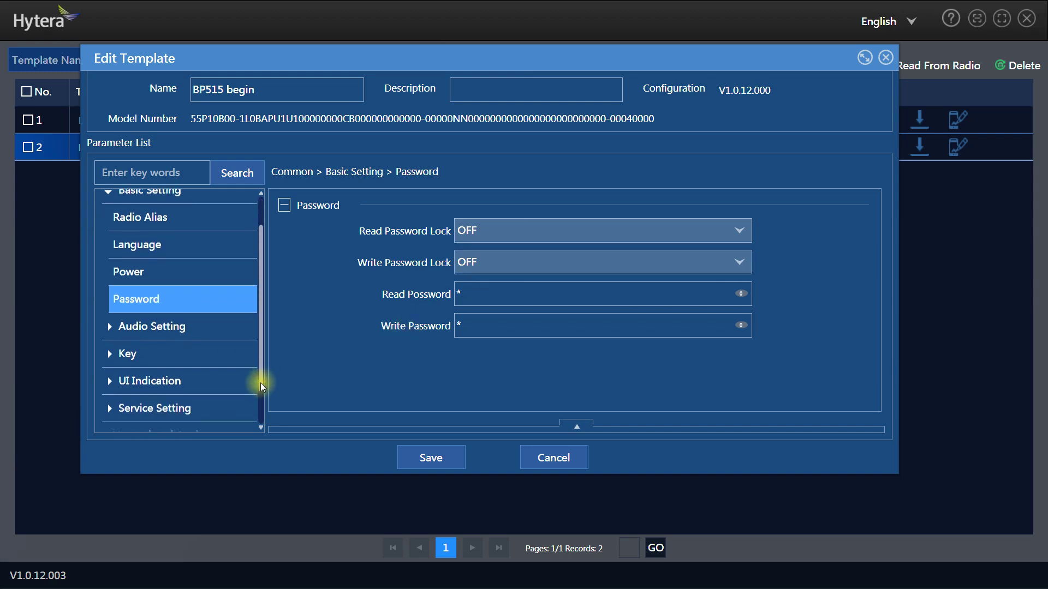
left_click(191, 324)
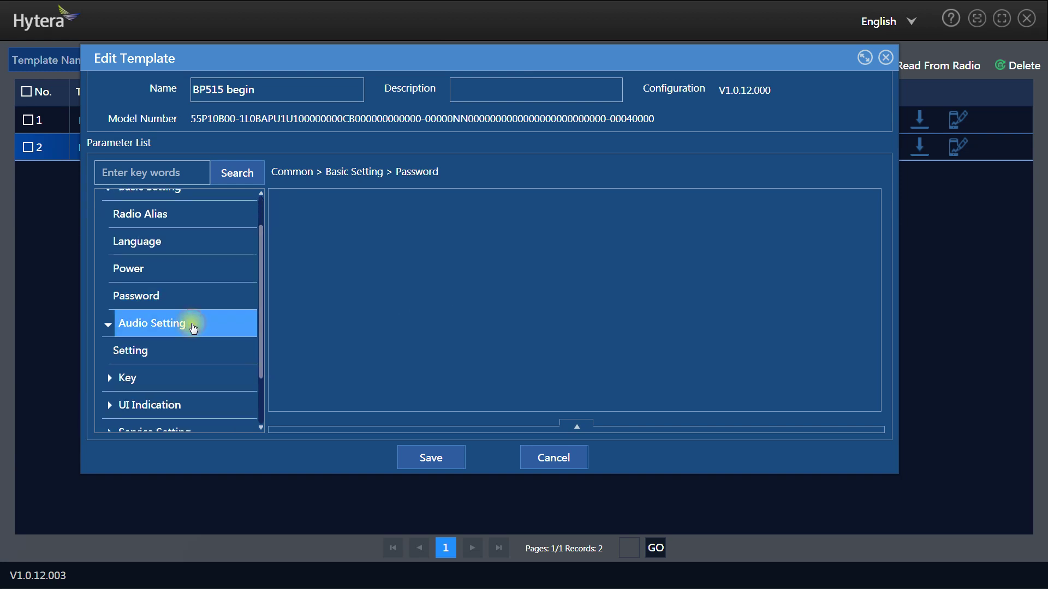
left_click(141, 351)
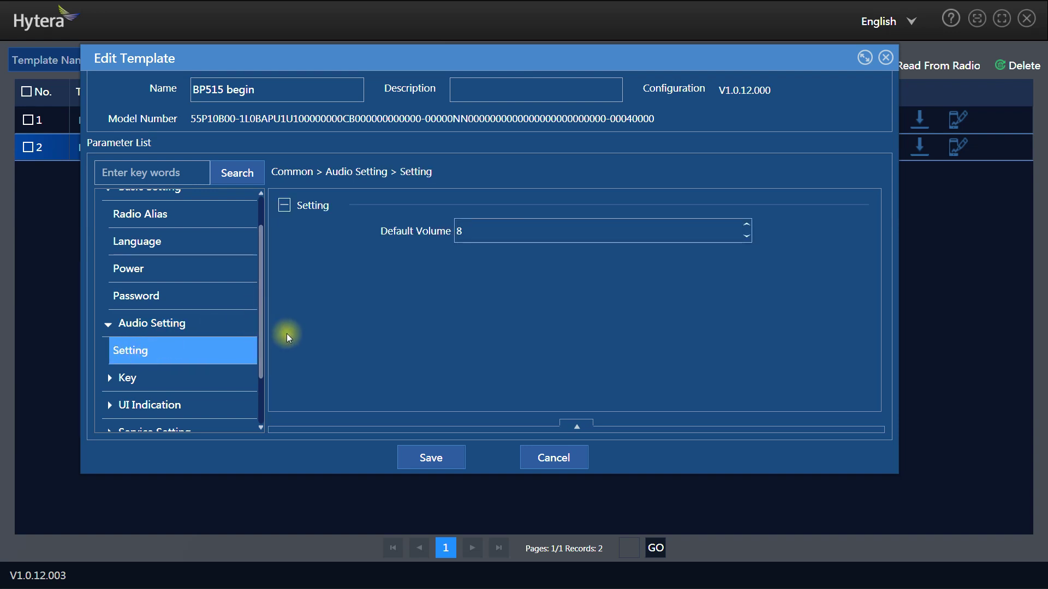
left_click(464, 232)
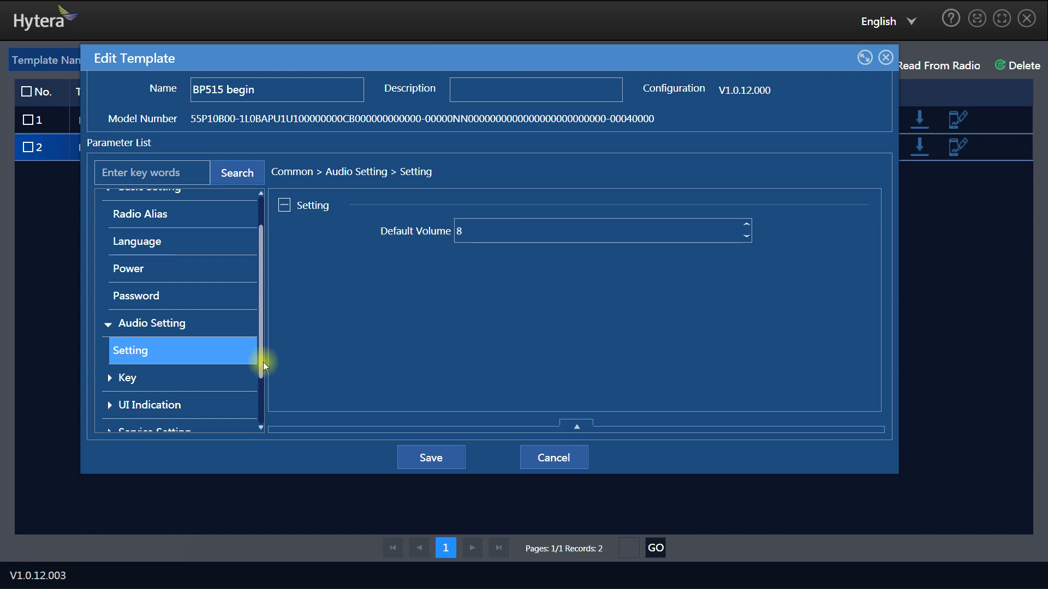
scroll(258, 375, "down", 2)
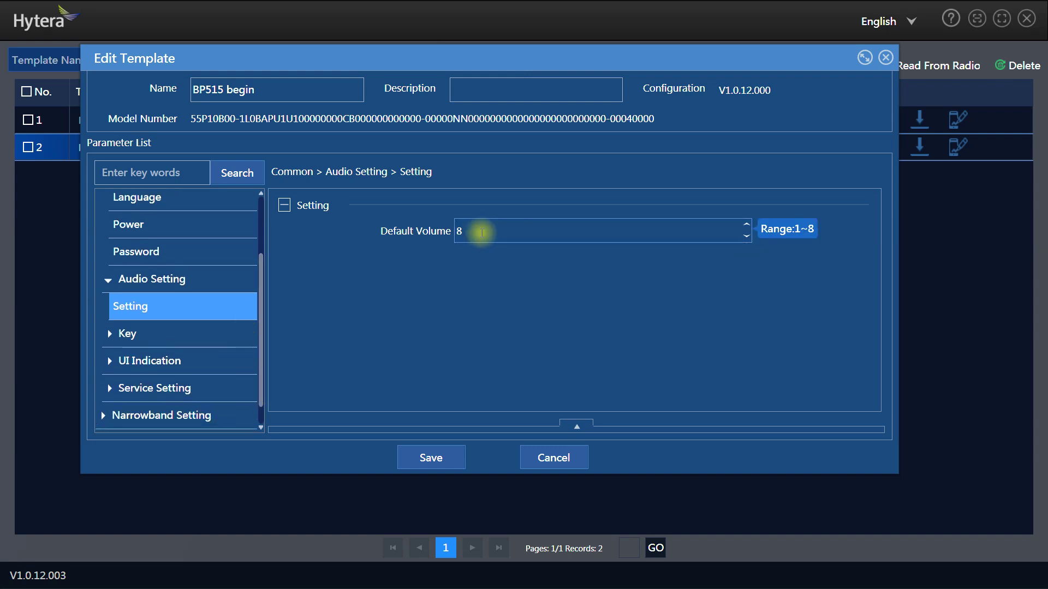
Step: Review the programmable key settings and look through the functions available for Long Press SK3
left_click(131, 334)
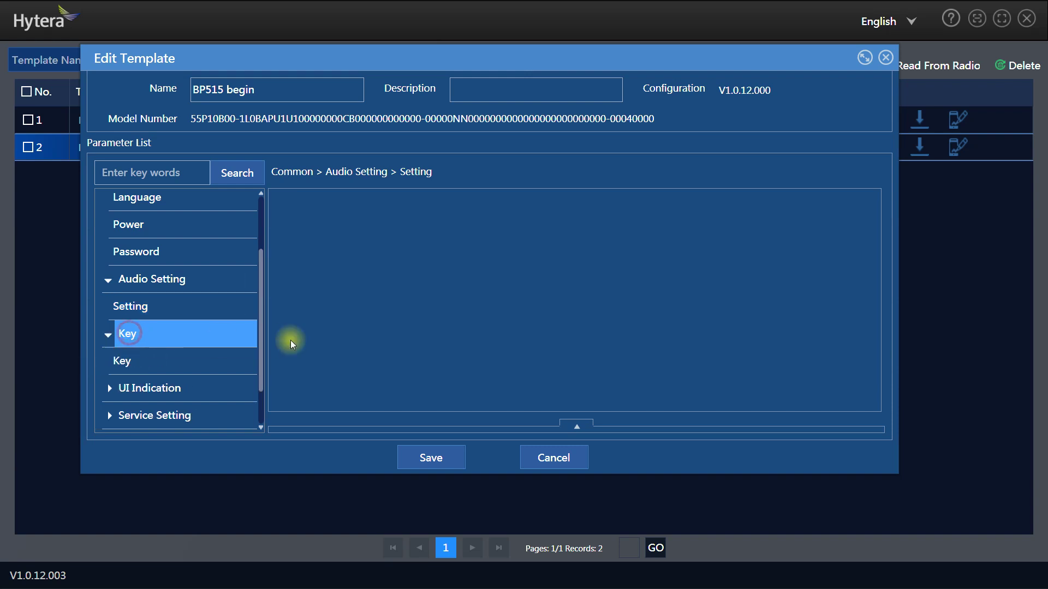
left_click(131, 306)
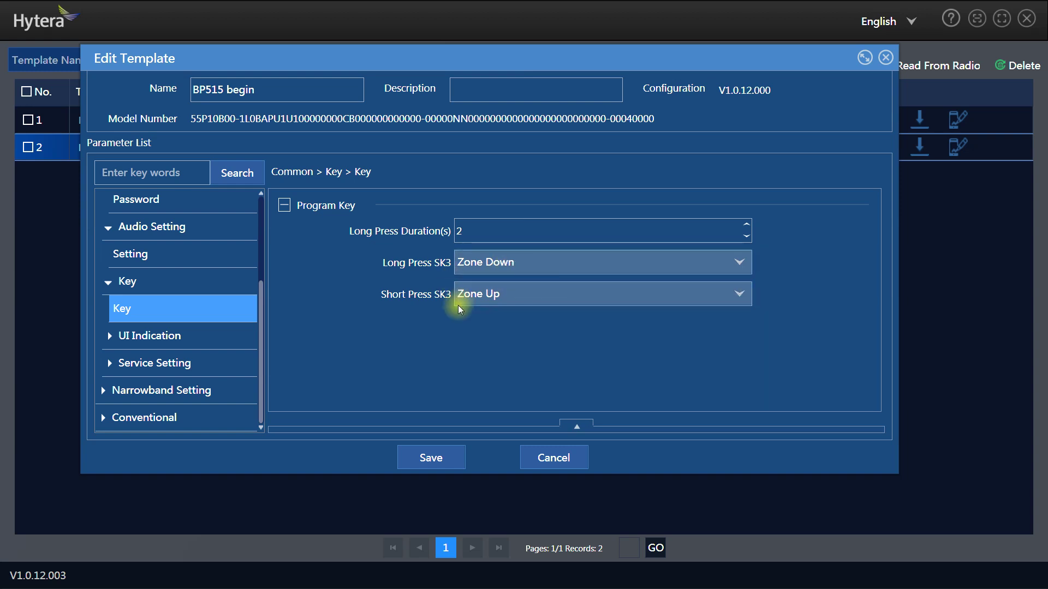
left_click(537, 262)
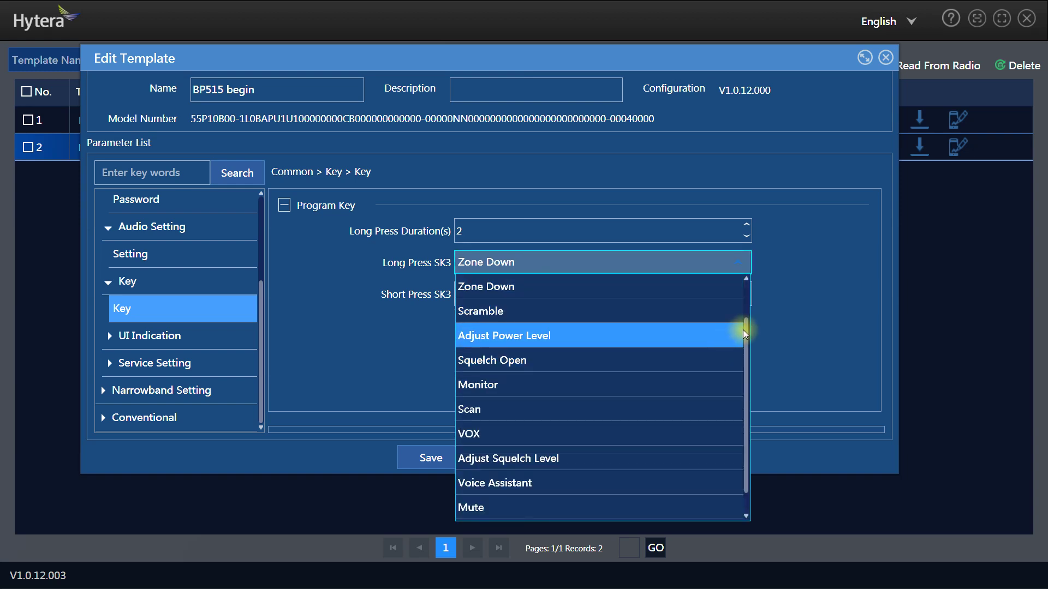
scroll(745, 335, "up", 2)
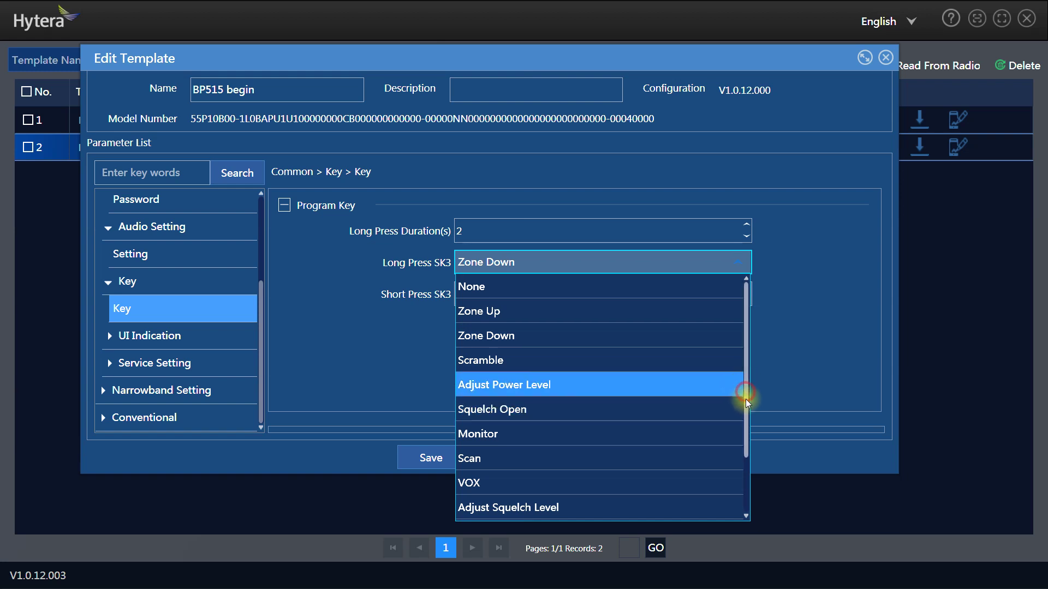
left_click_drag(745, 402, 741, 440)
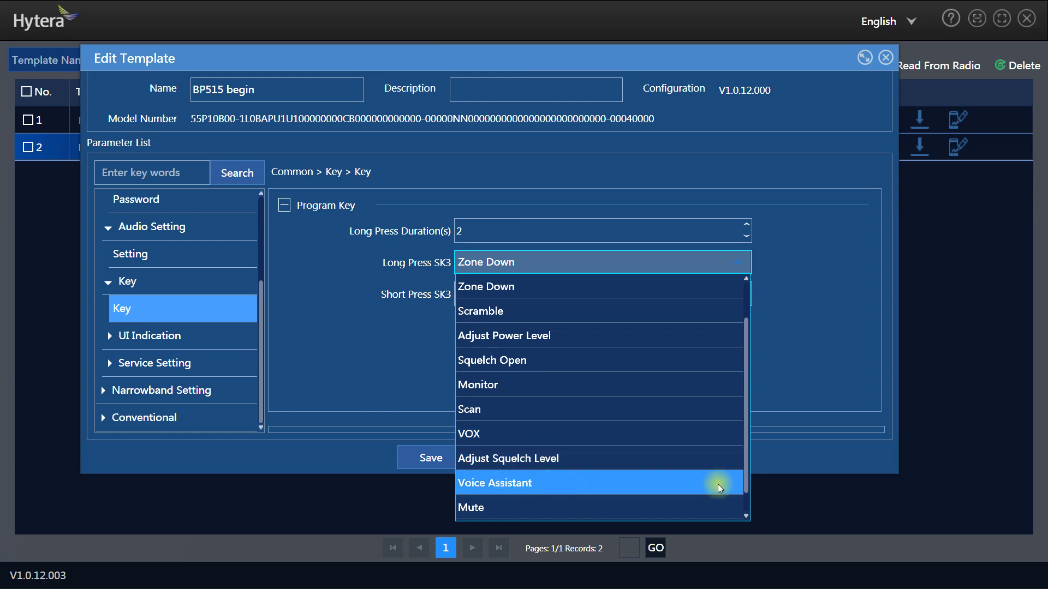
left_click_drag(748, 487, 749, 493)
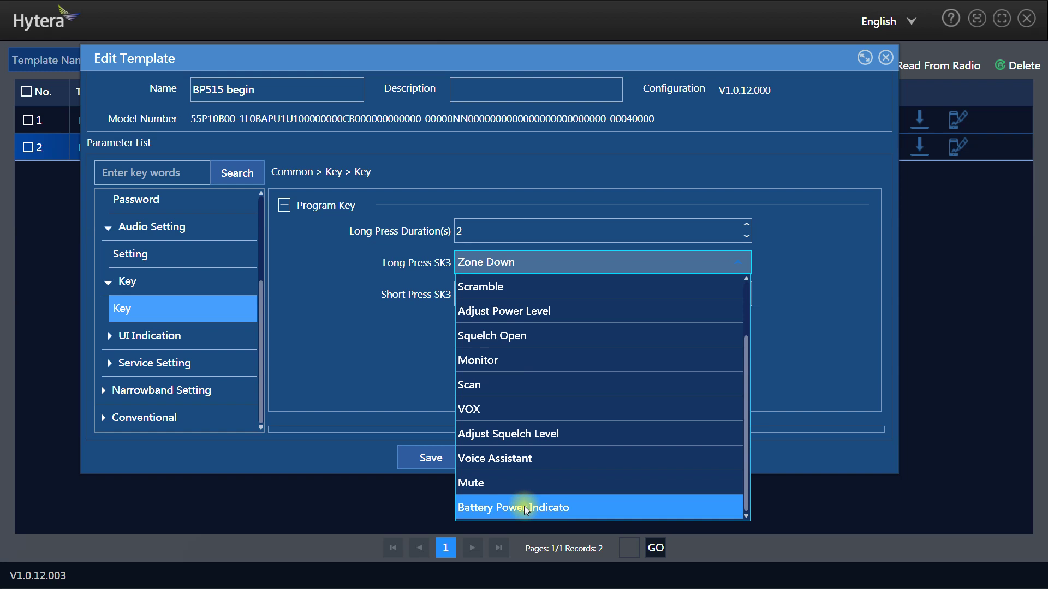
left_click(358, 346)
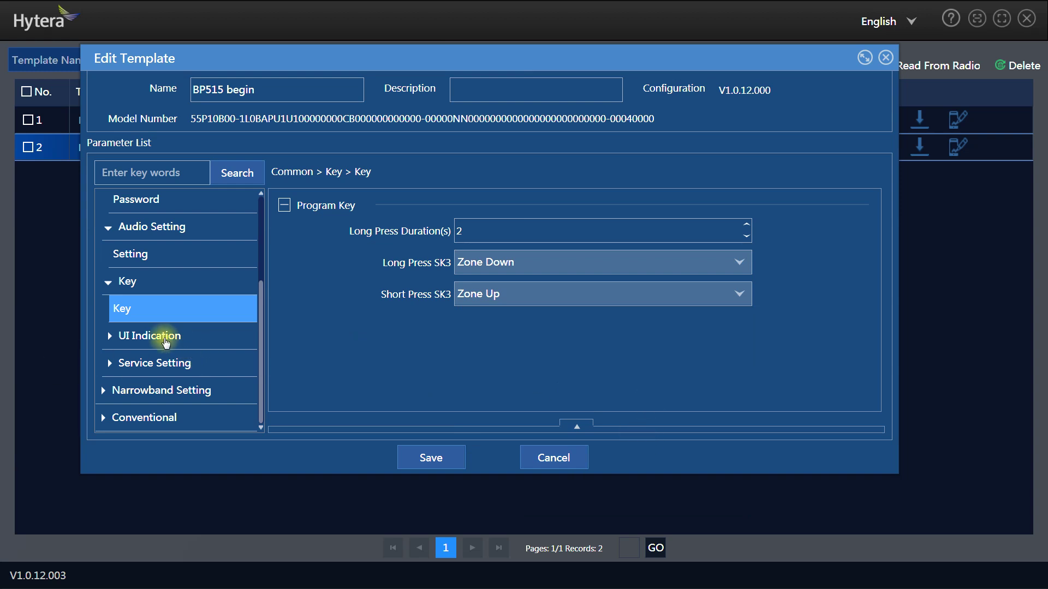
Step: Review the LED setting under UI Indication and the call permissions of the Voice Service
left_click(112, 335)
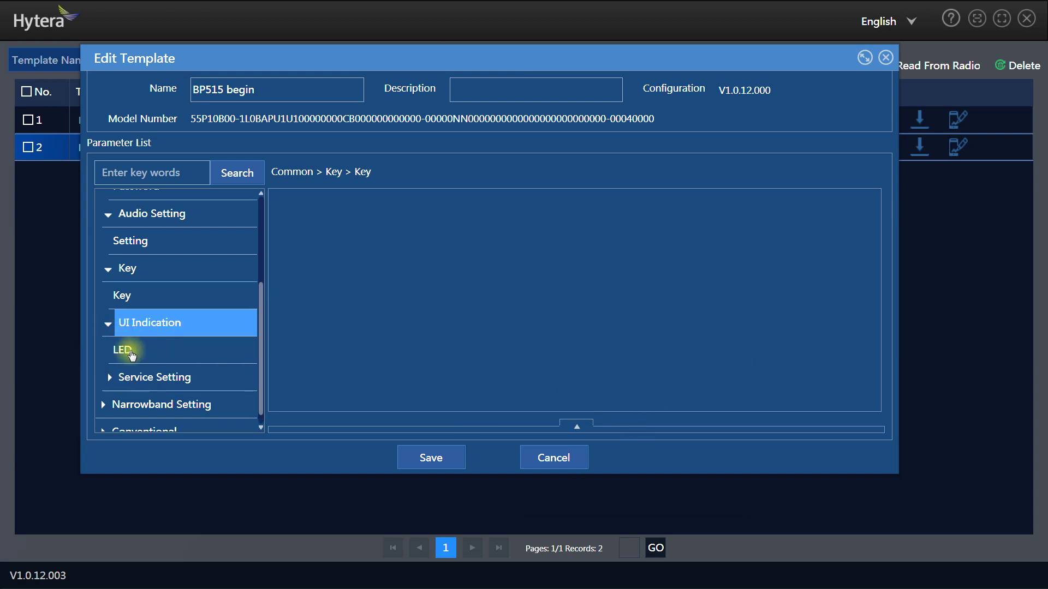
left_click(131, 350)
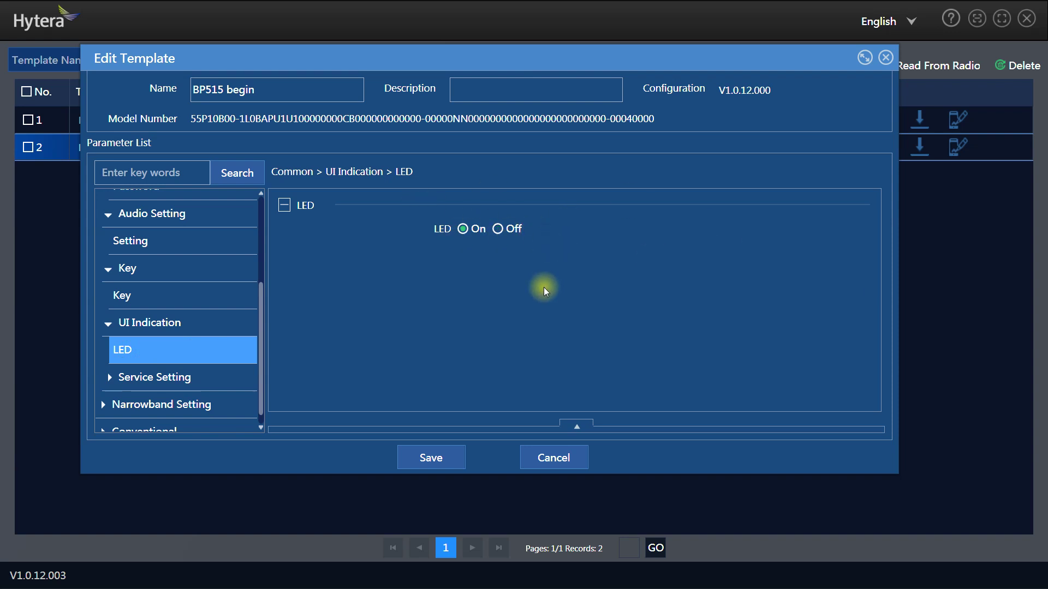
left_click(175, 377)
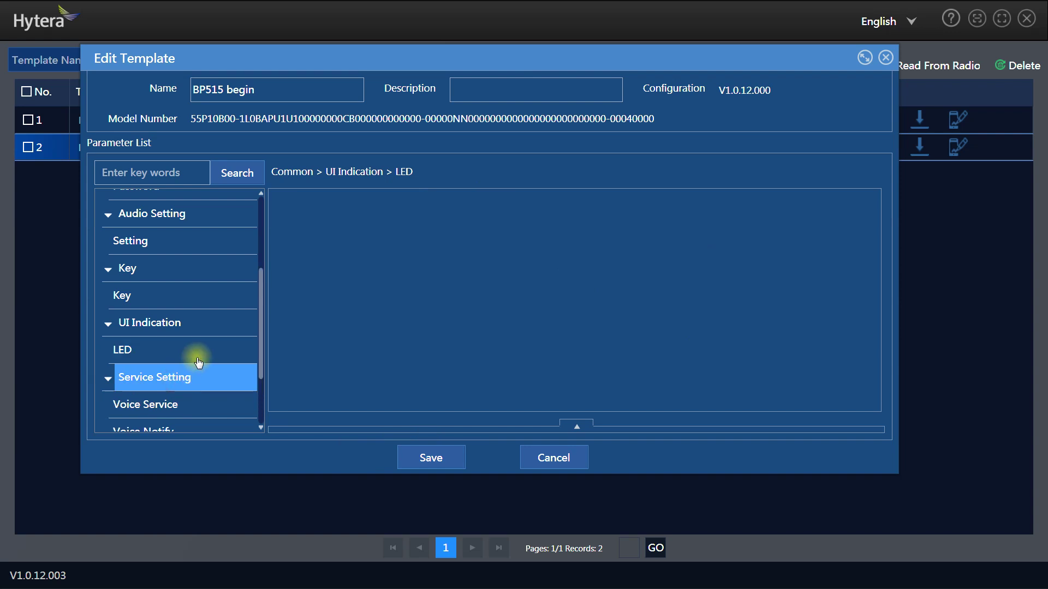
scroll(198, 355, "down", 1)
left_click(157, 343)
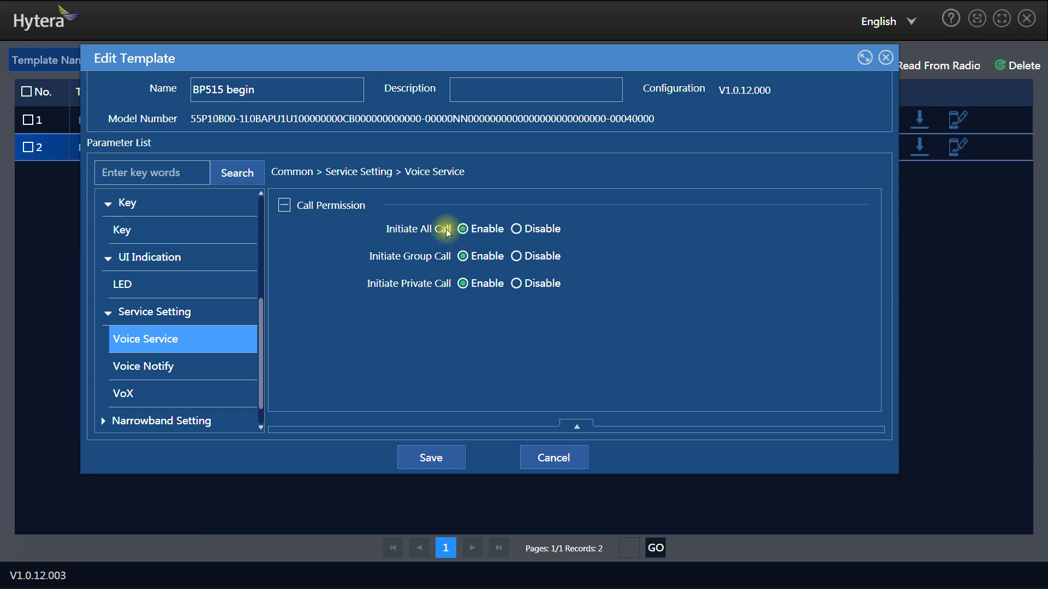
Step: Review the Voice Notify TTS option and the VoX gain levels and hold time under Service Setting
left_click(181, 375)
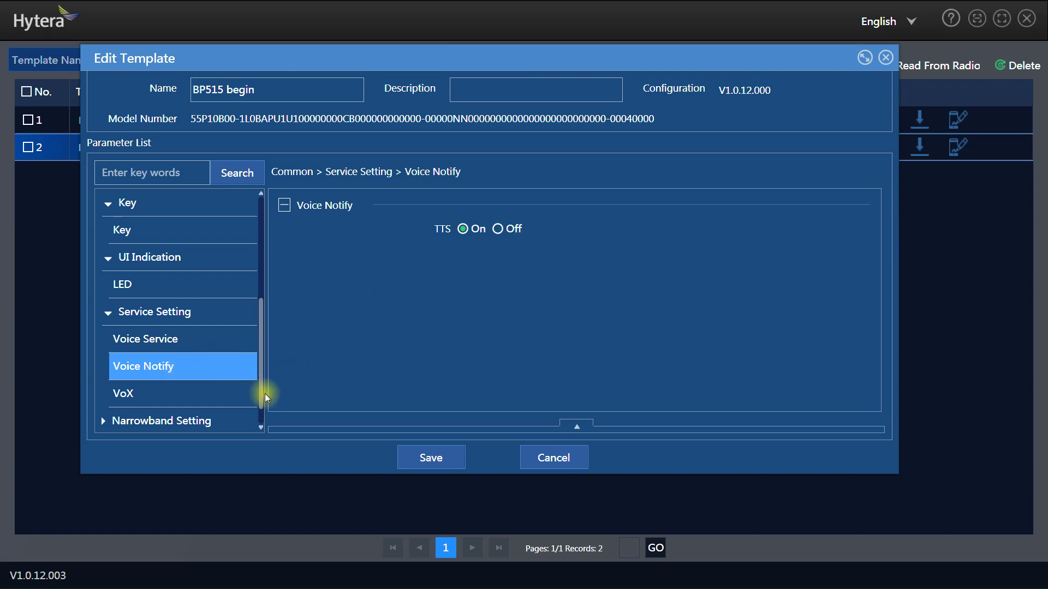
scroll(263, 391, "down", 1)
left_click(130, 370)
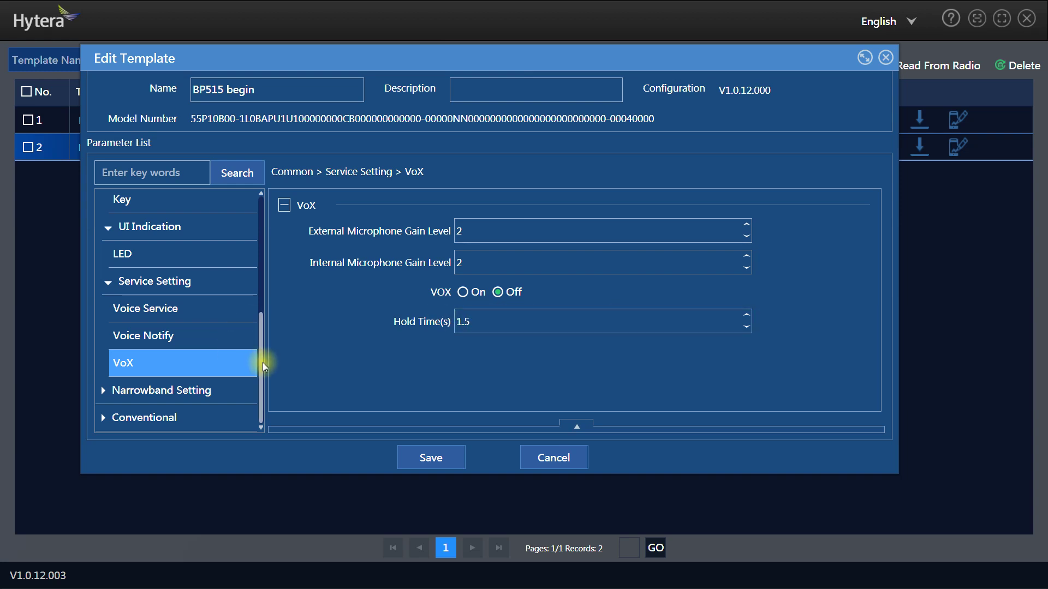
Step: Review the squelch levels in the narrowband Analog Setting and look through the options for Squelch Tight Level
left_click_drag(262, 362, 260, 263)
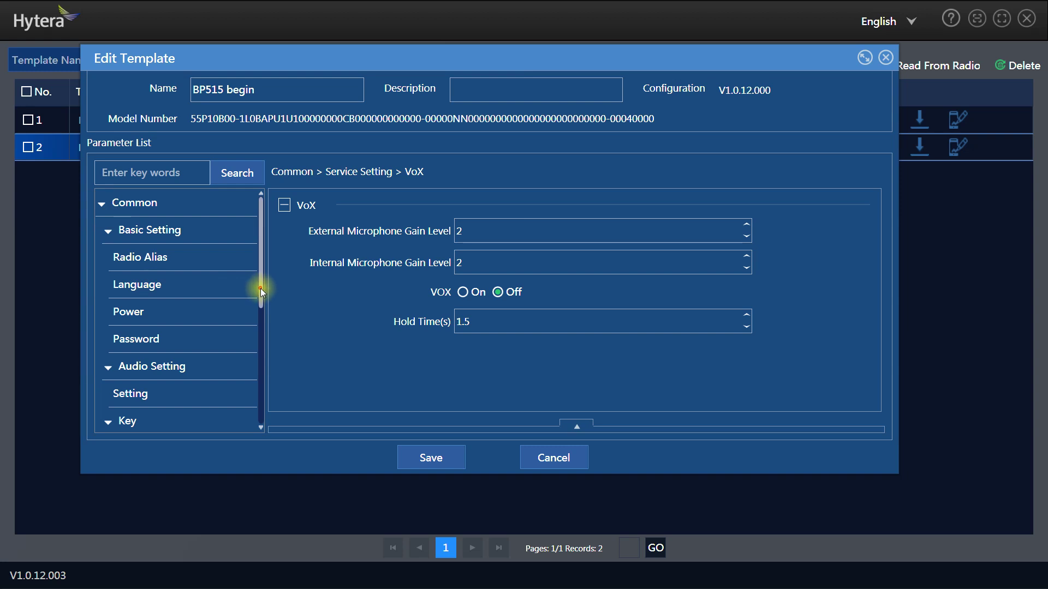
left_click_drag(260, 288, 243, 257)
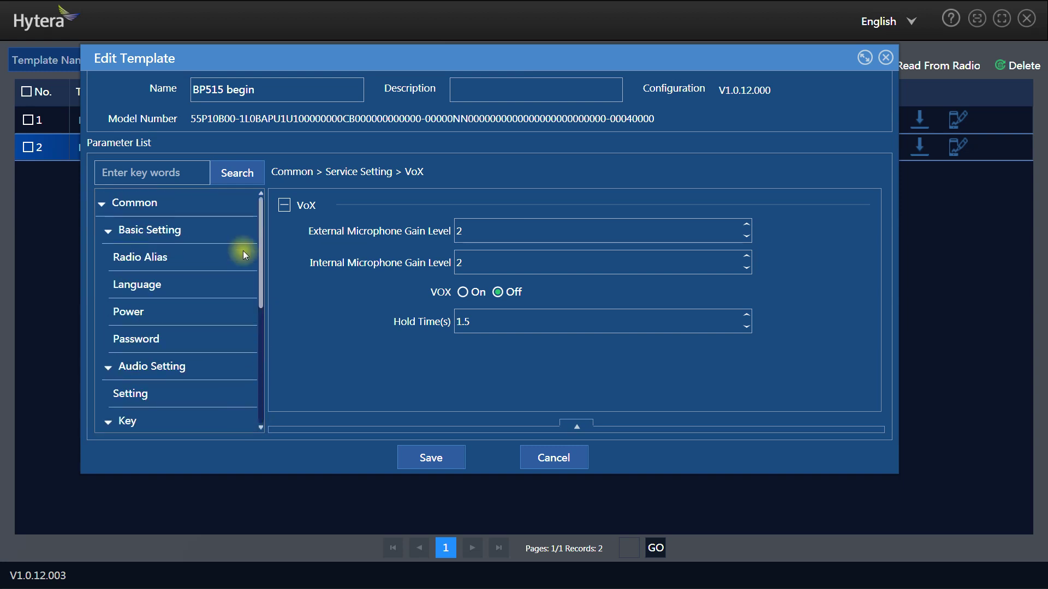
left_click(103, 202)
left_click(103, 230)
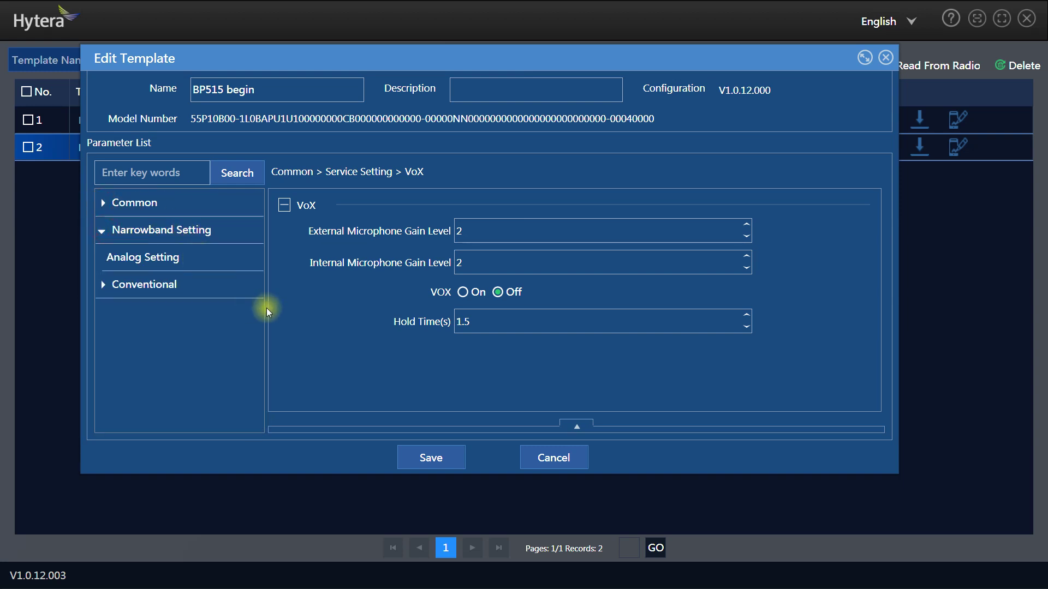
left_click(165, 259)
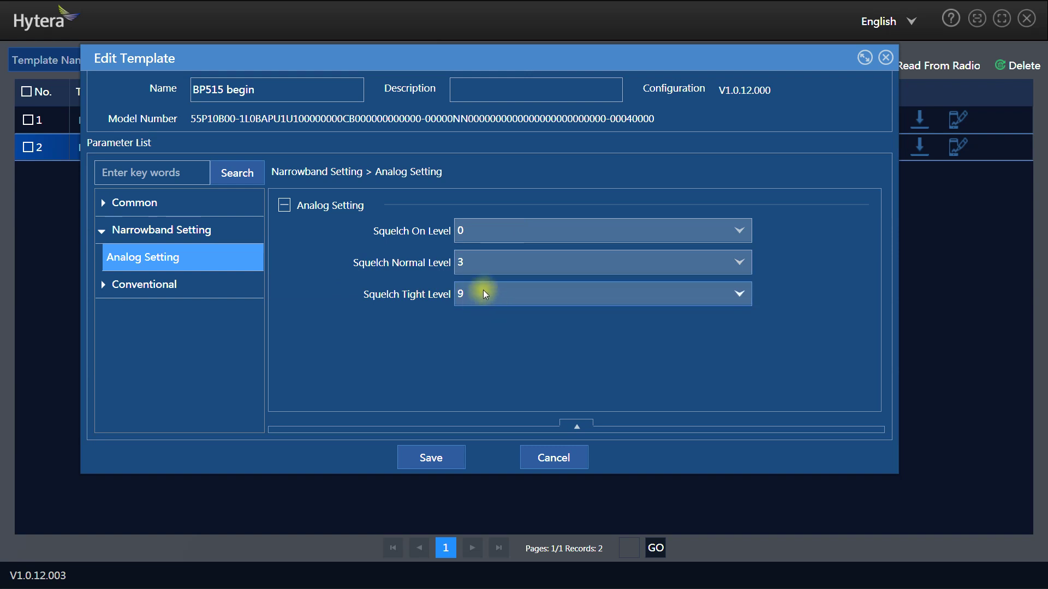
left_click(616, 295)
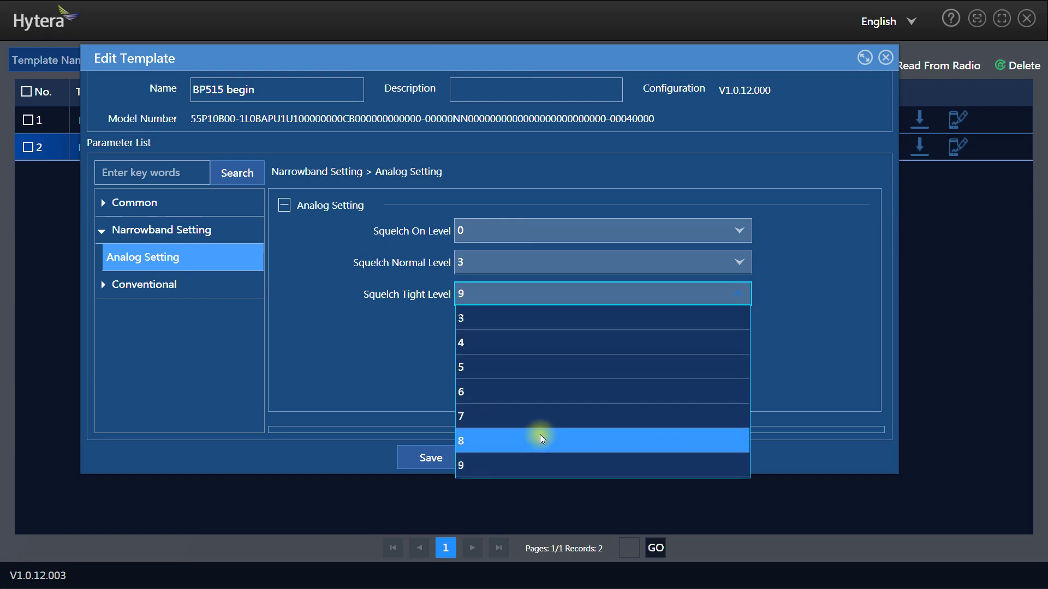
left_click(523, 291)
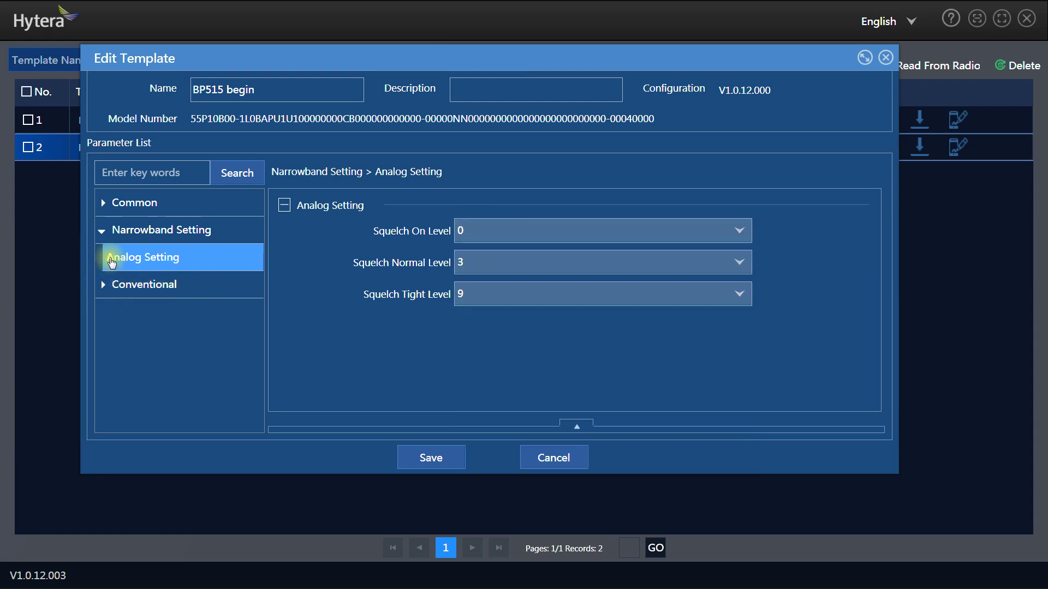
Step: Review the power saving parameters in the Conventional basic settings and look through the Power On Zone options
left_click(100, 232)
left_click(102, 257)
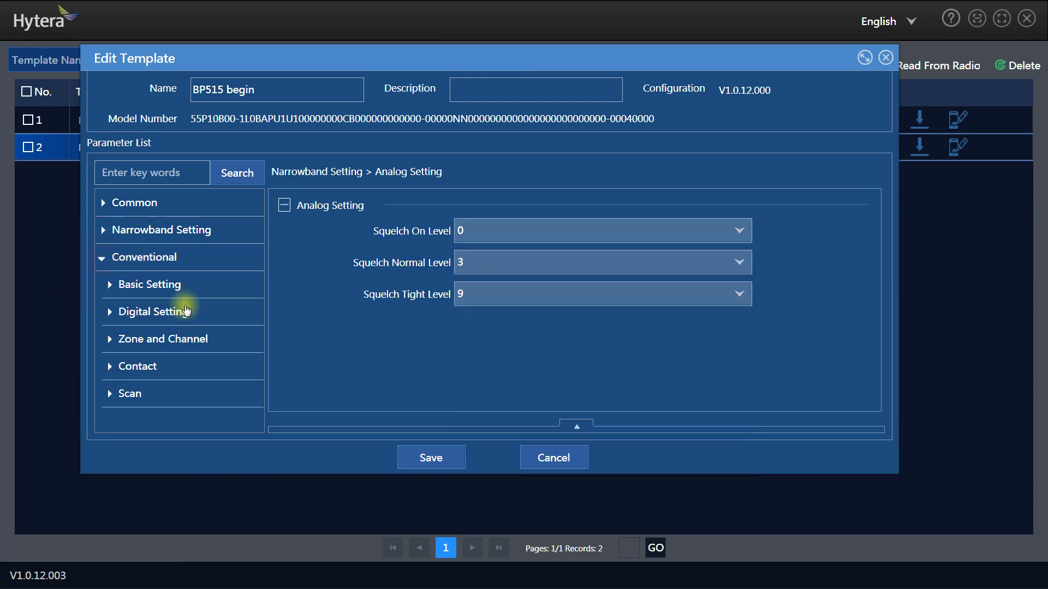
left_click(173, 283)
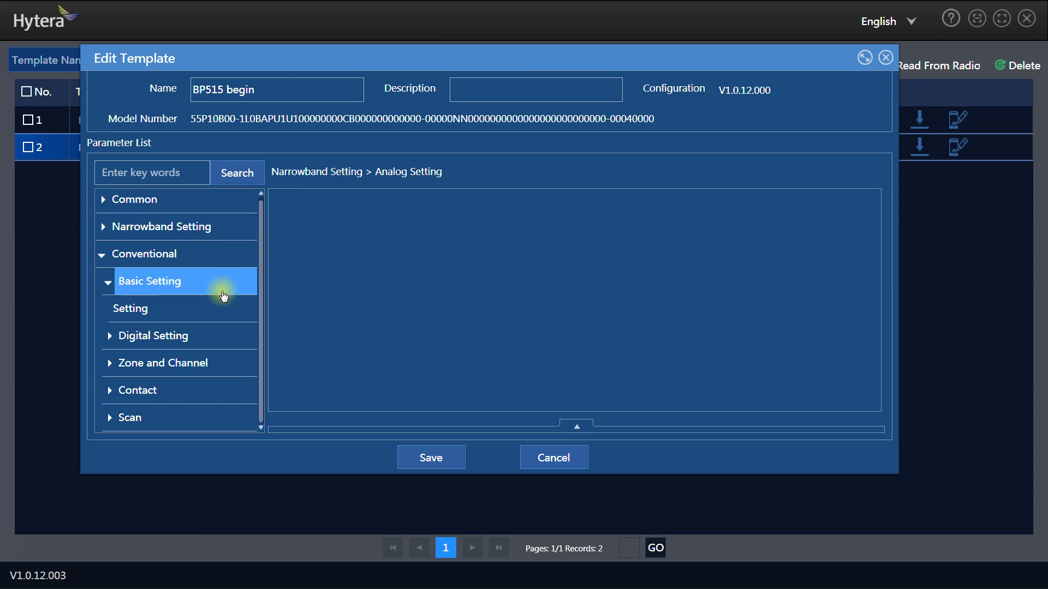
left_click(120, 316)
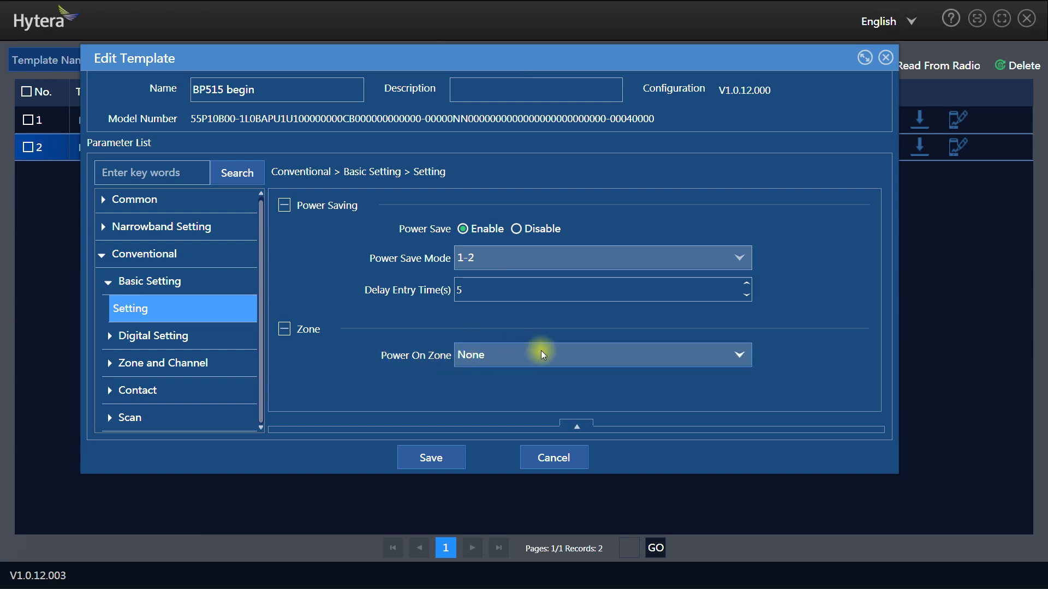
left_click(614, 358)
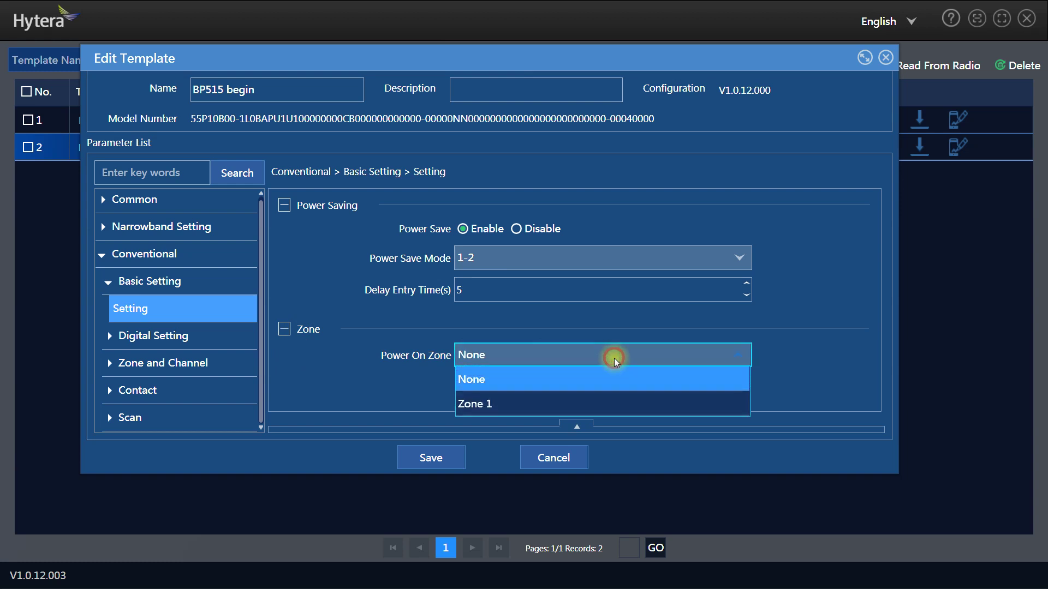
left_click(613, 358)
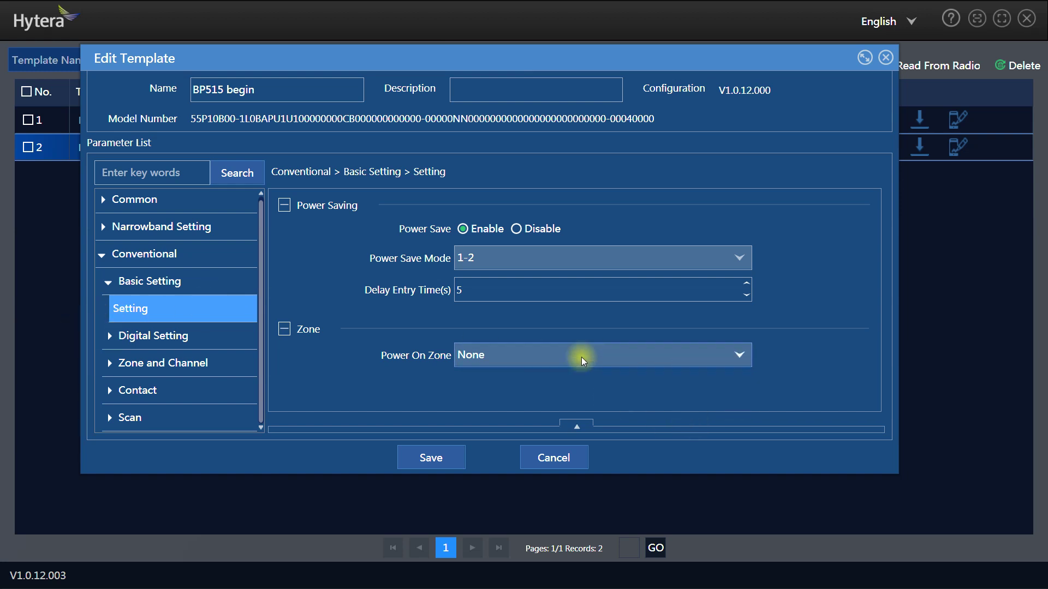
left_click(549, 356)
left_click(548, 354)
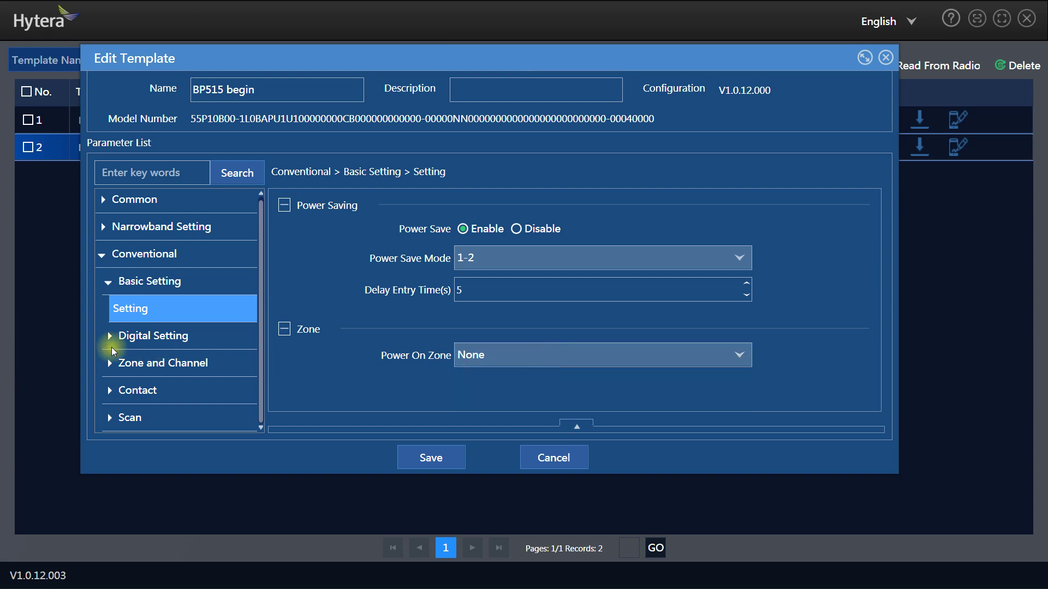
Step: Examine the Radio ID and its allowed range, and review the voice call timing parameters under Digital Setting
left_click(112, 347)
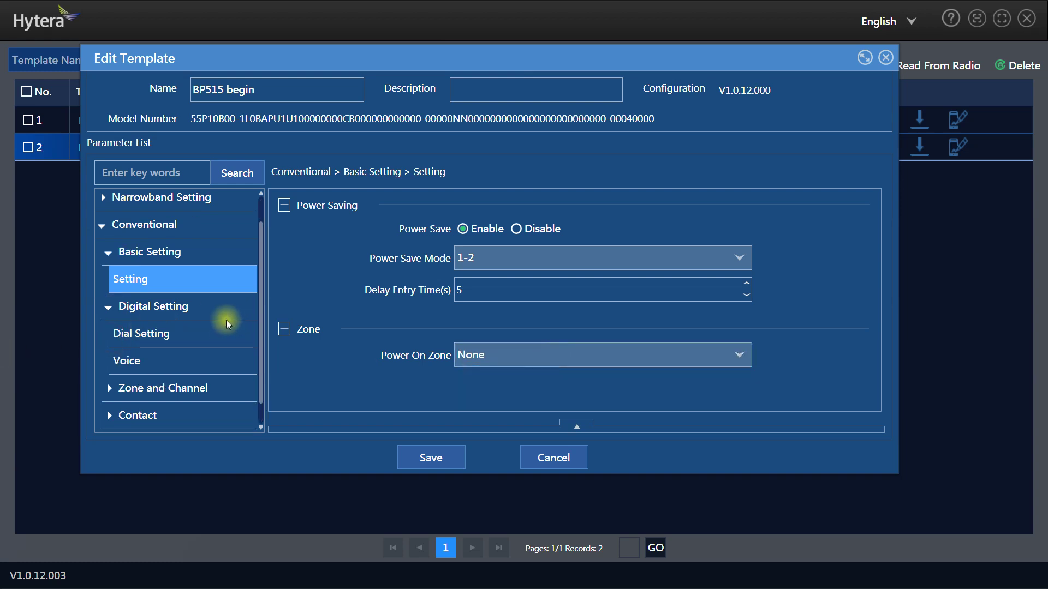
left_click(166, 334)
left_click(479, 229)
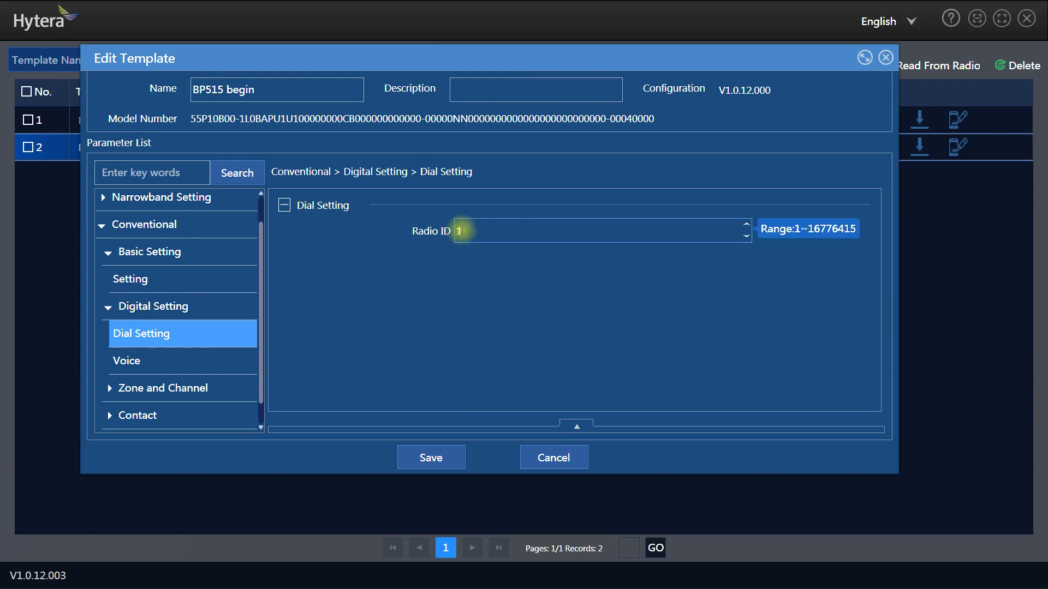
left_click(473, 231)
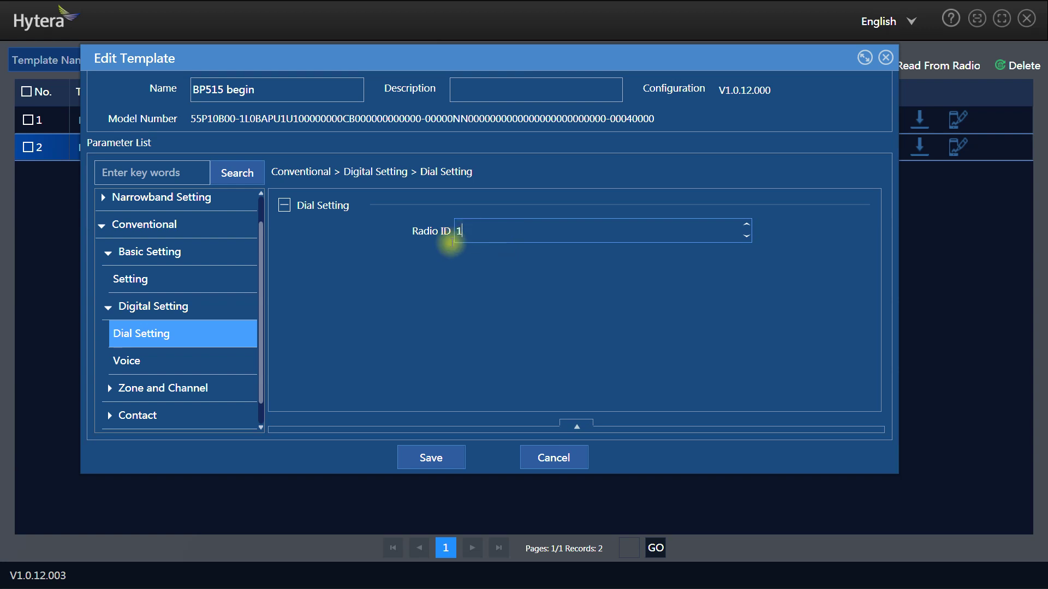
left_click(140, 362)
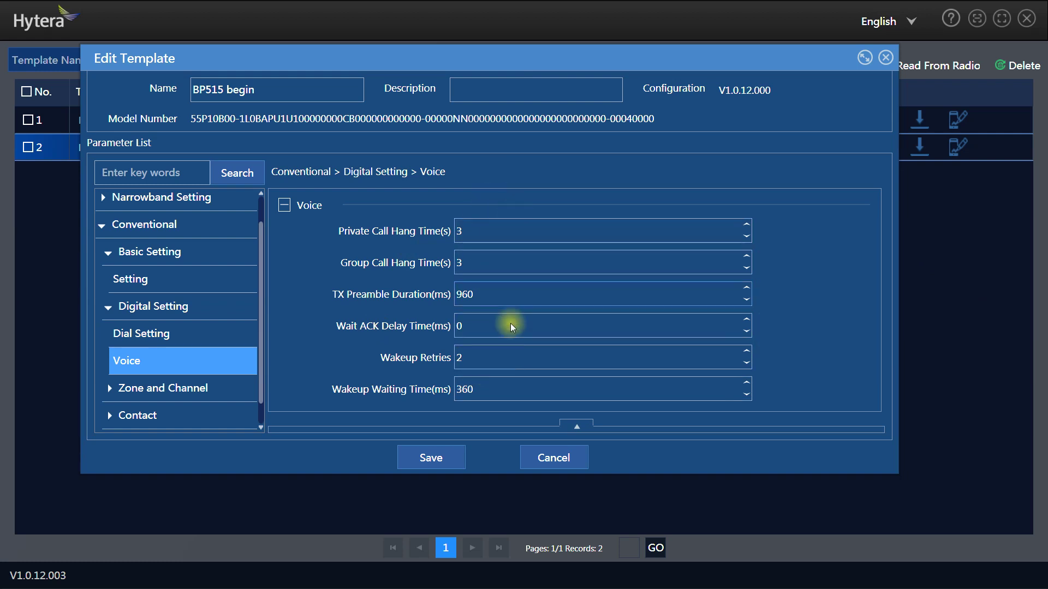
left_click(528, 396)
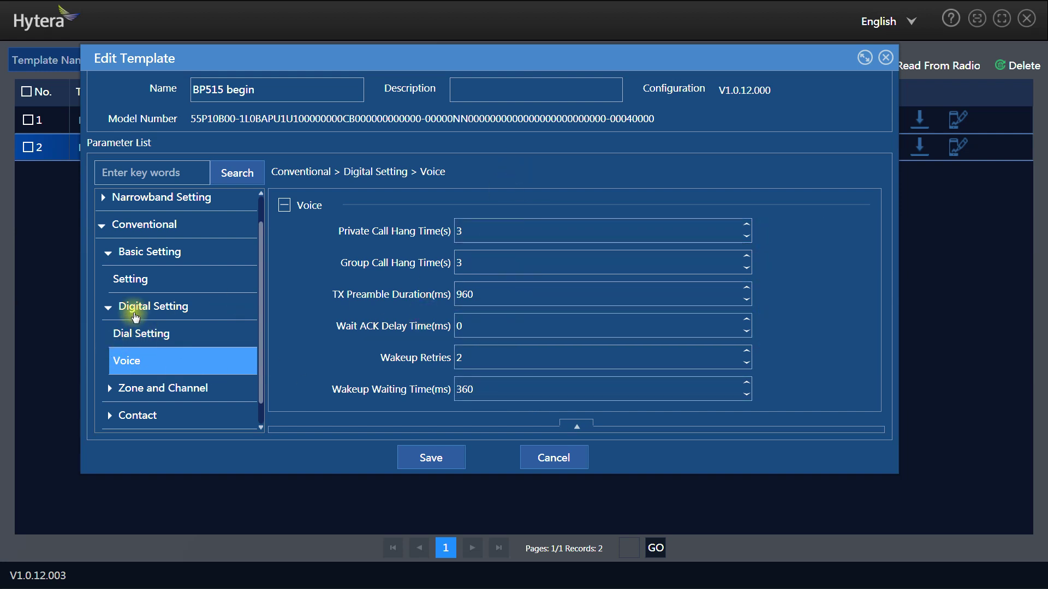
Step: Examine the channels assigned to Zone 1 under the Conventional zone and channel settings
left_click(115, 306)
left_click(164, 366)
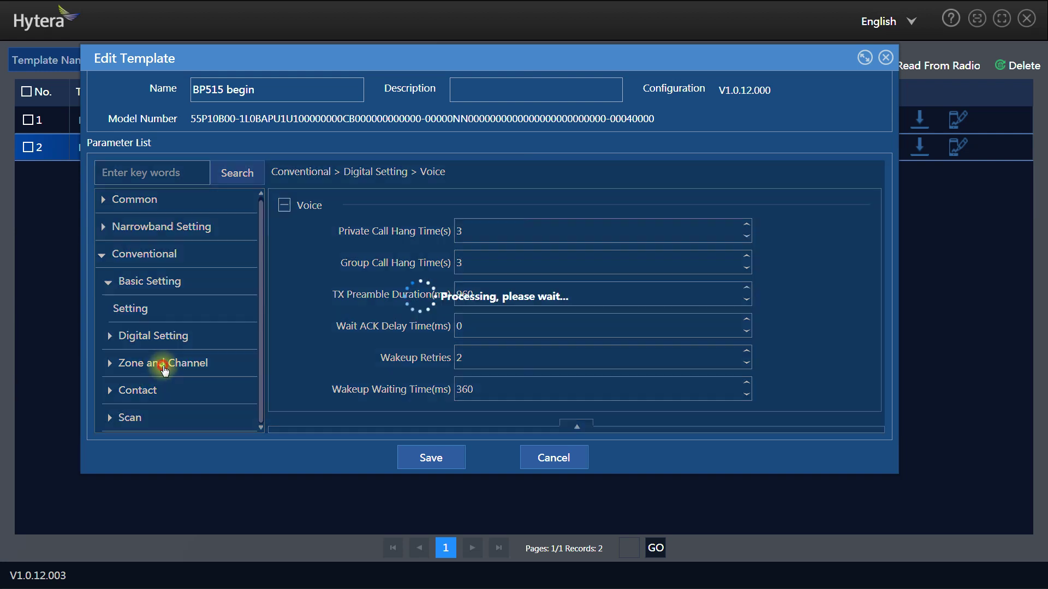
scroll(243, 355, "down", 1)
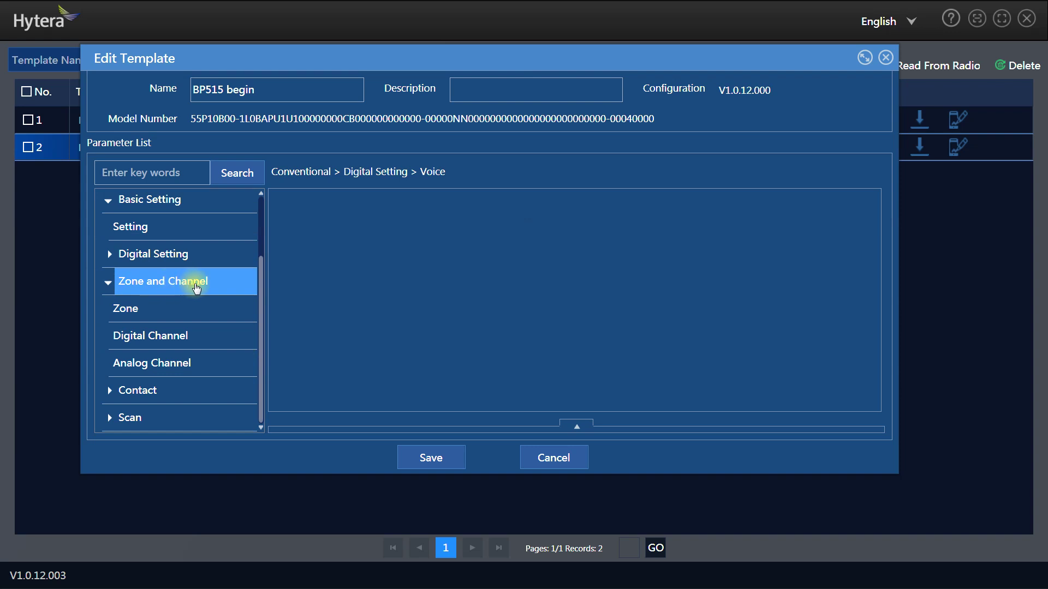
left_click(156, 324)
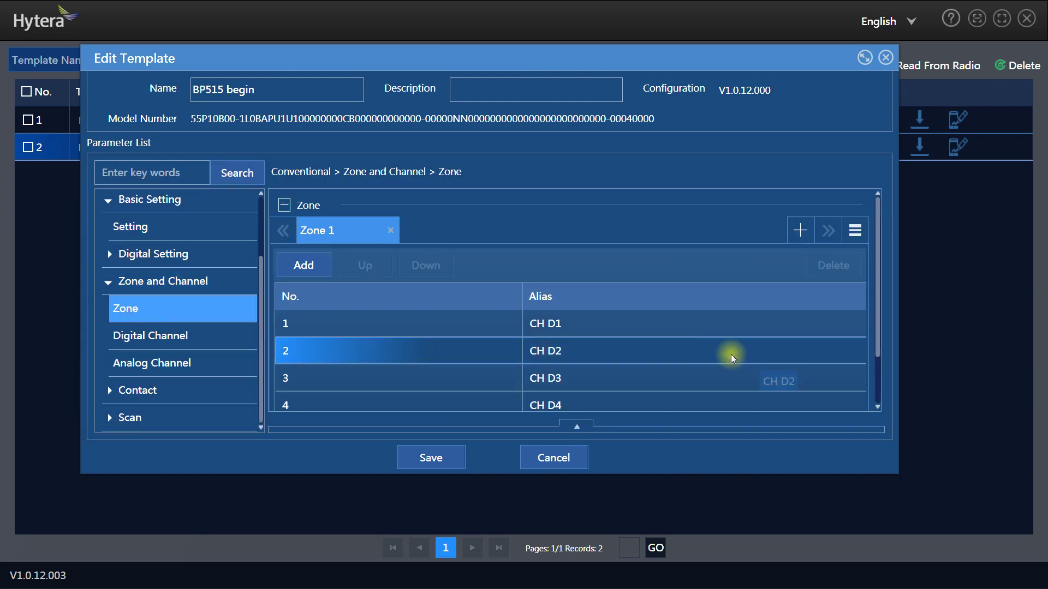
left_click_drag(643, 336, 507, 309)
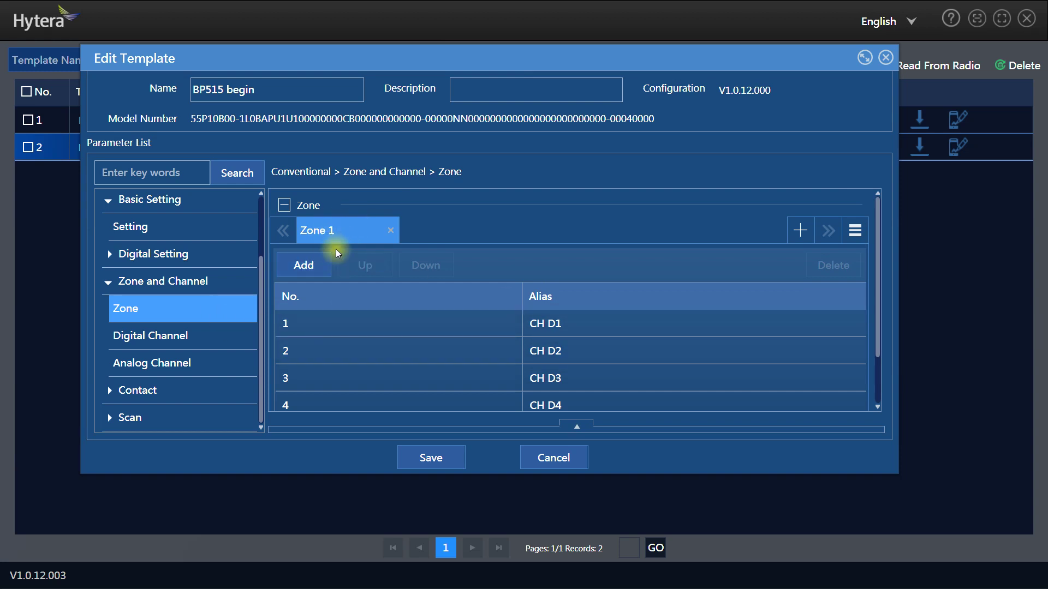
Step: Add a second zone and delete it again
left_click(800, 231)
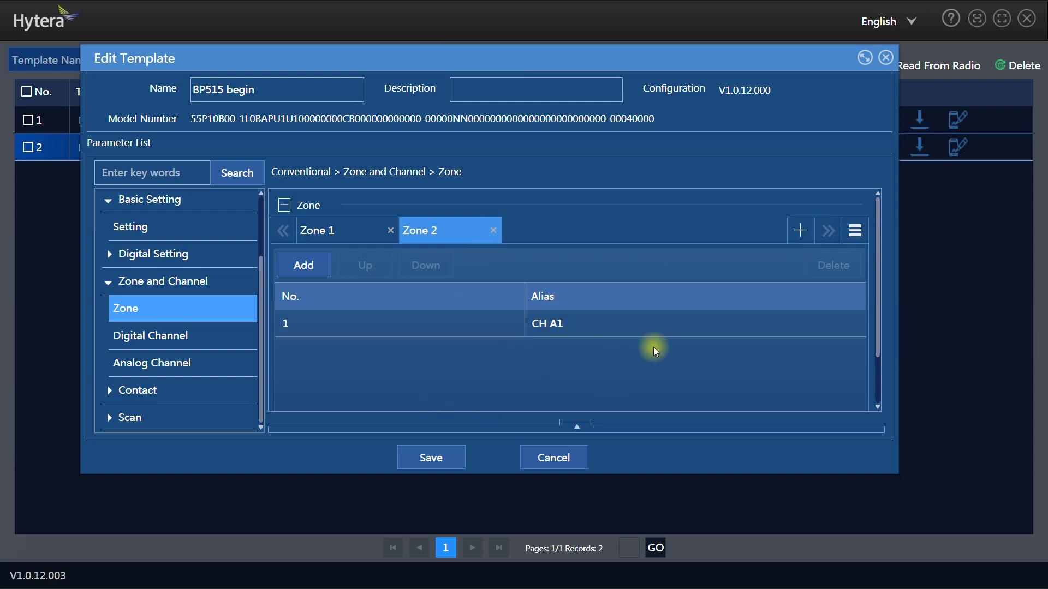
left_click(495, 231)
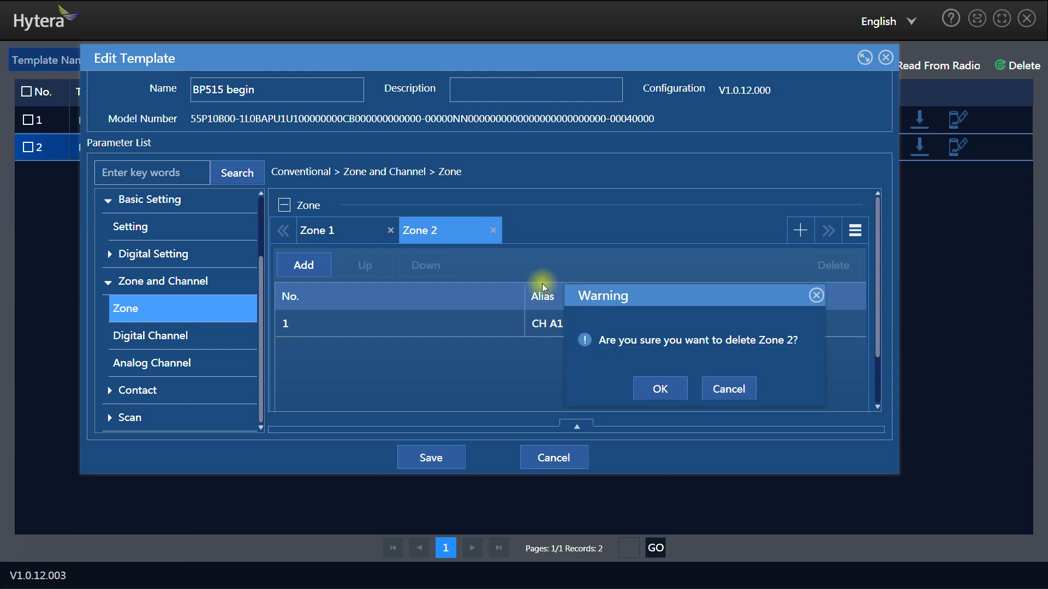
left_click(661, 387)
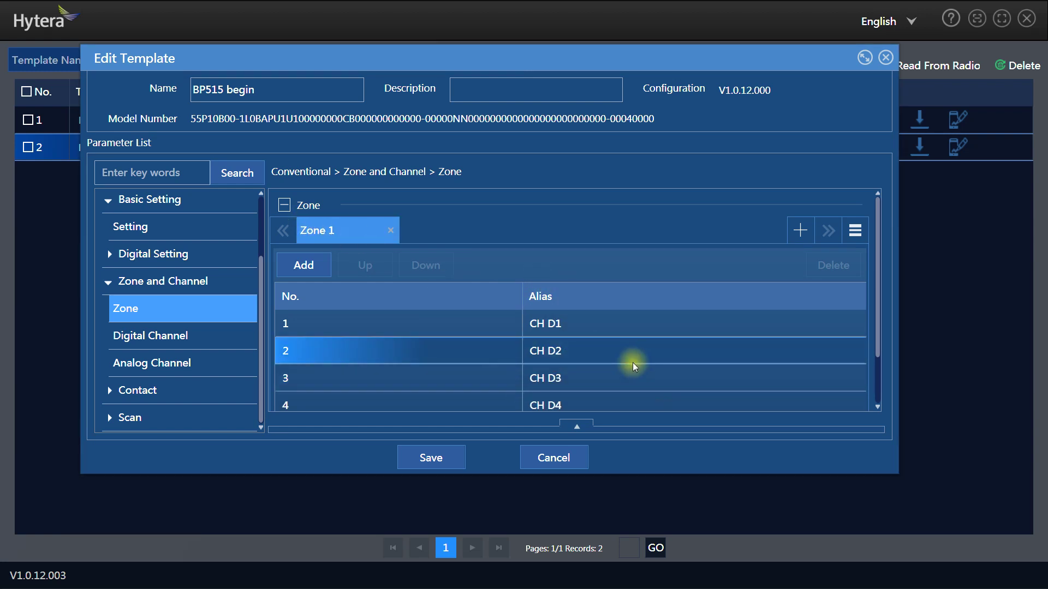
Step: Look through both pages of Zone 1's channel list and enlarge the Edit Template window to fit more rows
scroll(633, 362, "down", 2)
scroll(386, 289, "up", 1)
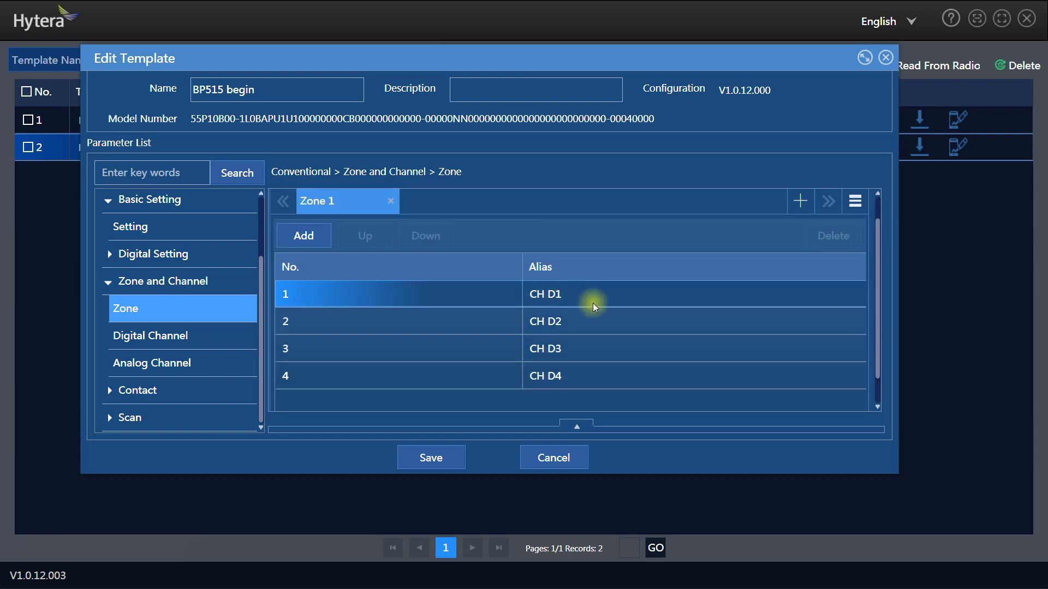
scroll(600, 328, "down", 1)
scroll(709, 360, "up", 1)
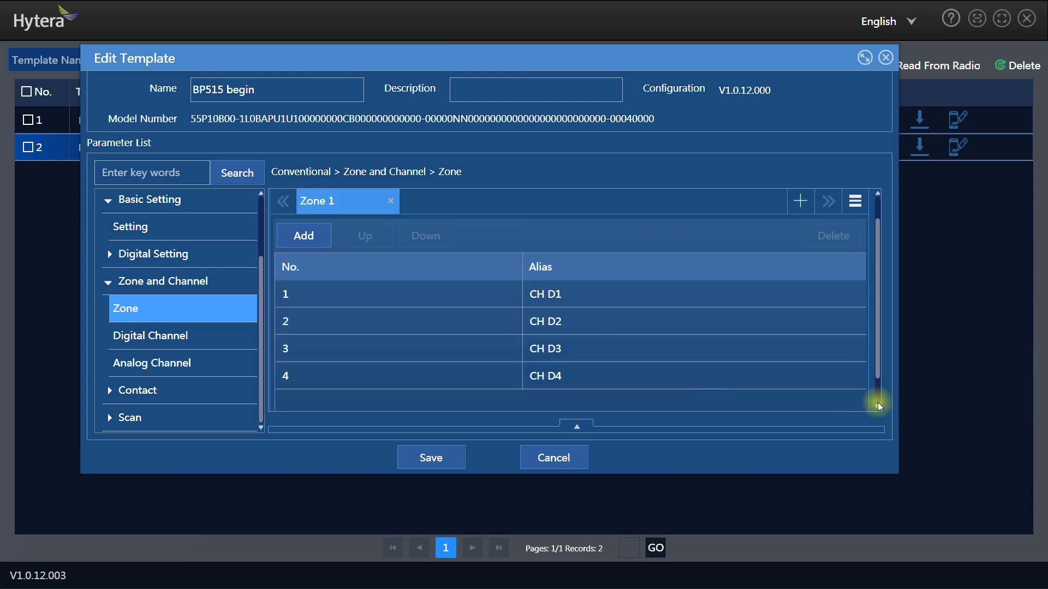
left_click_drag(879, 374, 874, 405)
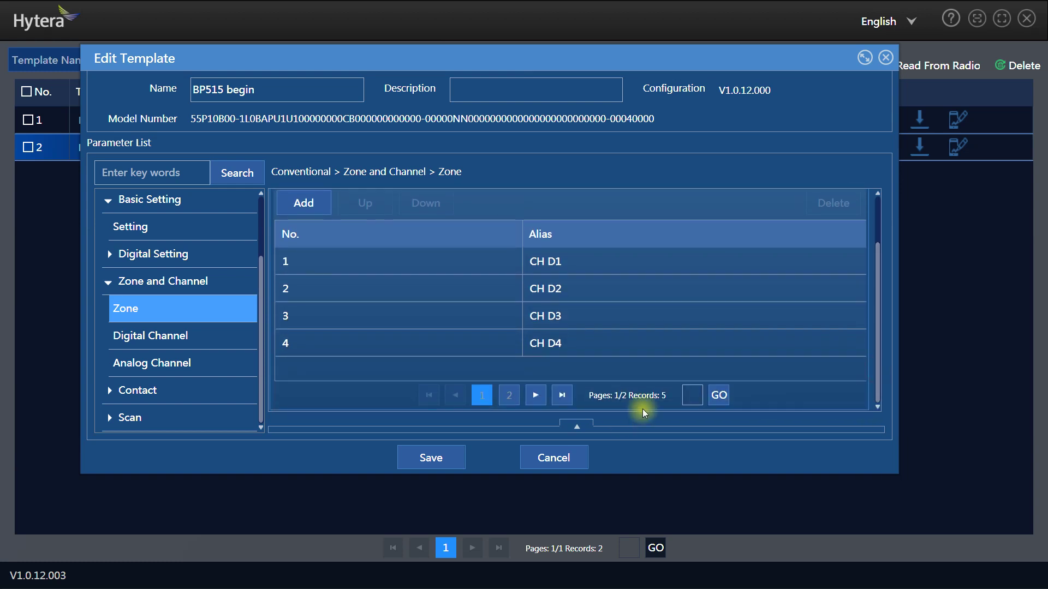
left_click(510, 395)
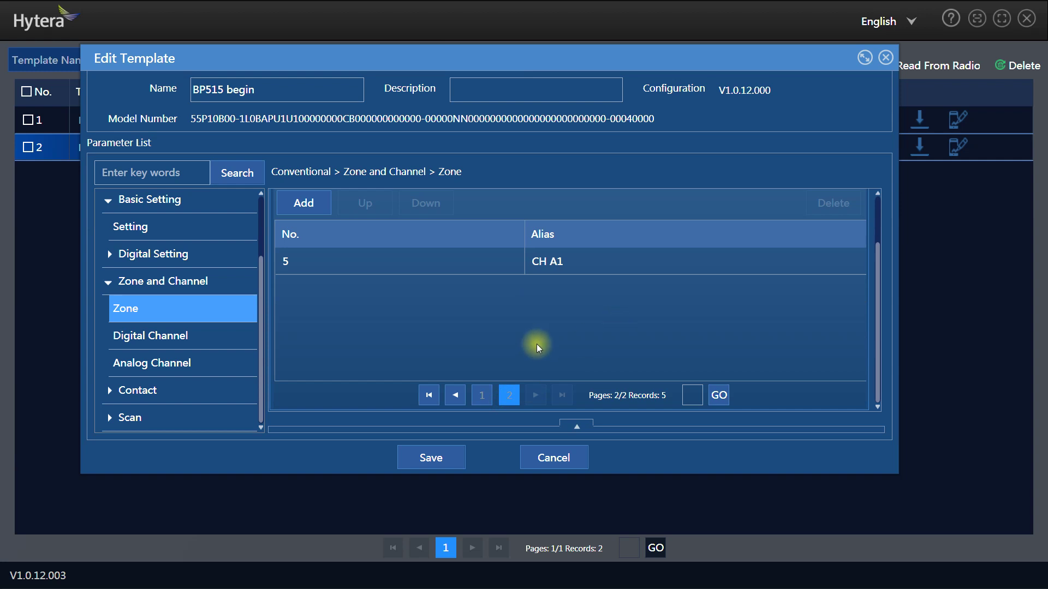
left_click(490, 402)
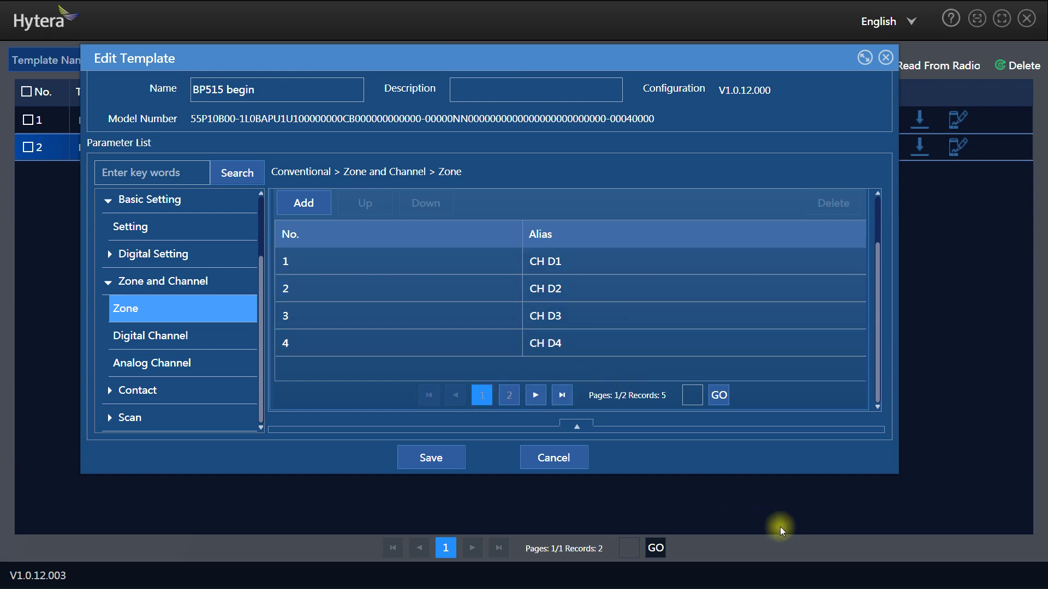
left_click_drag(789, 473, 789, 521)
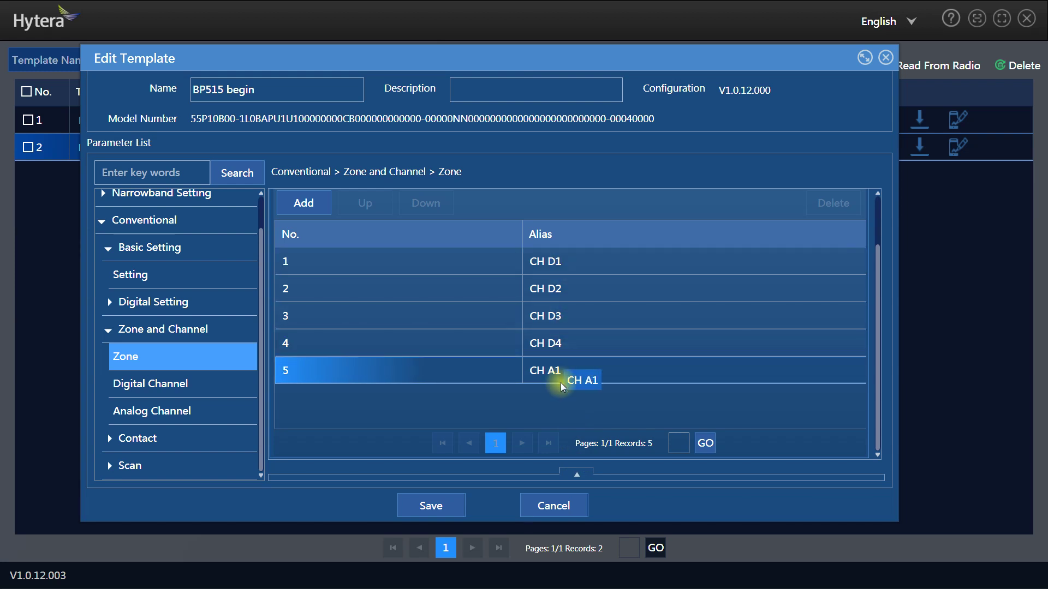
Step: Review the digital channel list and open the parameters of channel CH D1
left_click(152, 386)
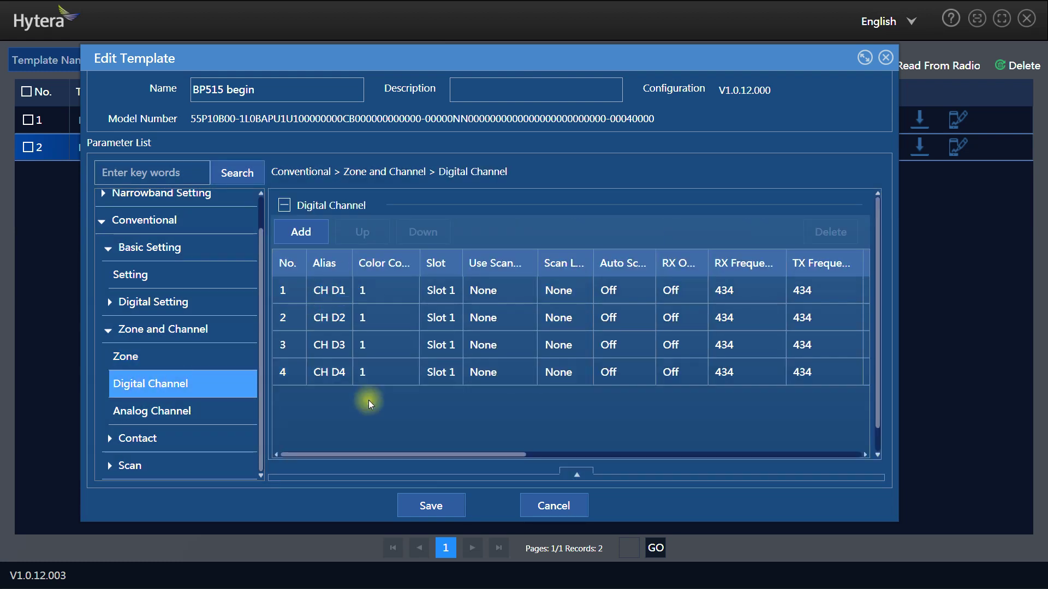
left_click(337, 292)
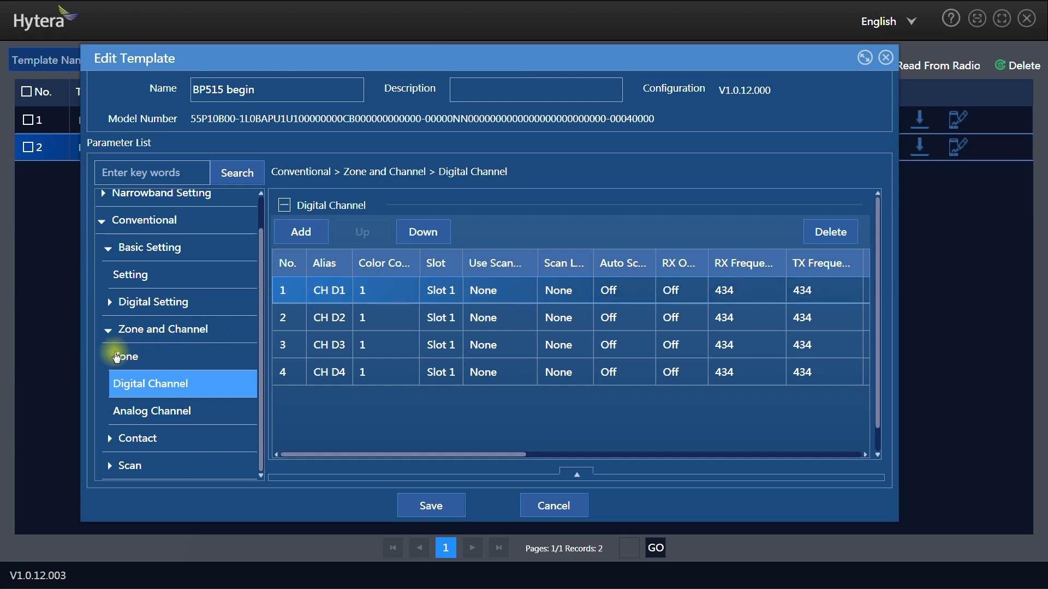
double_click(338, 290)
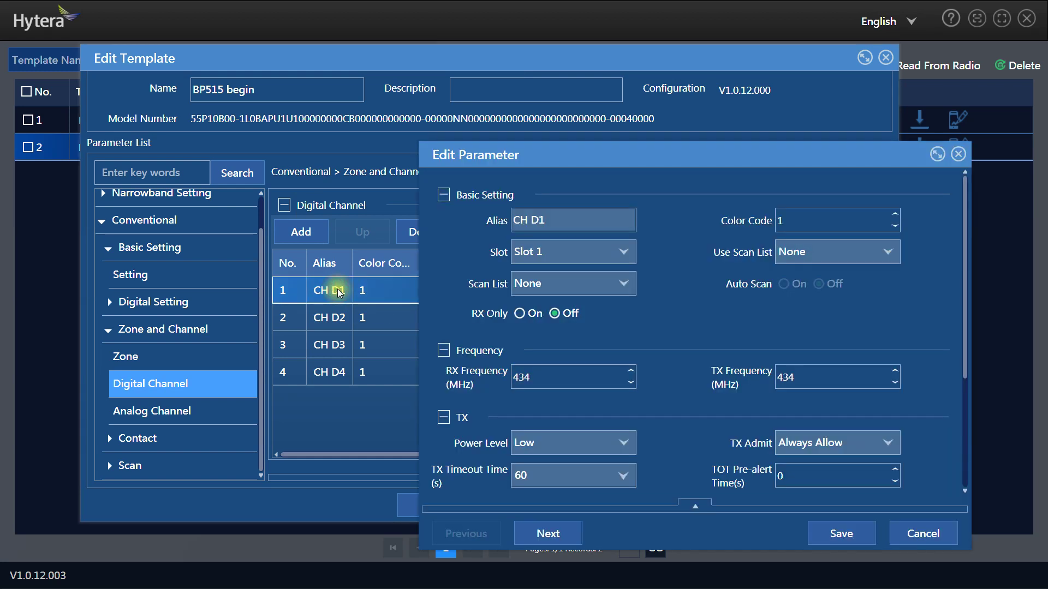
Step: Shift the Edit Parameter window to the left and review channel CH D1's alias, slot and scan list settings
left_click_drag(568, 155, 368, 120)
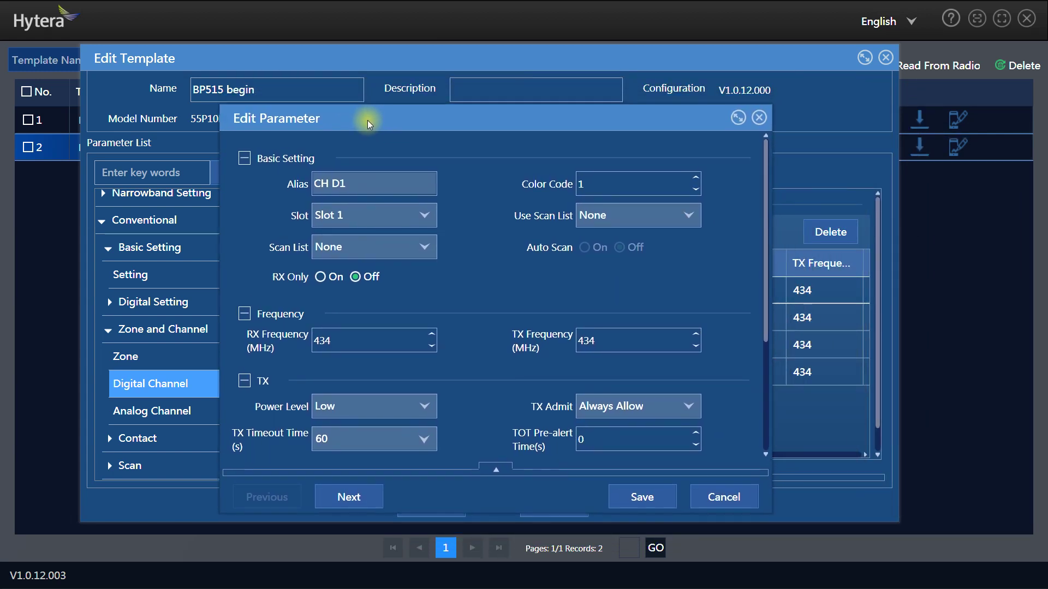
left_click(360, 183)
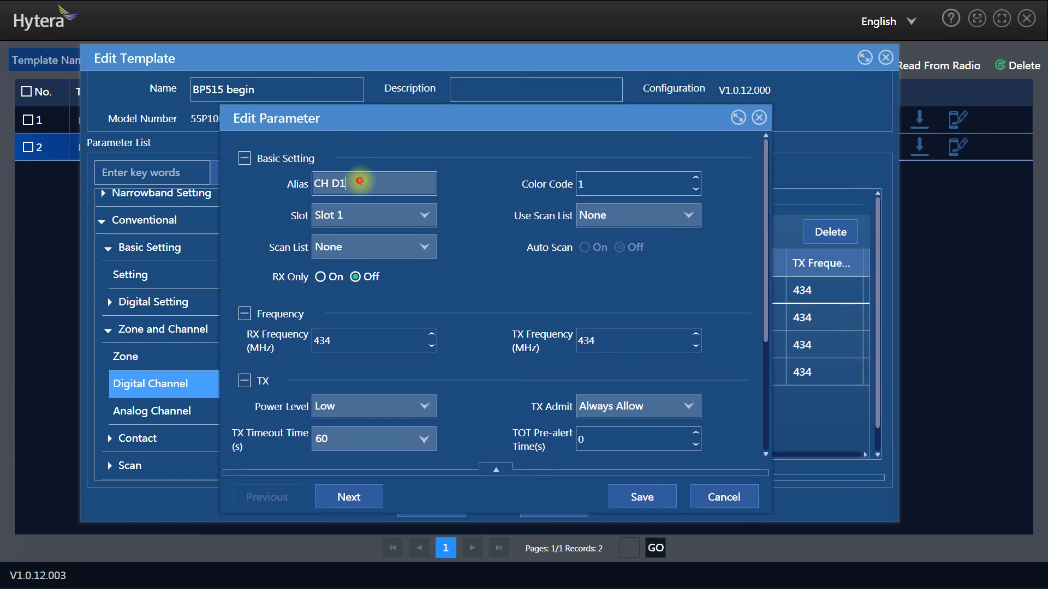
left_click(374, 218)
left_click(375, 217)
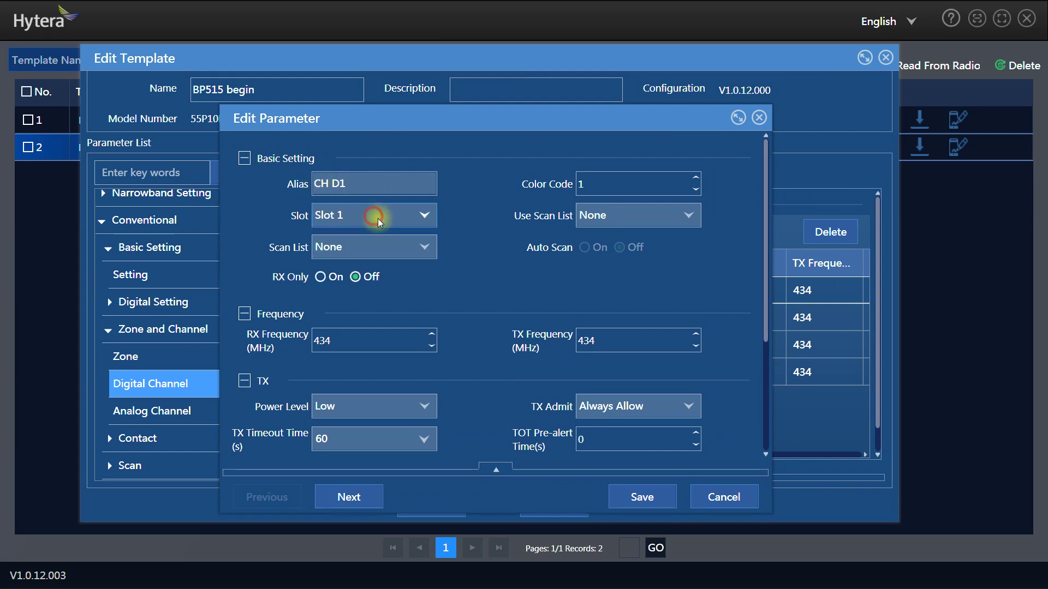
left_click(401, 246)
left_click(399, 247)
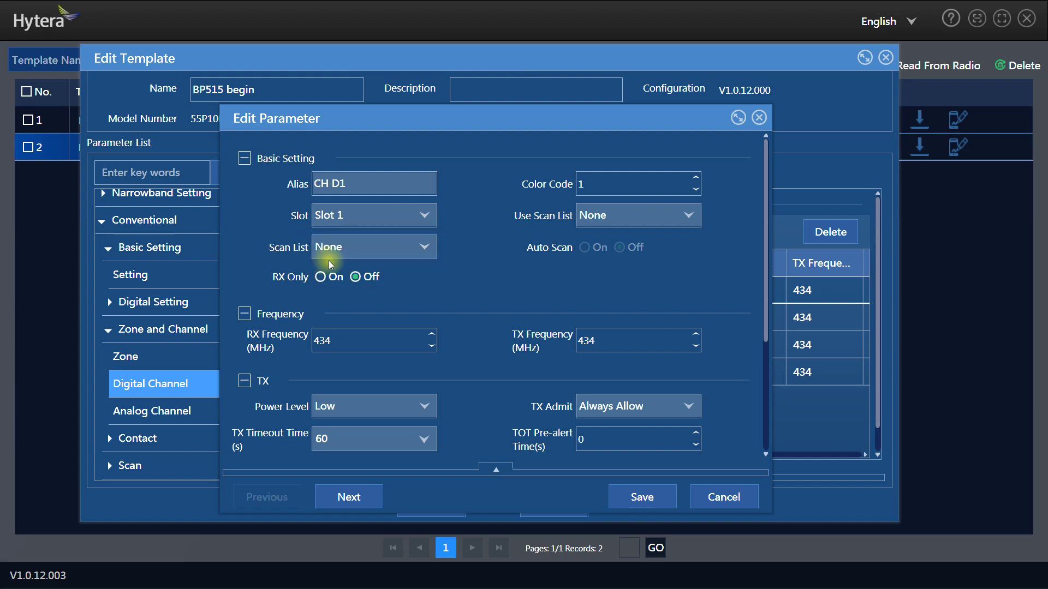
left_click(401, 244)
left_click(401, 243)
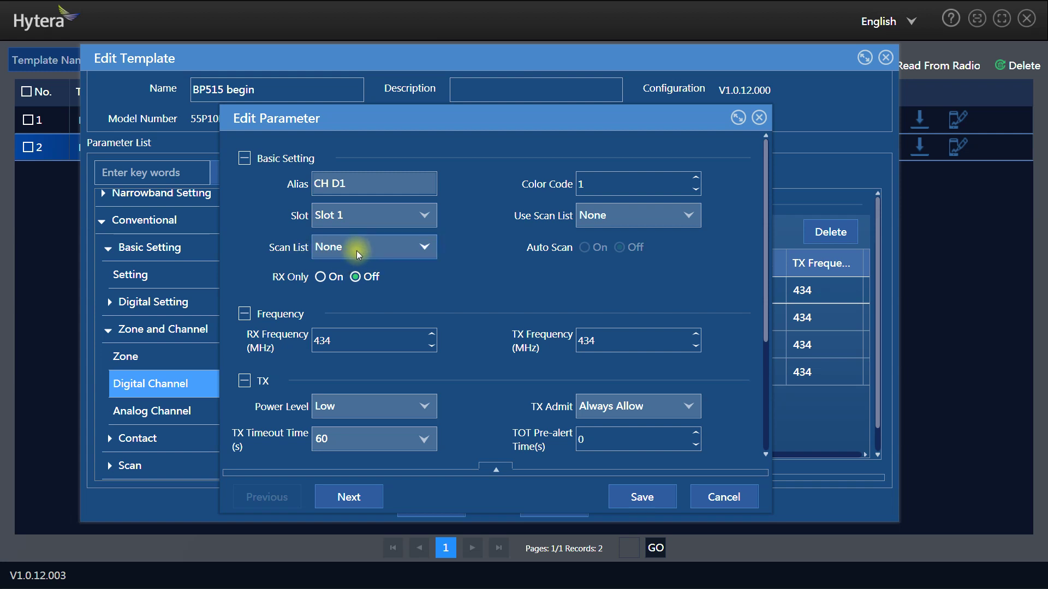
mouse_move(651, 181)
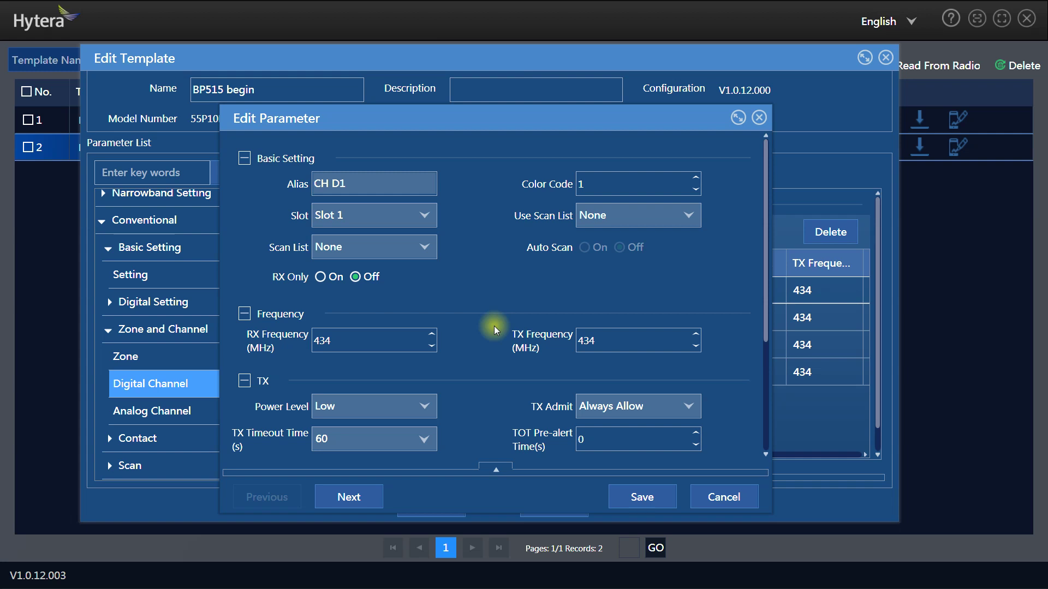
Step: Check the permitted ranges for CH D1's RX frequency and color code
left_click(340, 345)
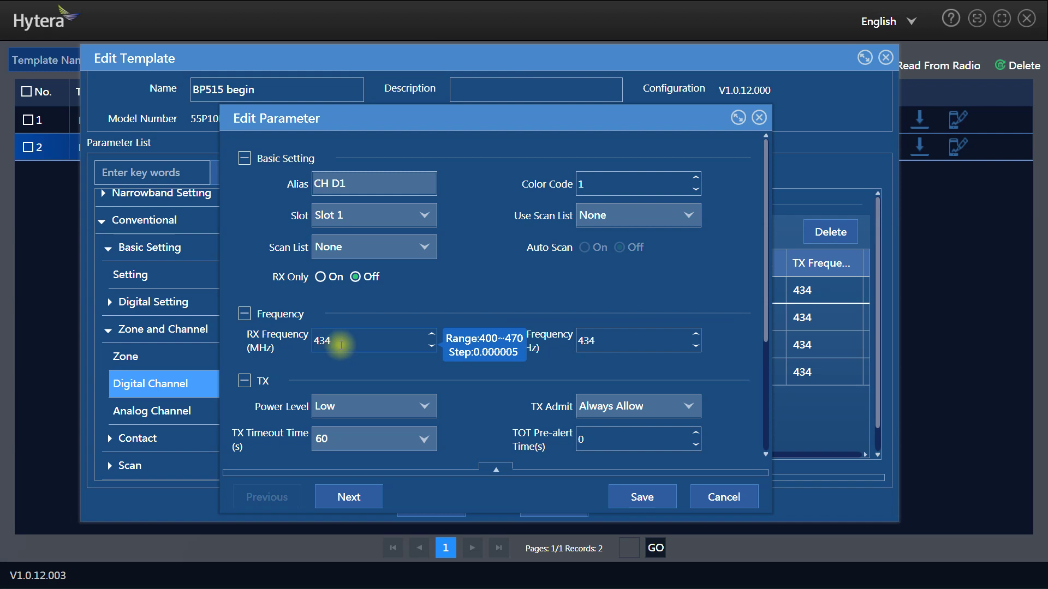
left_click(356, 342)
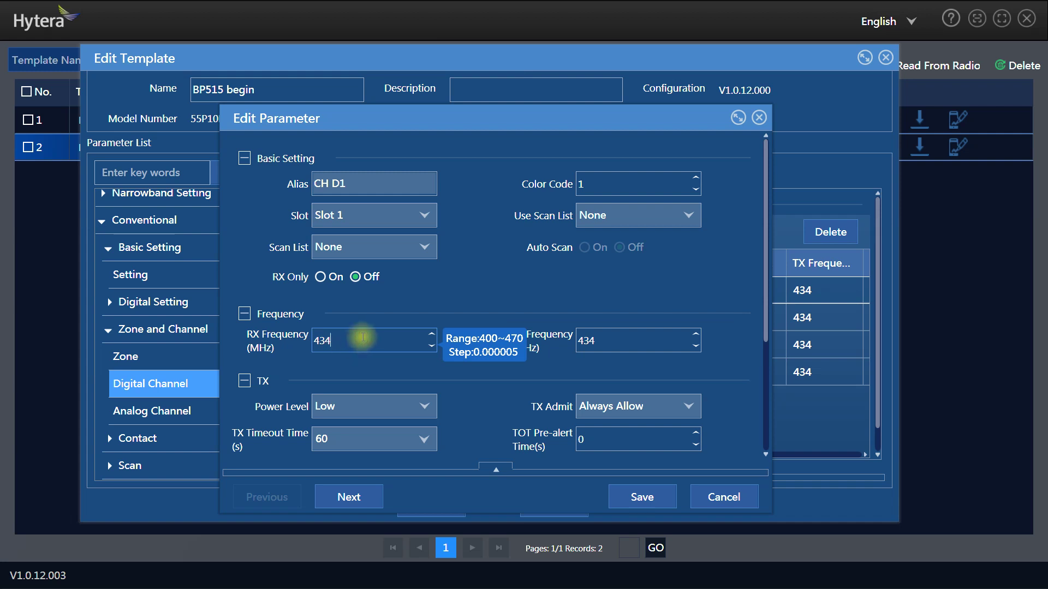
left_click(761, 350)
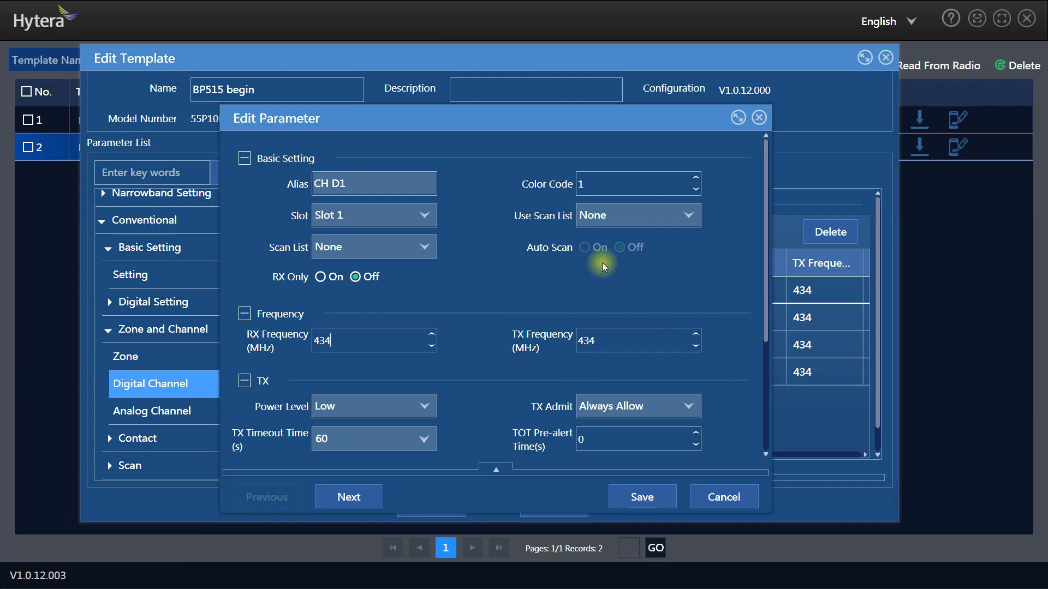
left_click(630, 182)
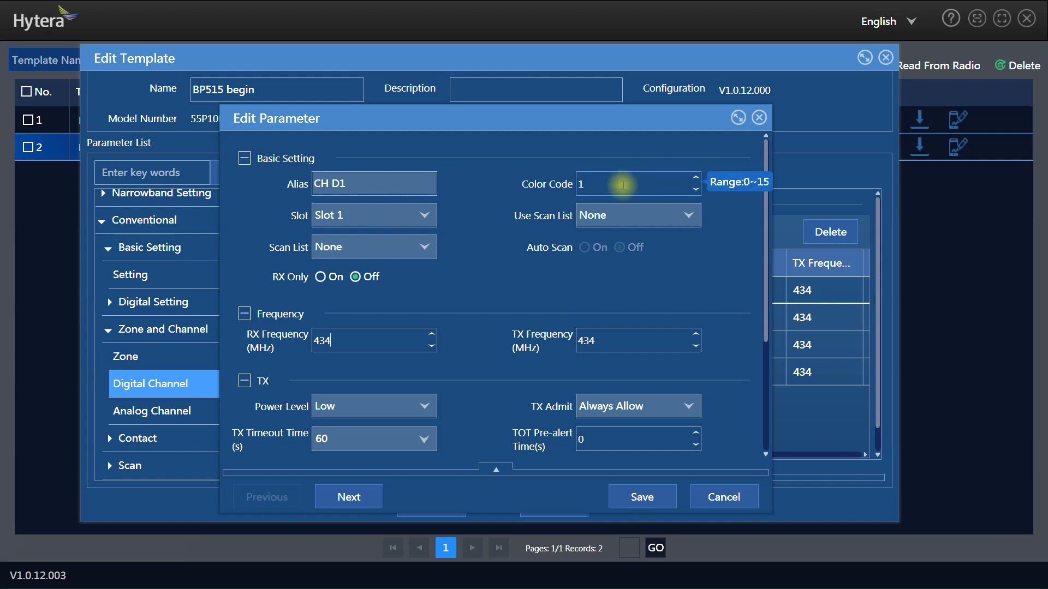
left_click(382, 231)
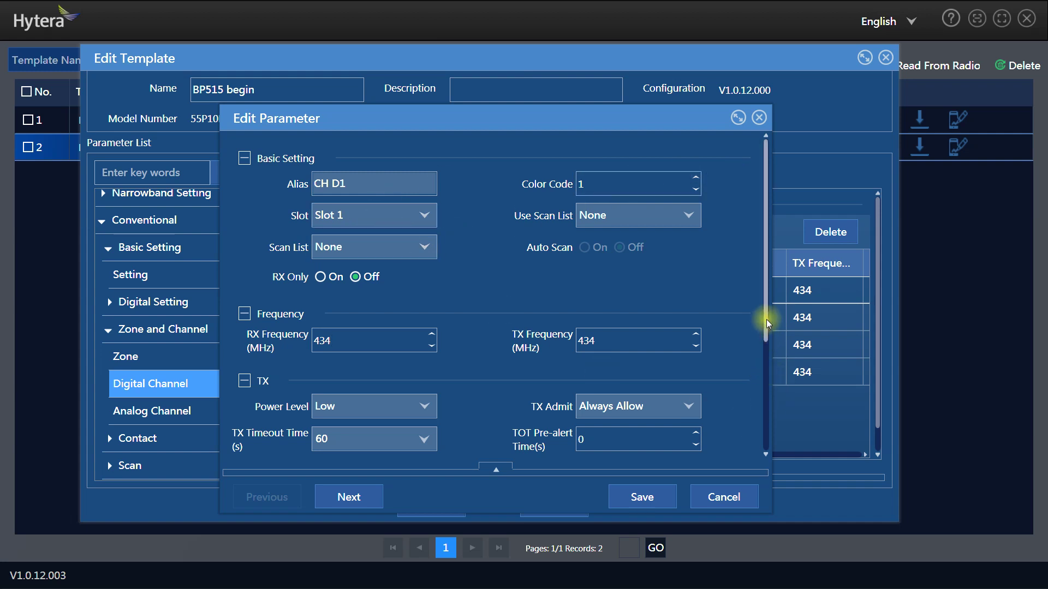
Step: Inspect CH D1's TX frequency range, the power level options and the TX timeout settings
left_click_drag(766, 319, 764, 398)
left_click(361, 216)
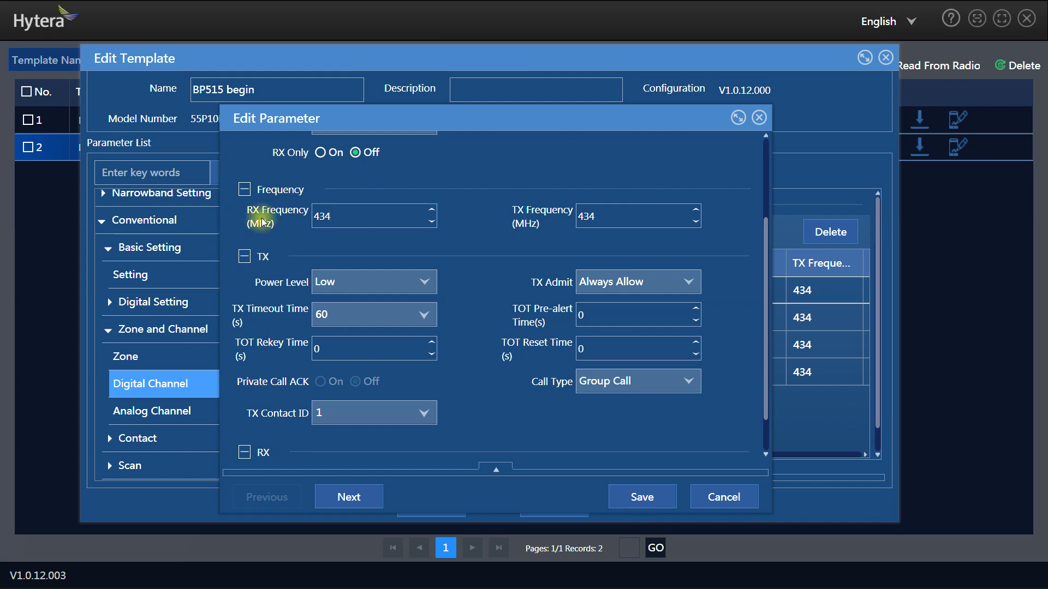
left_click(608, 221)
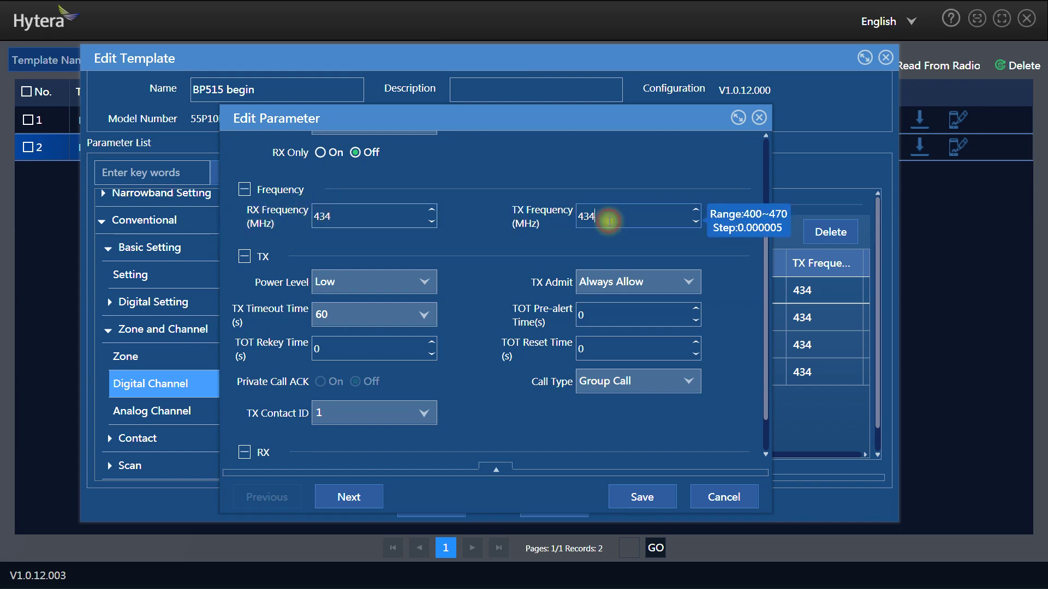
left_click(422, 284)
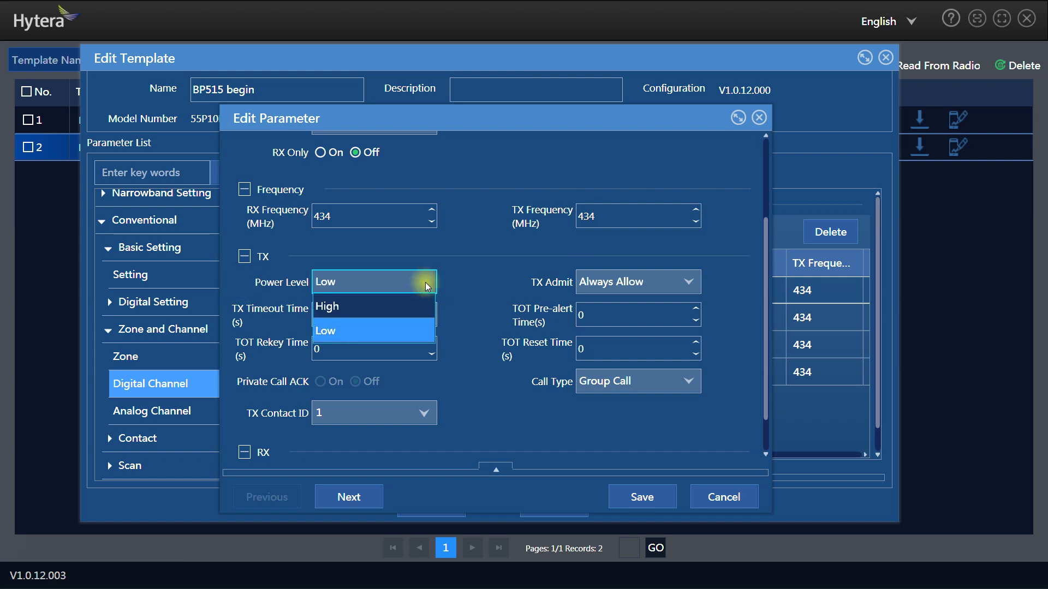
left_click(426, 285)
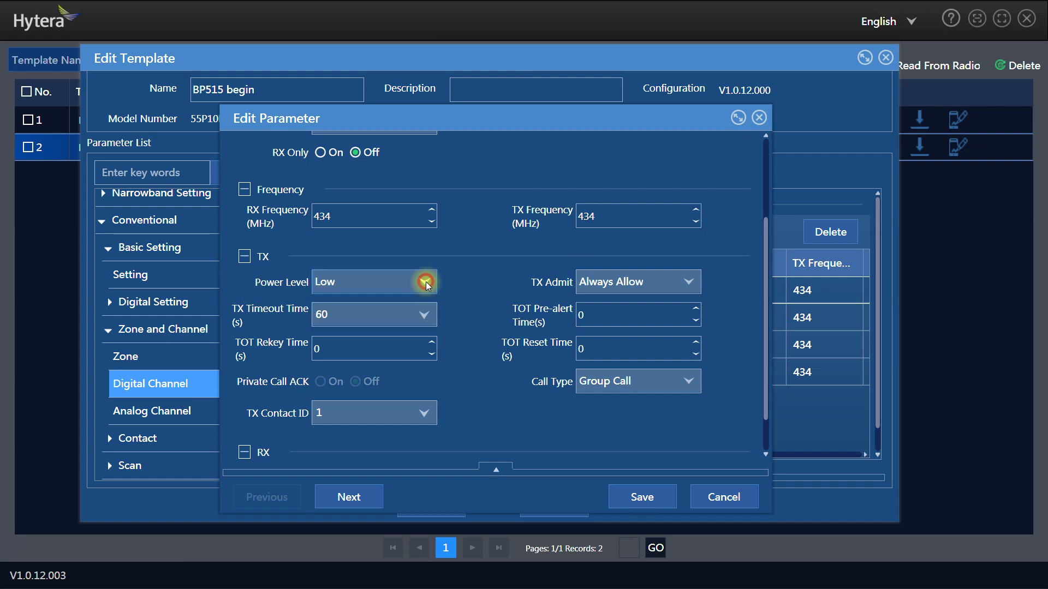
left_click(384, 282)
left_click(384, 280)
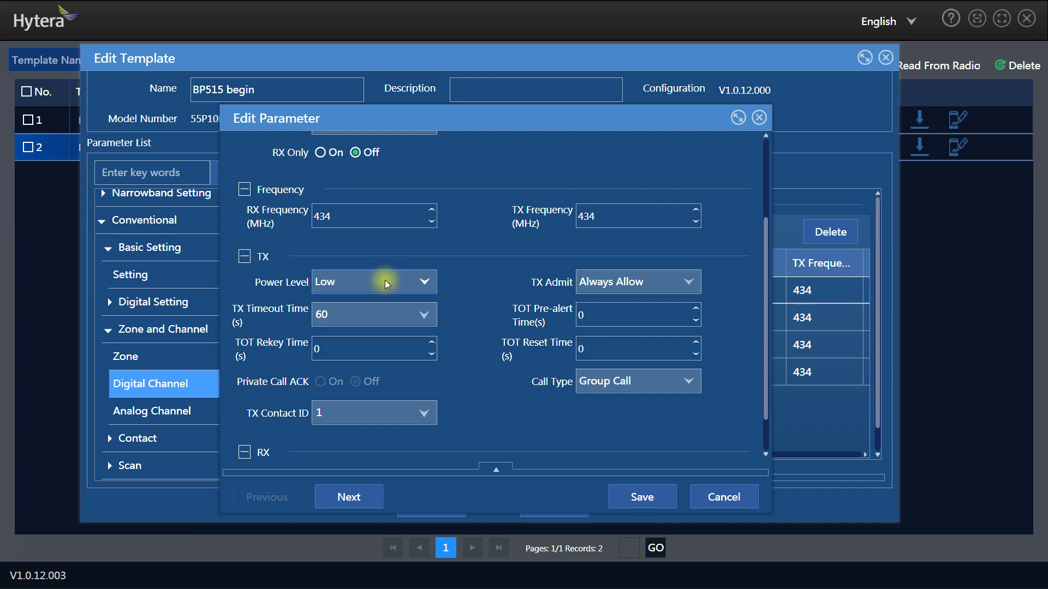
mouse_move(398, 316)
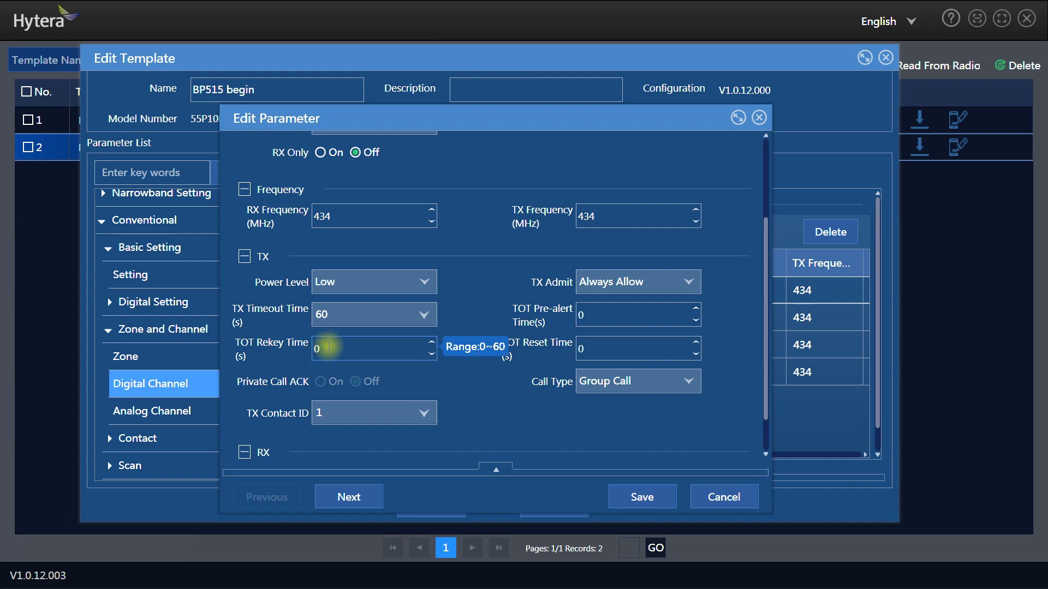
scroll(493, 397, "down", 2)
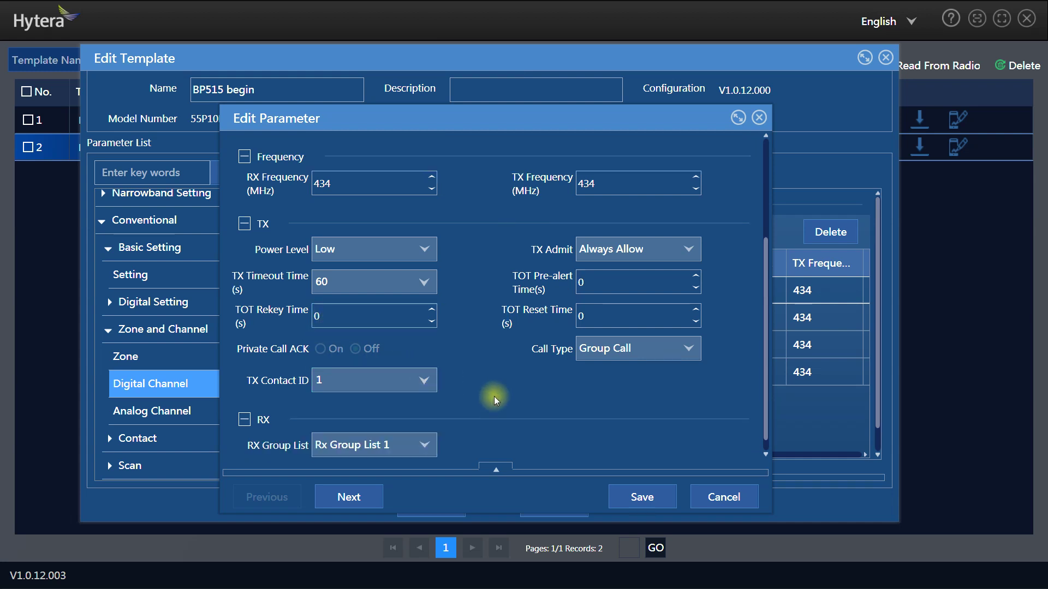
Step: View the available TX contacts and RX group lists for CH D1
left_click(431, 367)
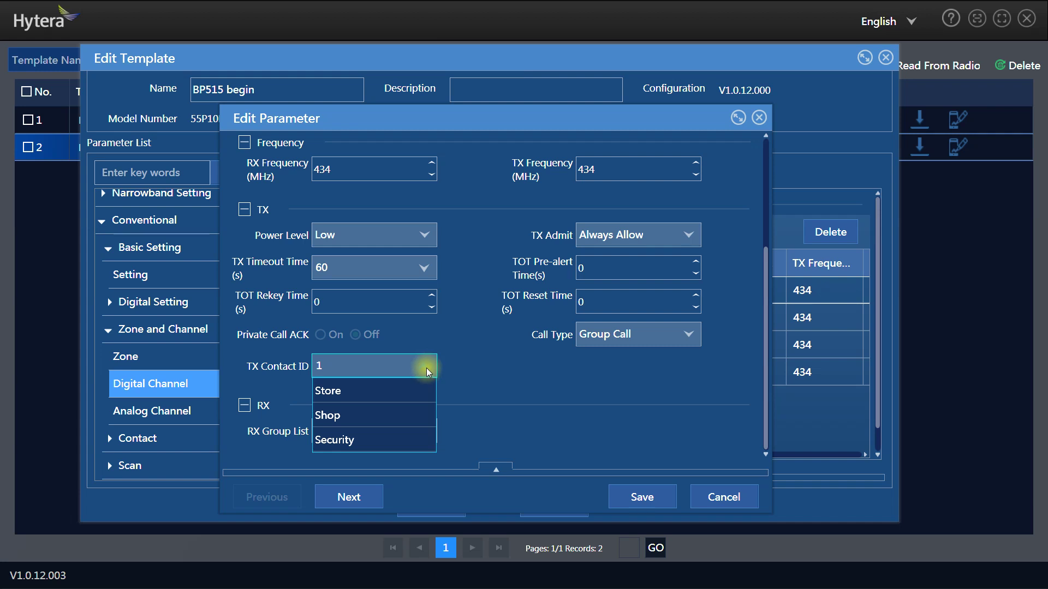
left_click(427, 368)
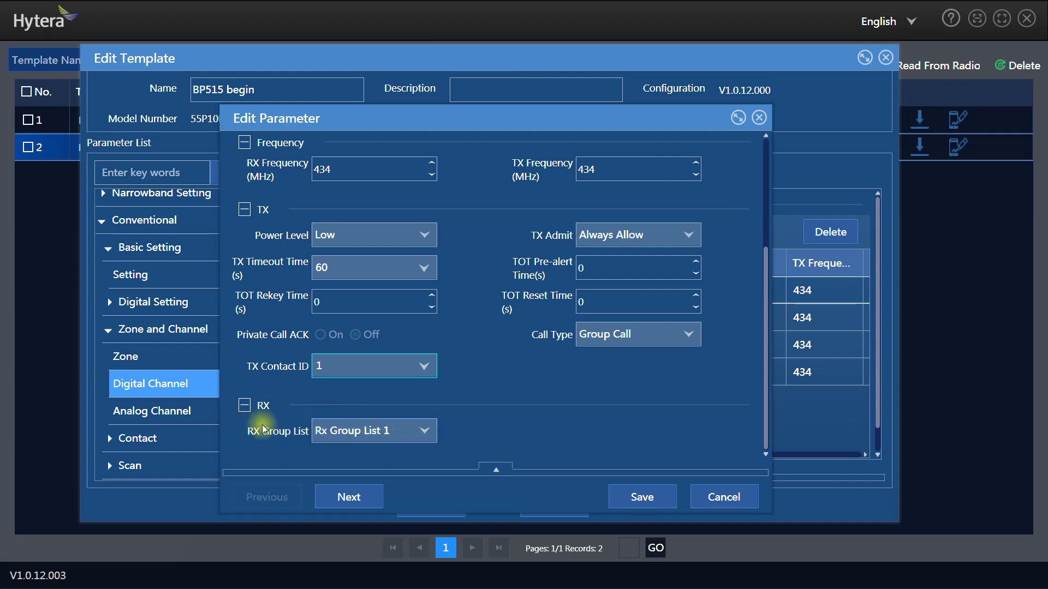
left_click(383, 433)
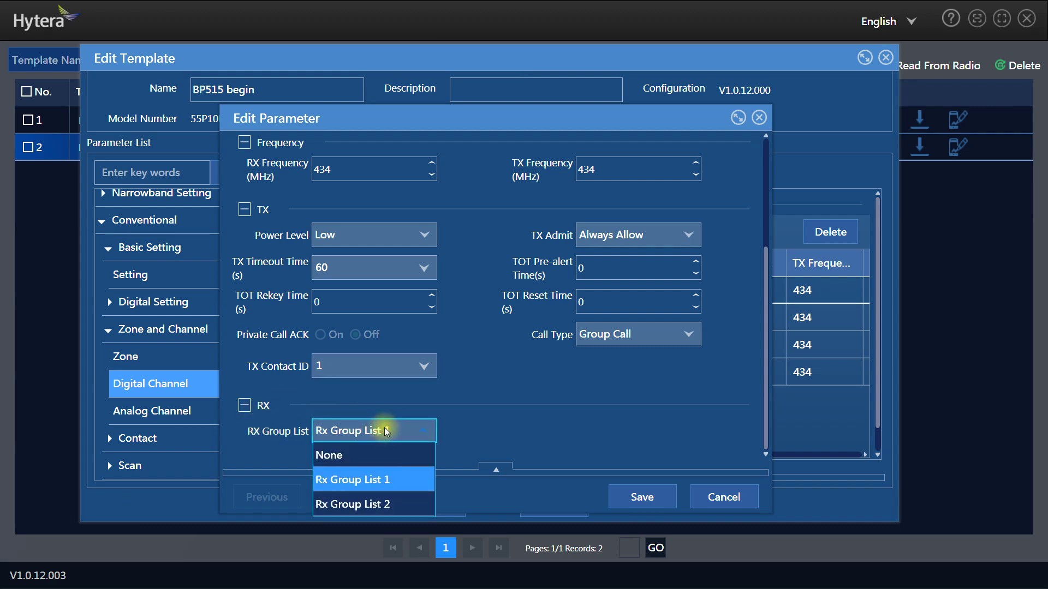
left_click(385, 427)
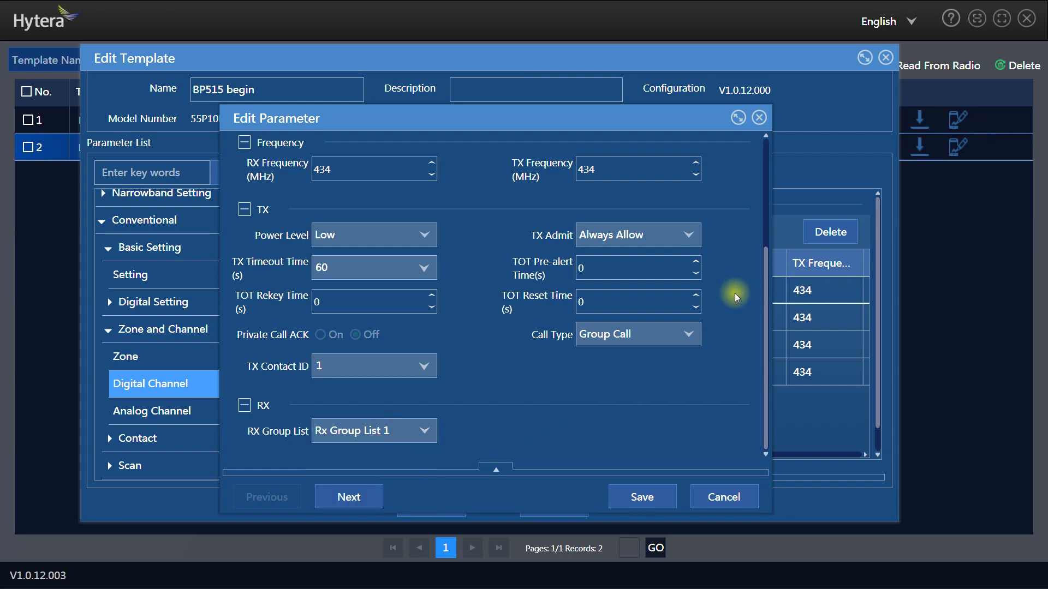
Step: View the TX Admit options and examine the TOT pre-alert and reset times
left_click(633, 235)
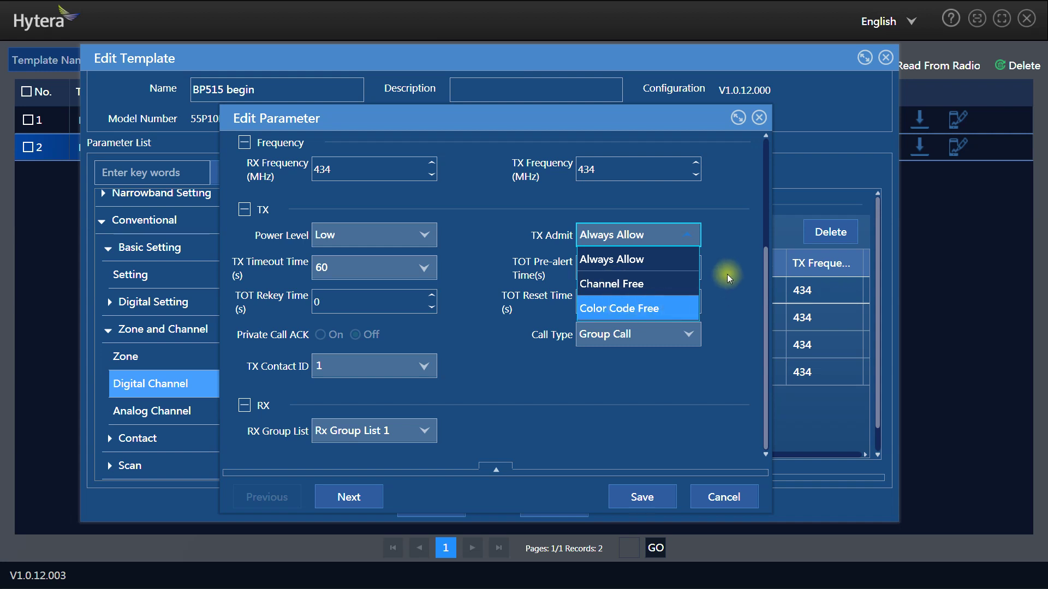
left_click(733, 253)
left_click(590, 260)
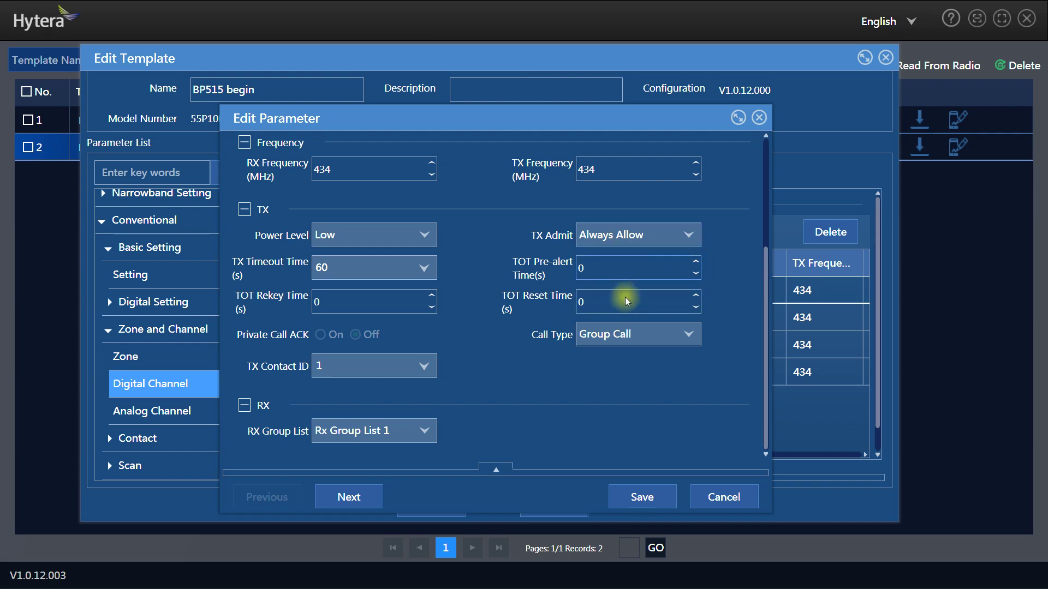
left_click(650, 297)
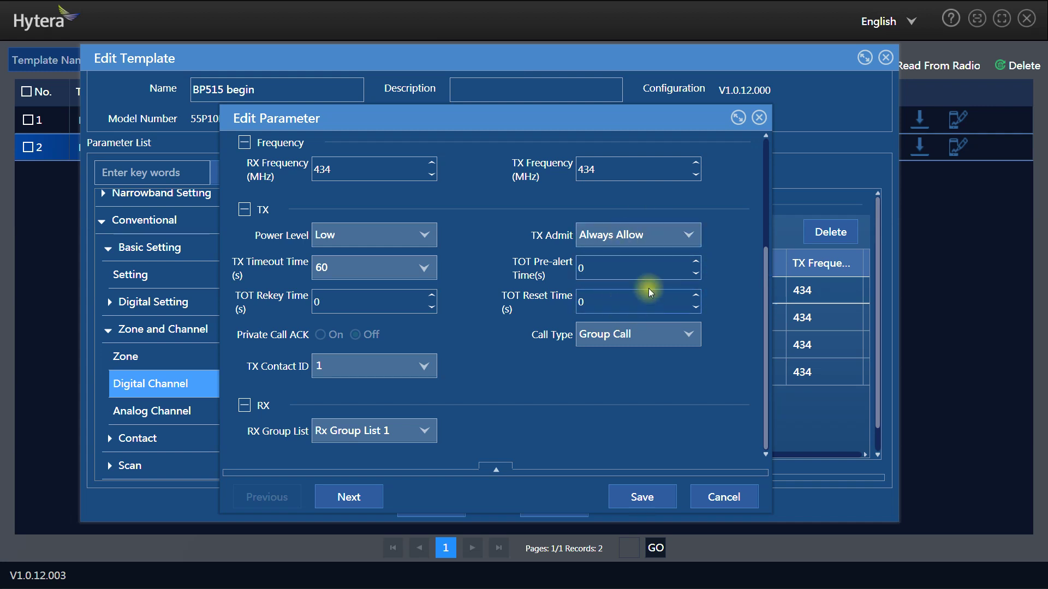
Step: Switch CH D1's call type to Private Call, check its TX contact choices, and return it to Group Call
left_click(692, 337)
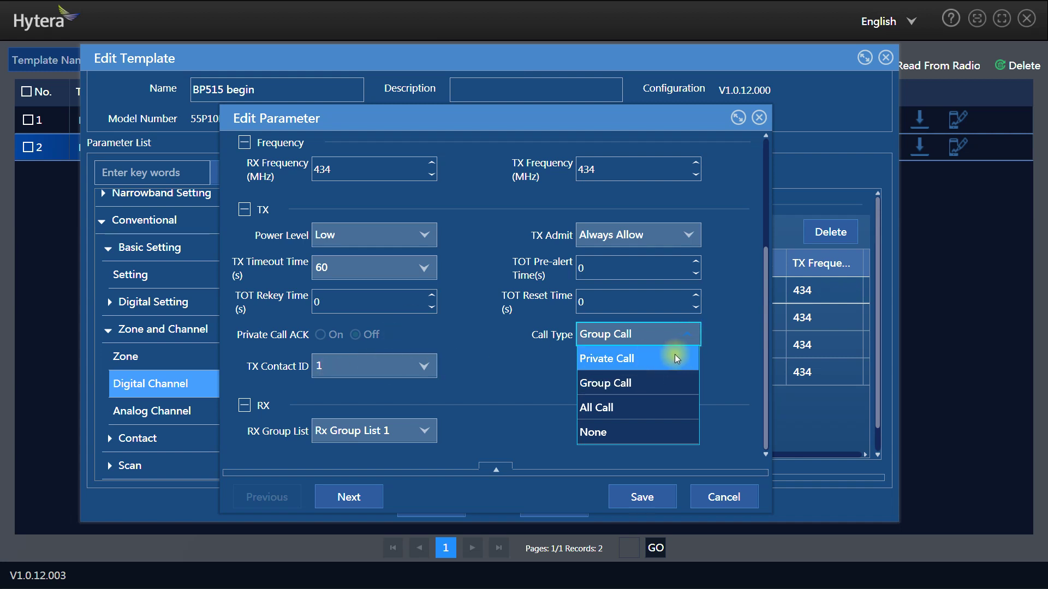
left_click(633, 357)
left_click(425, 367)
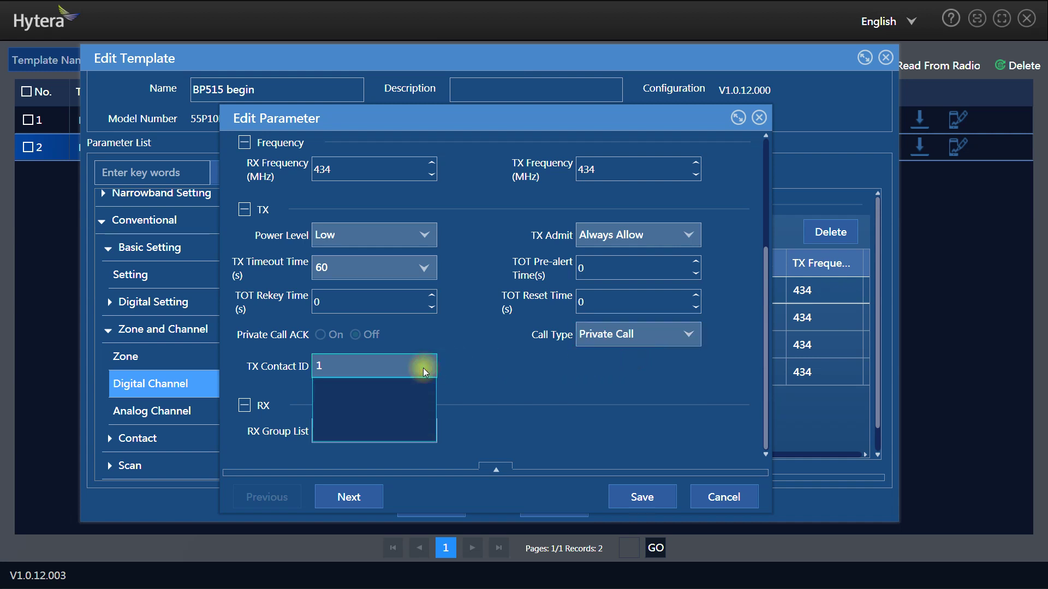
left_click(423, 367)
left_click(638, 334)
left_click(622, 384)
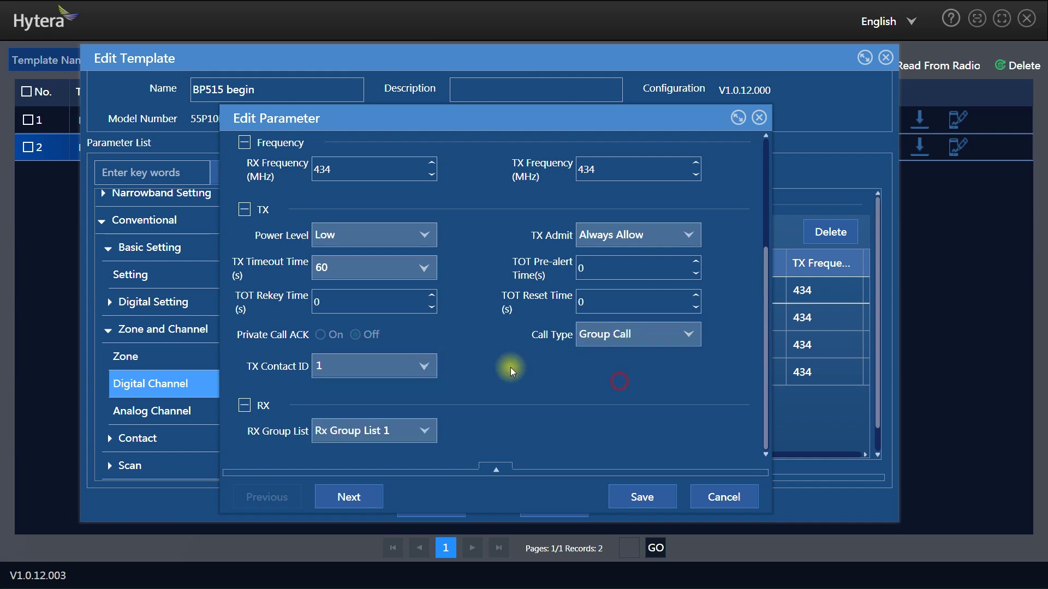
Step: Check the TX contacts offered for Group Call and the call type options, and close CH D1's parameters without saving
left_click(425, 365)
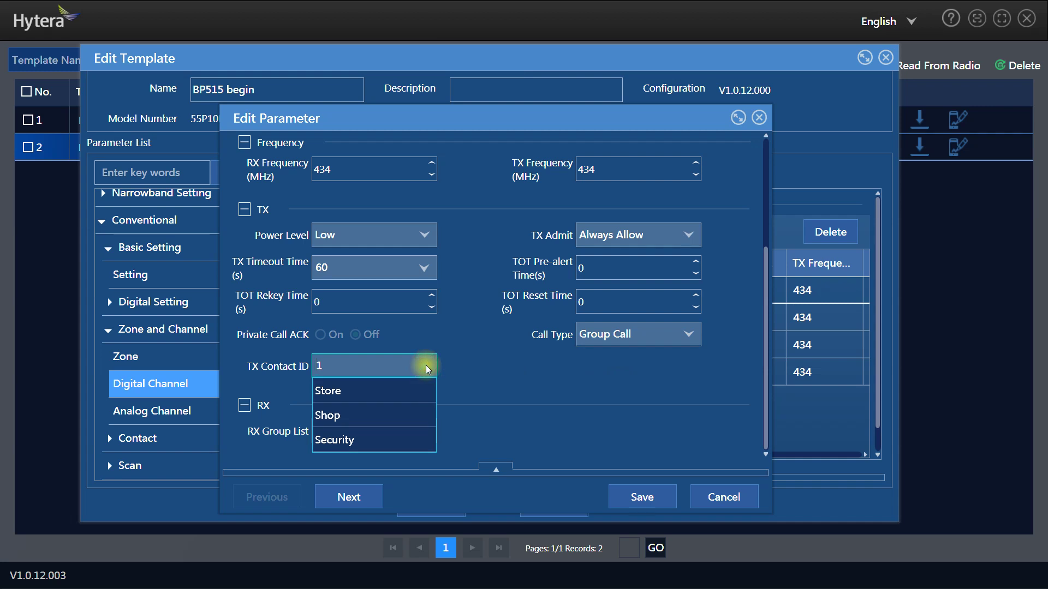
left_click(426, 365)
left_click(627, 334)
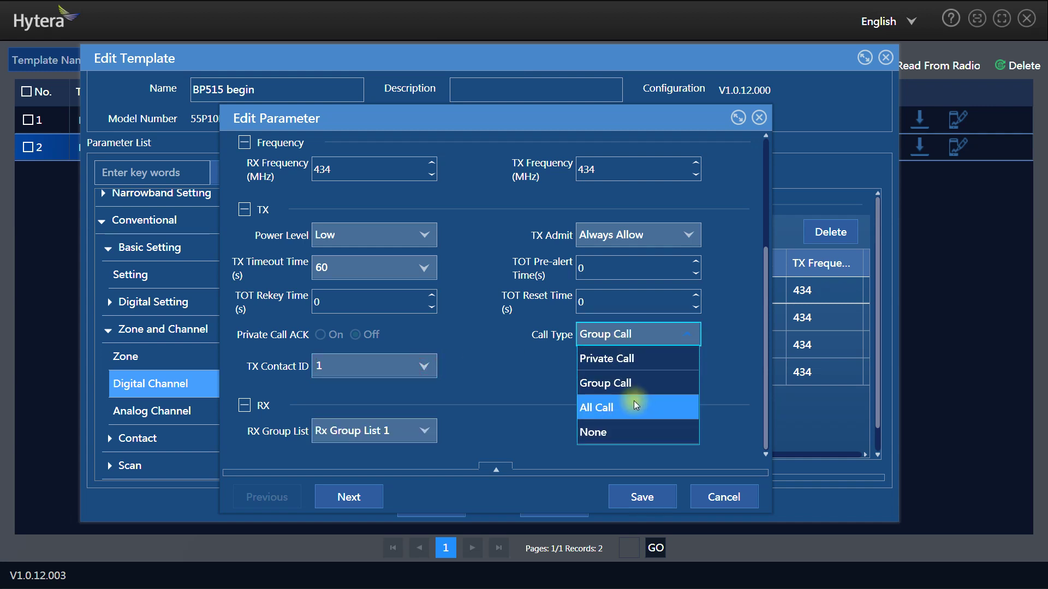
left_click(634, 332)
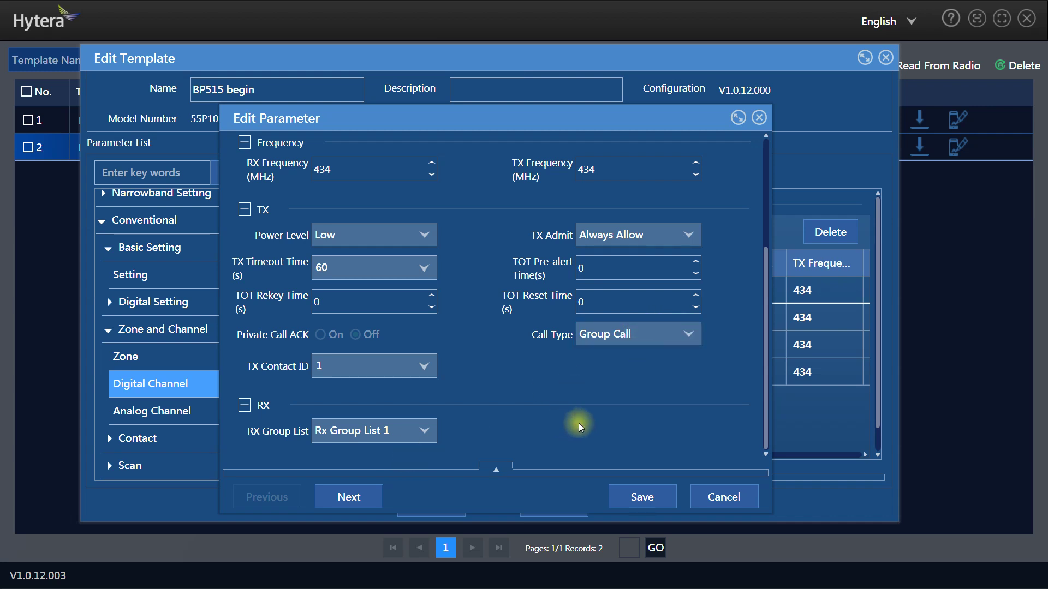
scroll(579, 424, "up", 3)
scroll(540, 404, "down", 3)
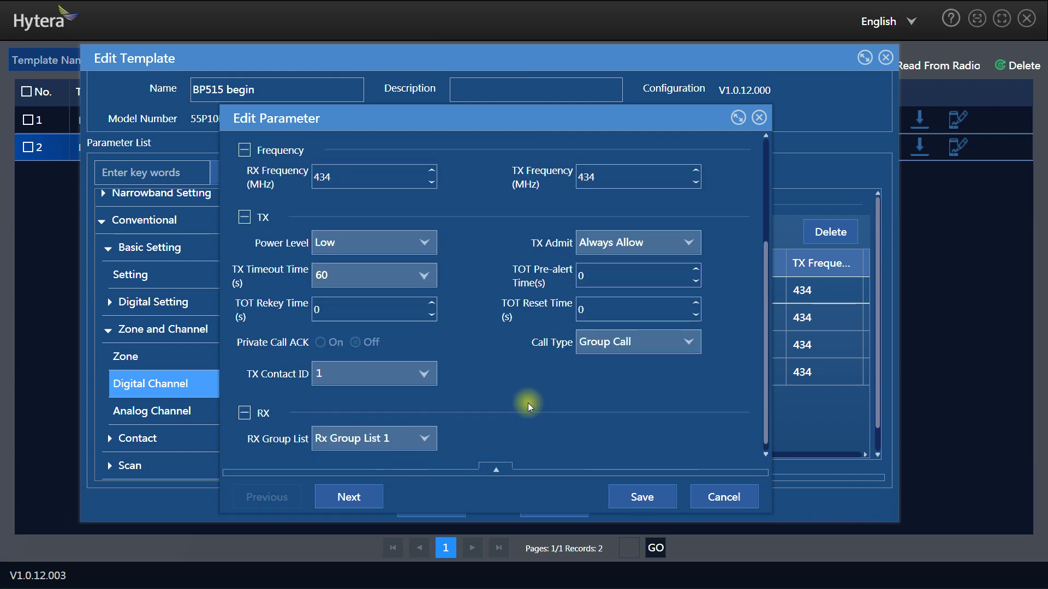
left_click(724, 497)
Step: Open analog channel CH A1's parameters and view its channel spacing options
left_click(176, 413)
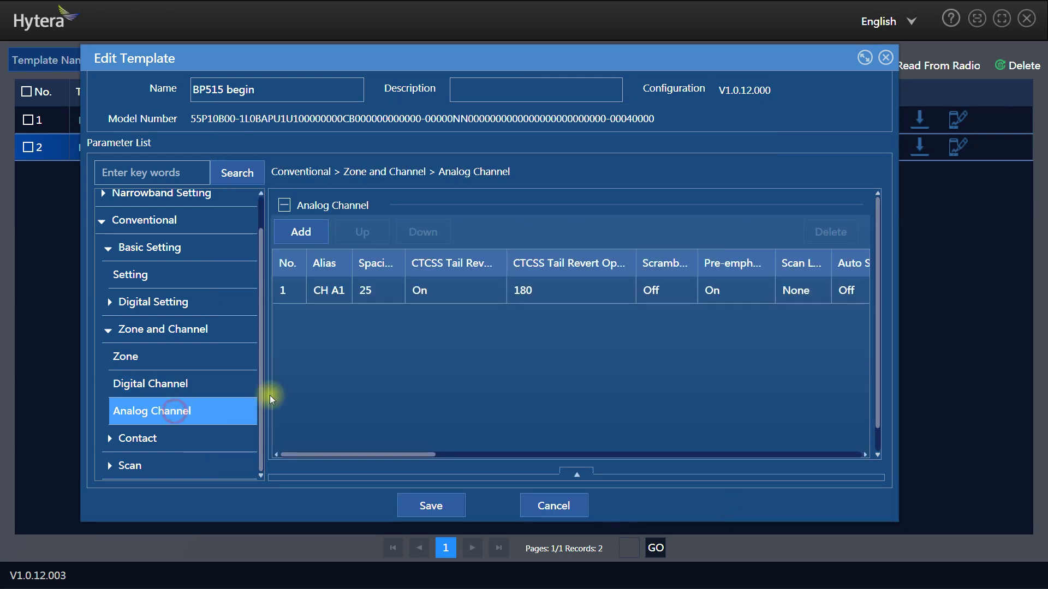
double_click(343, 295)
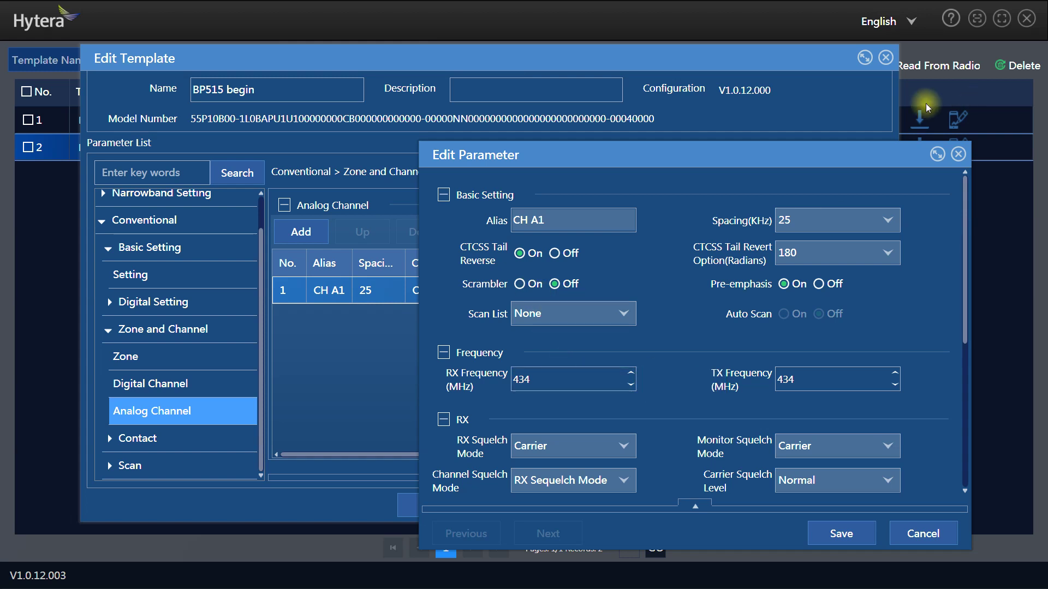
left_click(849, 218)
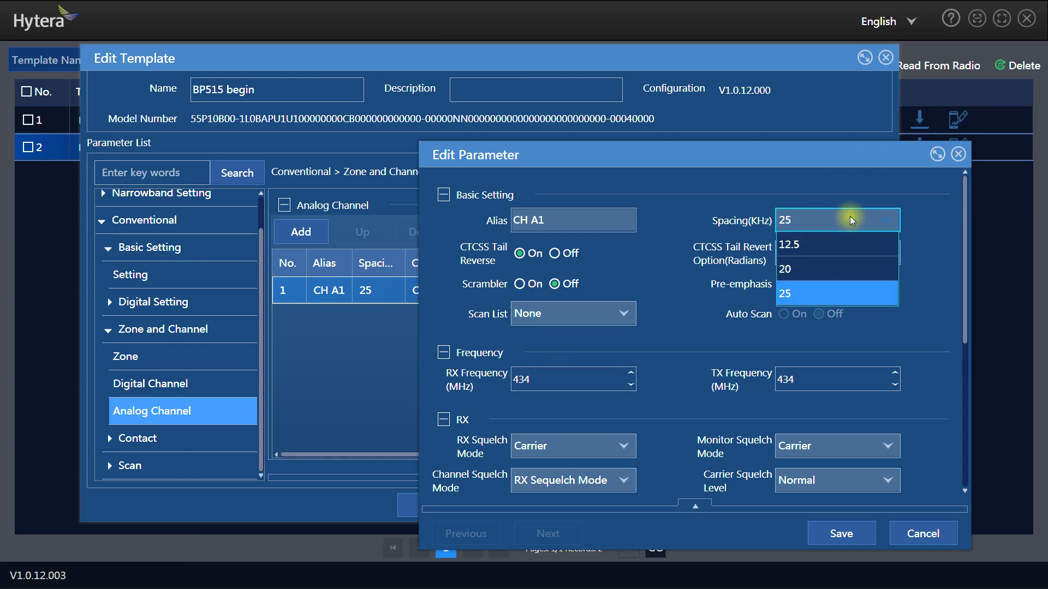
left_click(849, 218)
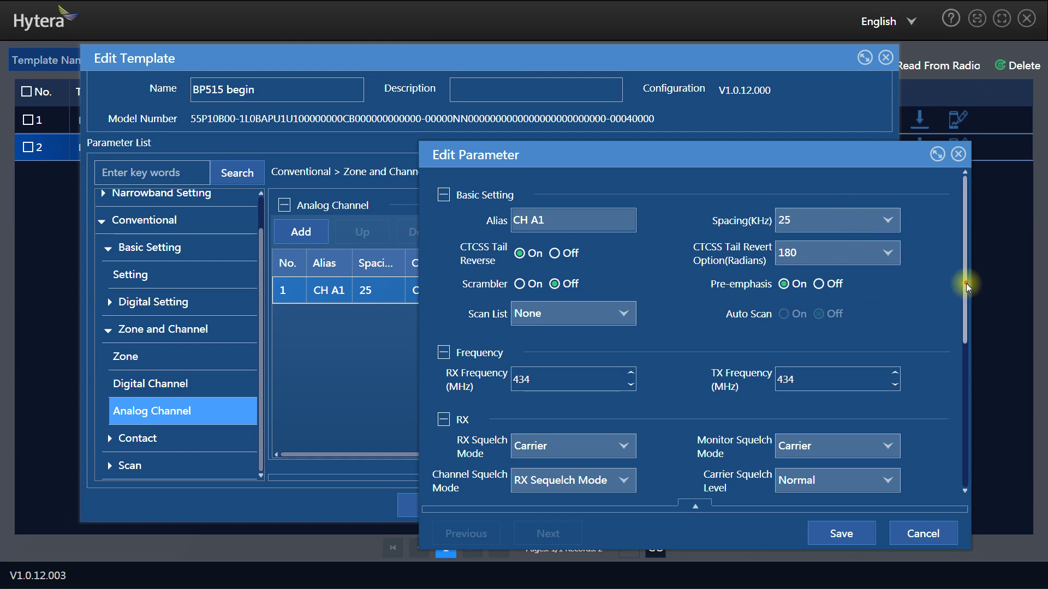
Step: Set CH A1's RX squelch mode to CTCSS/CDCSS
left_click_drag(966, 283, 959, 346)
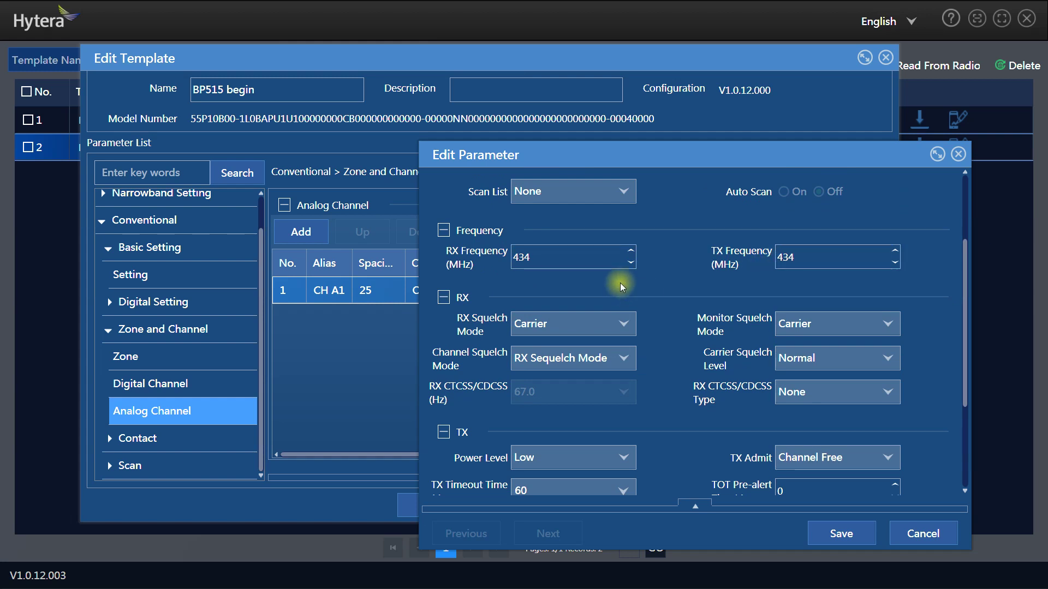
left_click(584, 329)
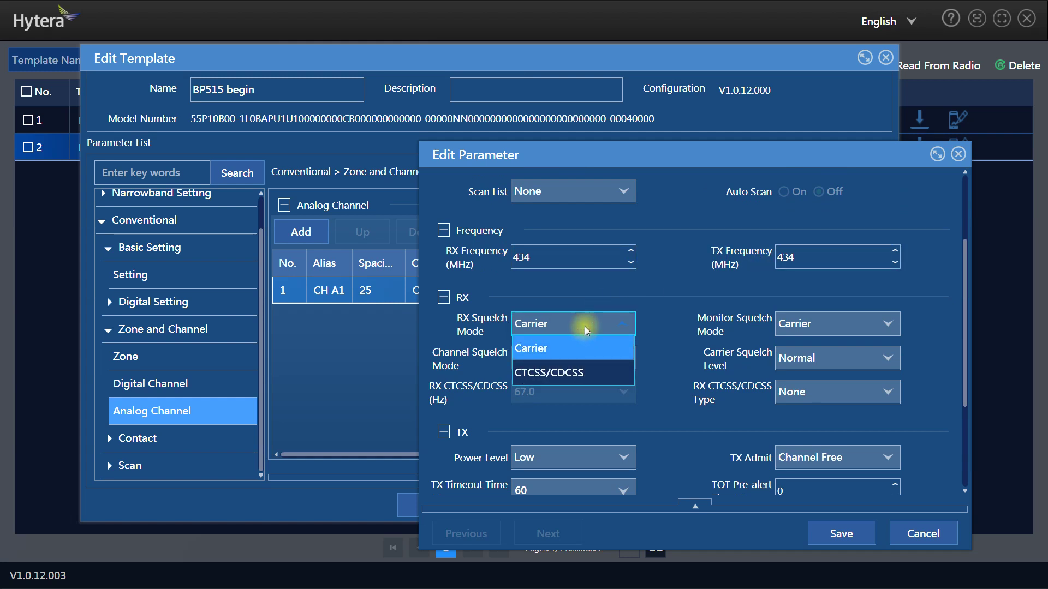
left_click(582, 348)
left_click(568, 330)
left_click(568, 329)
left_click(574, 328)
left_click(565, 372)
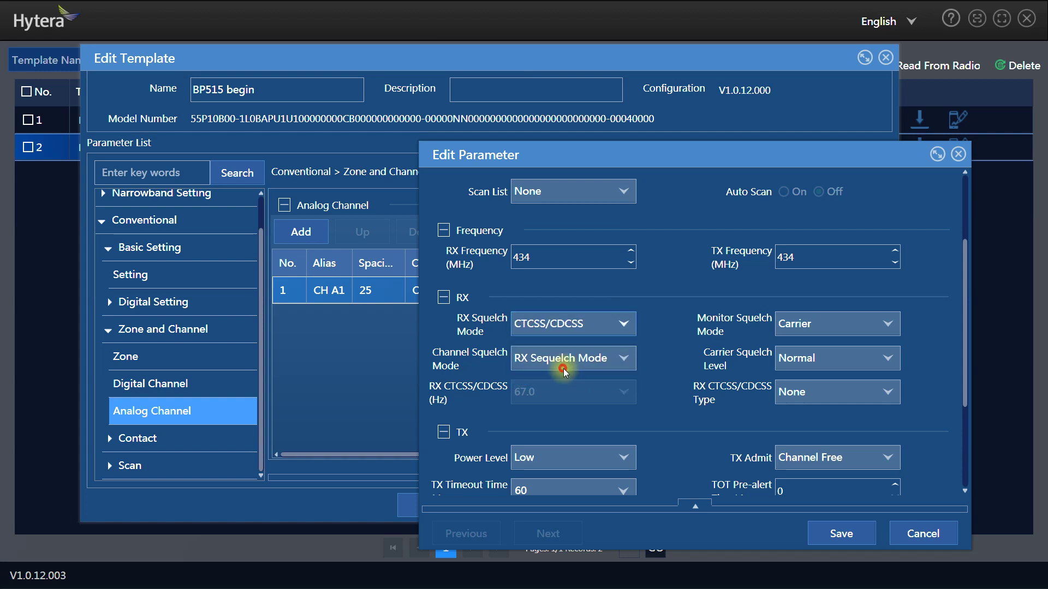
Step: Switch CH A1's channel squelch mode to Monitor Squelch Mode and return it to RX Sequelch Mode
left_click(608, 363)
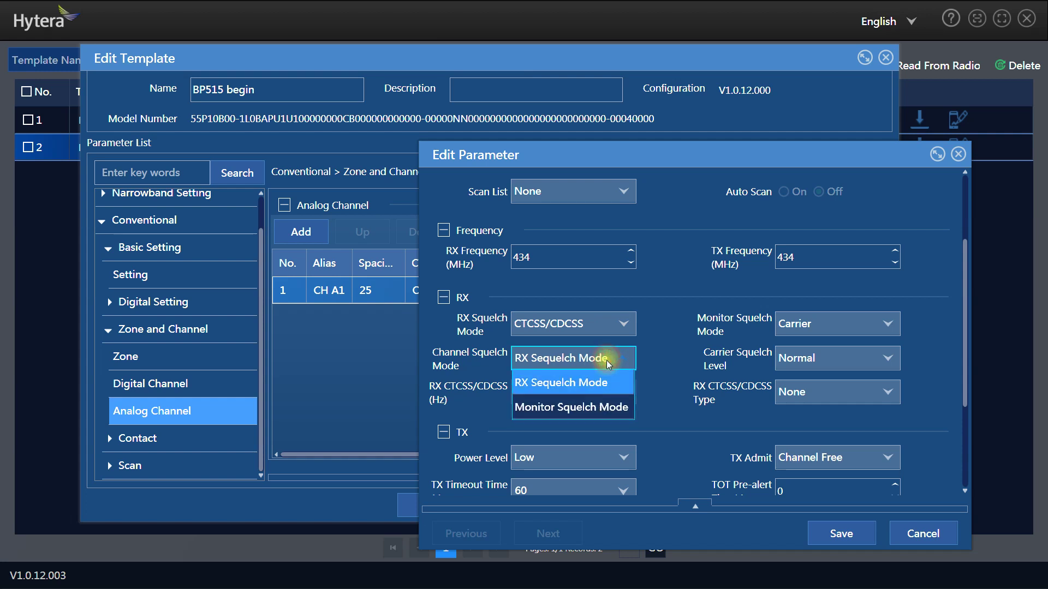
left_click(579, 381)
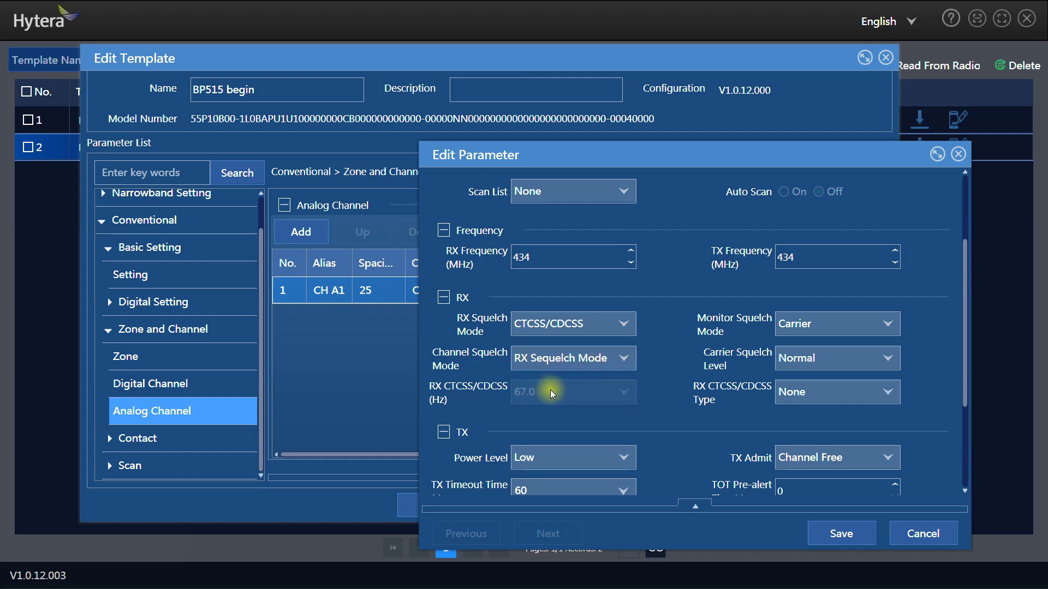
left_click(579, 358)
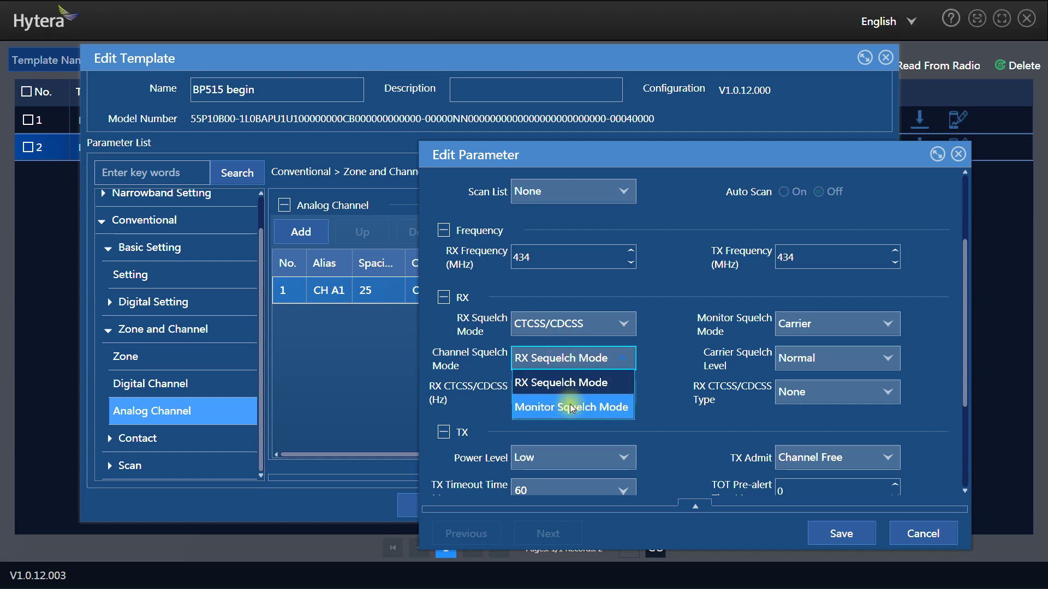
left_click(570, 405)
left_click(568, 358)
left_click(539, 379)
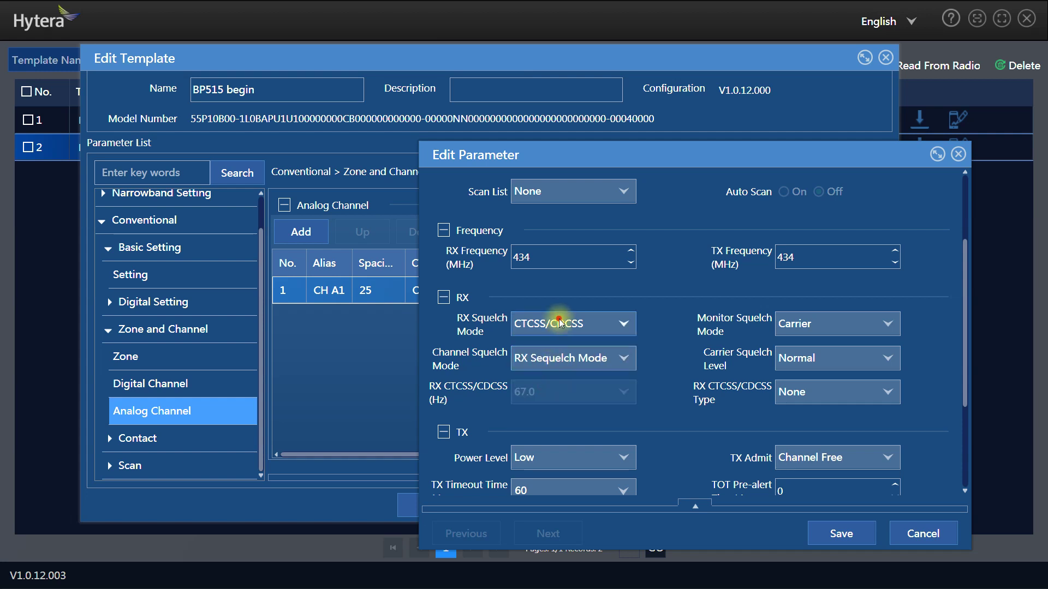
Step: Check the RX squelch mode options, and try Monitor Squelch Mode for the channel squelch again before restoring RX Sequelch Mode
left_click(560, 323)
left_click(560, 323)
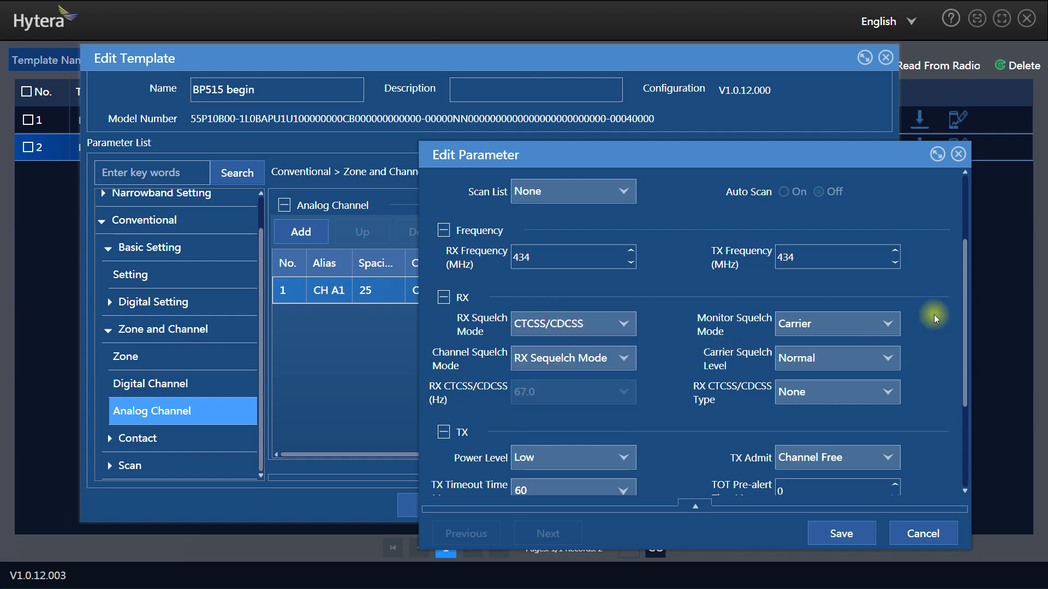
left_click(570, 358)
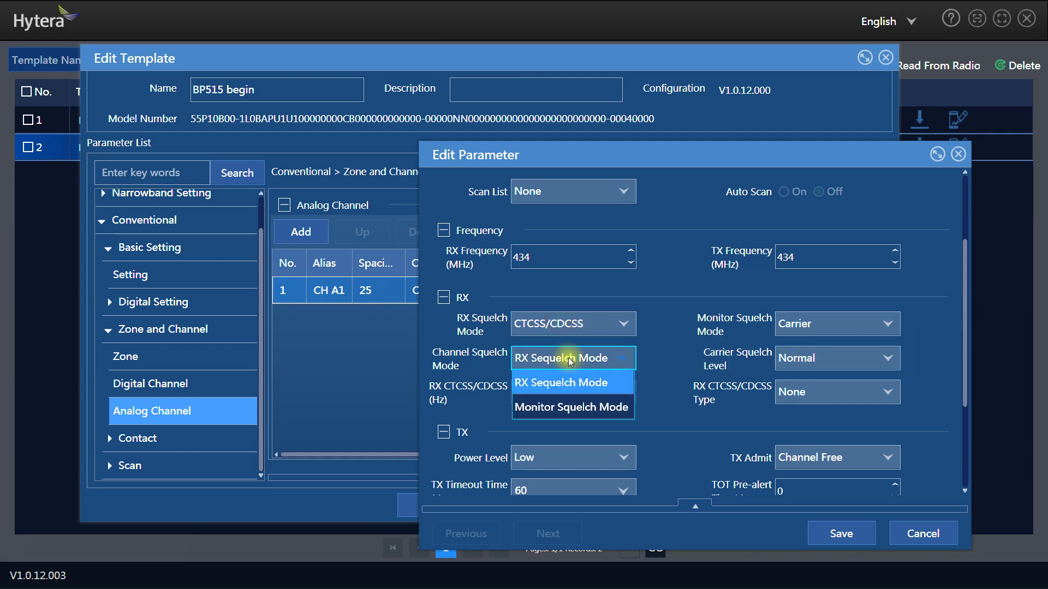
left_click(580, 407)
left_click(563, 365)
left_click(551, 381)
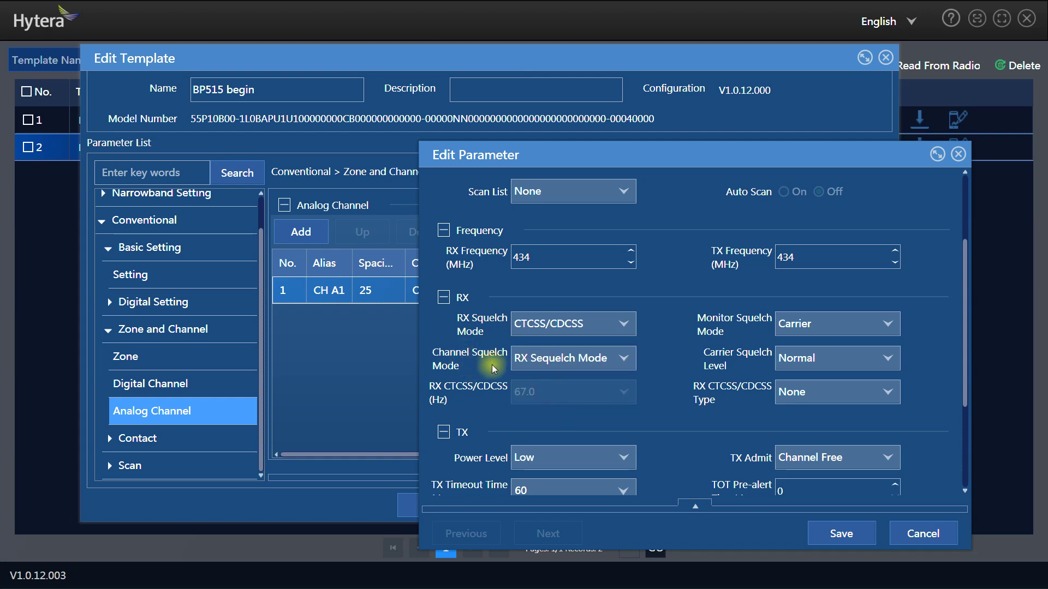
Step: Try CTCSS and CDCSS as CH A1's RX CTCSS/CDCSS type and check the other type options
left_click(545, 390)
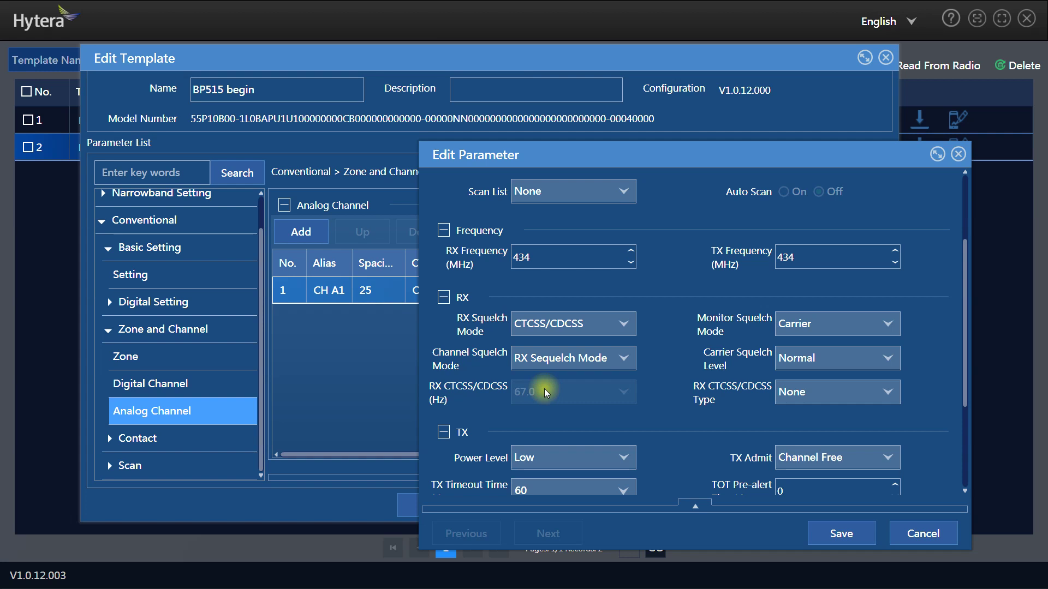
left_click(837, 392)
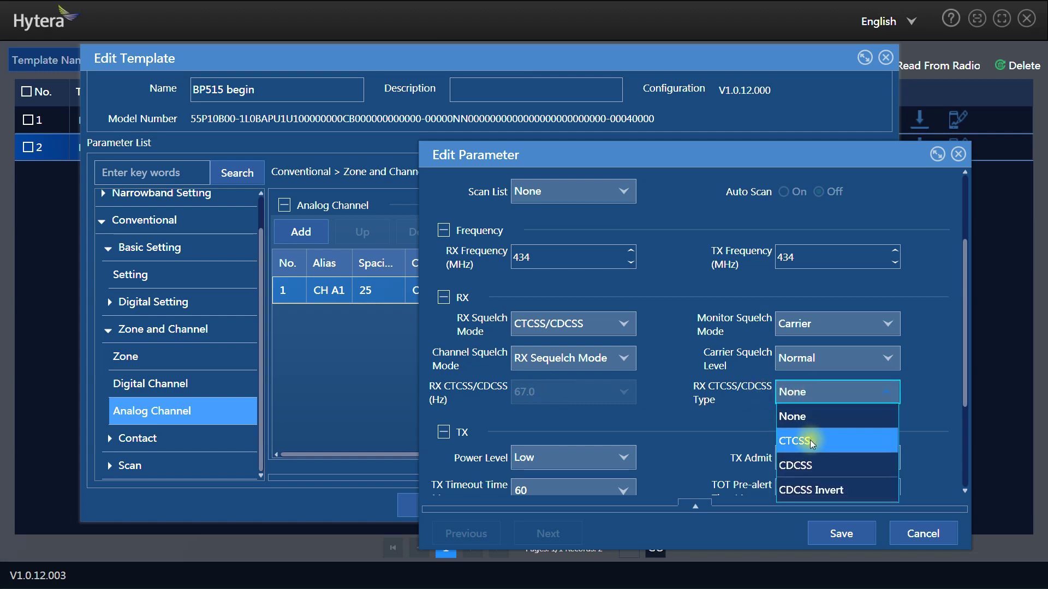
left_click(810, 443)
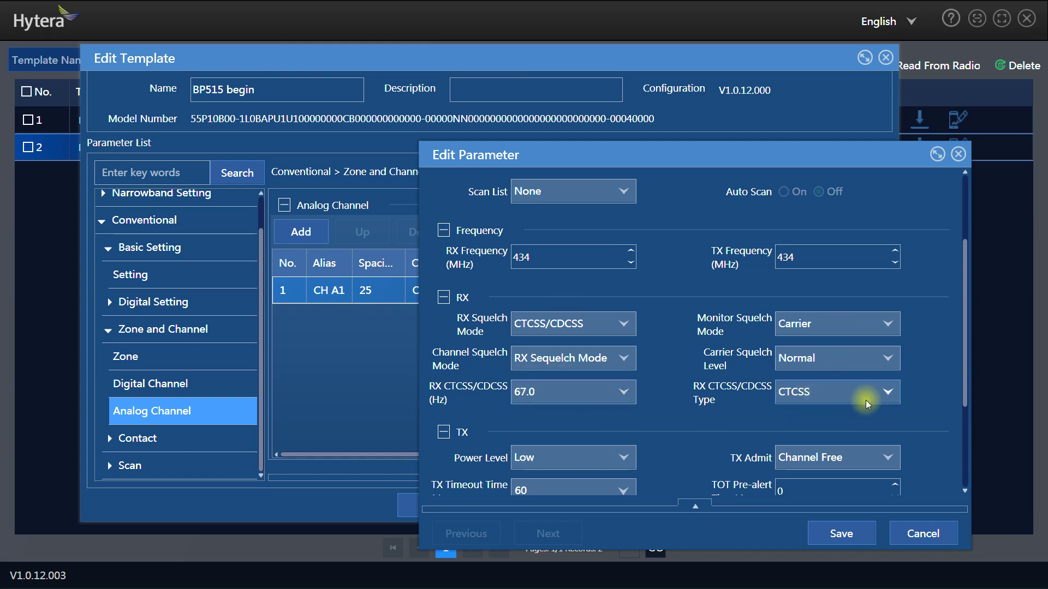
left_click(838, 400)
left_click(830, 462)
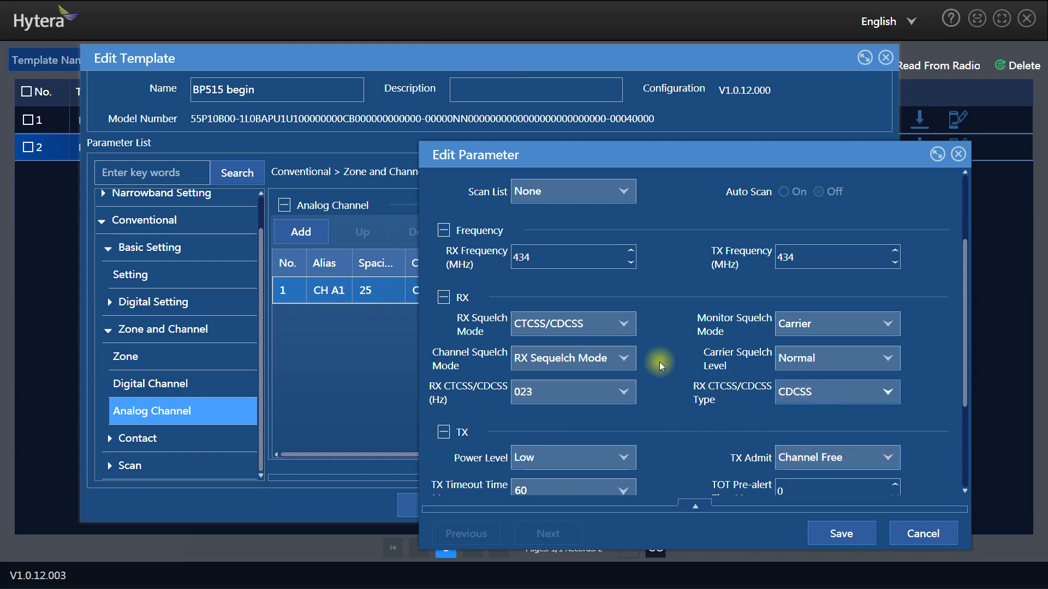
left_click(806, 393)
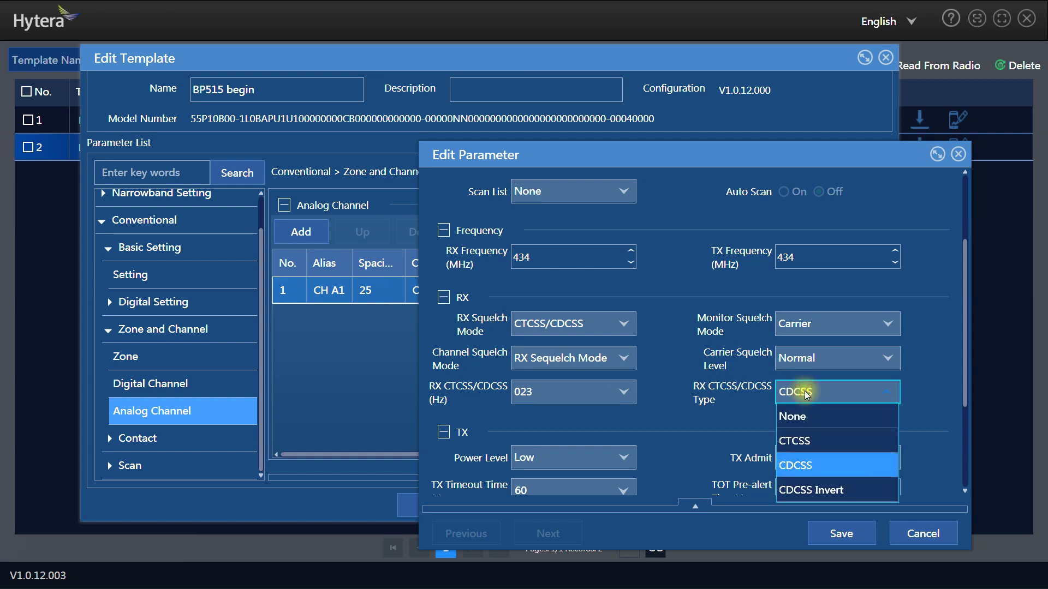
left_click(806, 393)
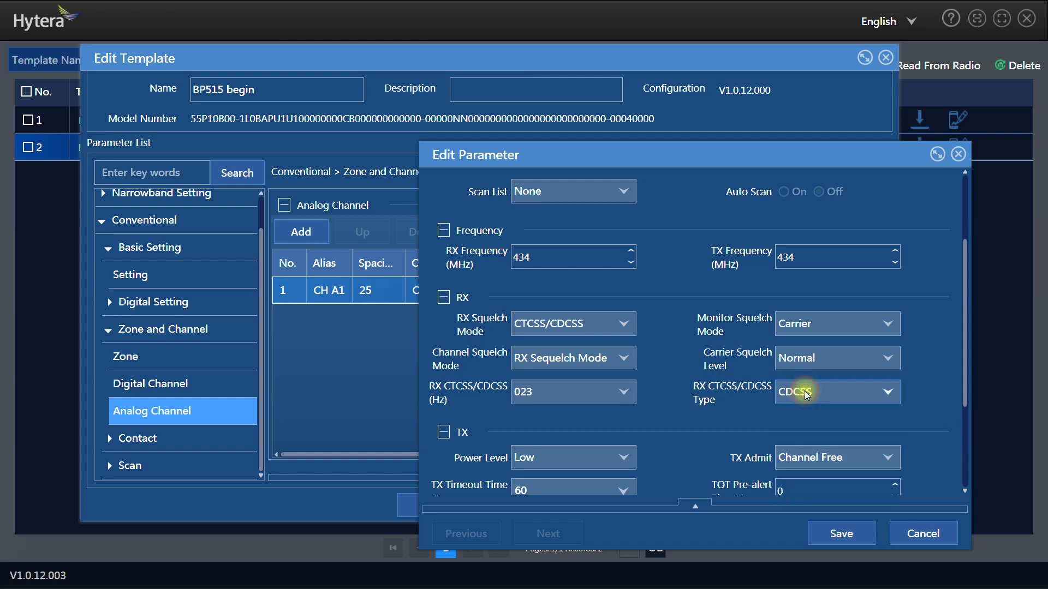
Step: Browse the CDCSS codes available for CH A1's RX and select 023
left_click(585, 399)
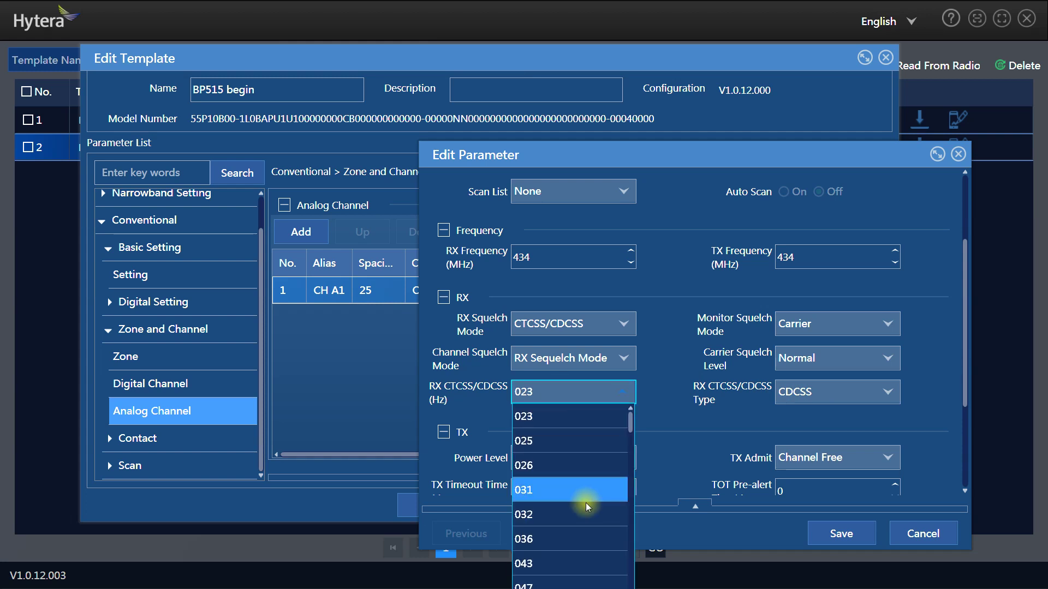
scroll(585, 502, "down", 3)
scroll(585, 502, "up", 3)
left_click(602, 416)
Step: Switch the RX CTCSS/CDCSS type to CTCSS and view the available tone frequencies
left_click(843, 399)
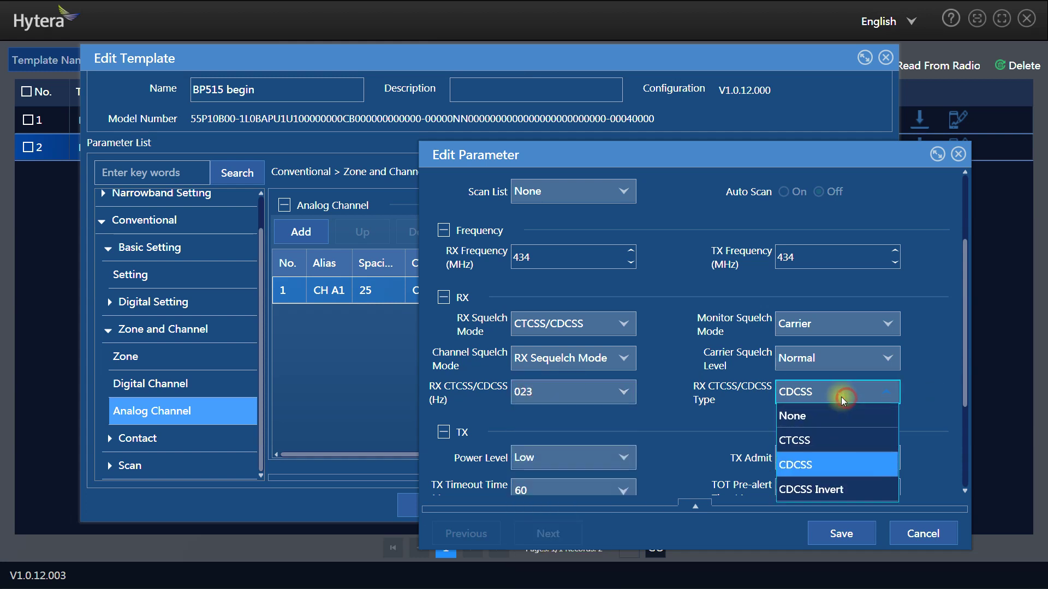
left_click(806, 441)
left_click(589, 392)
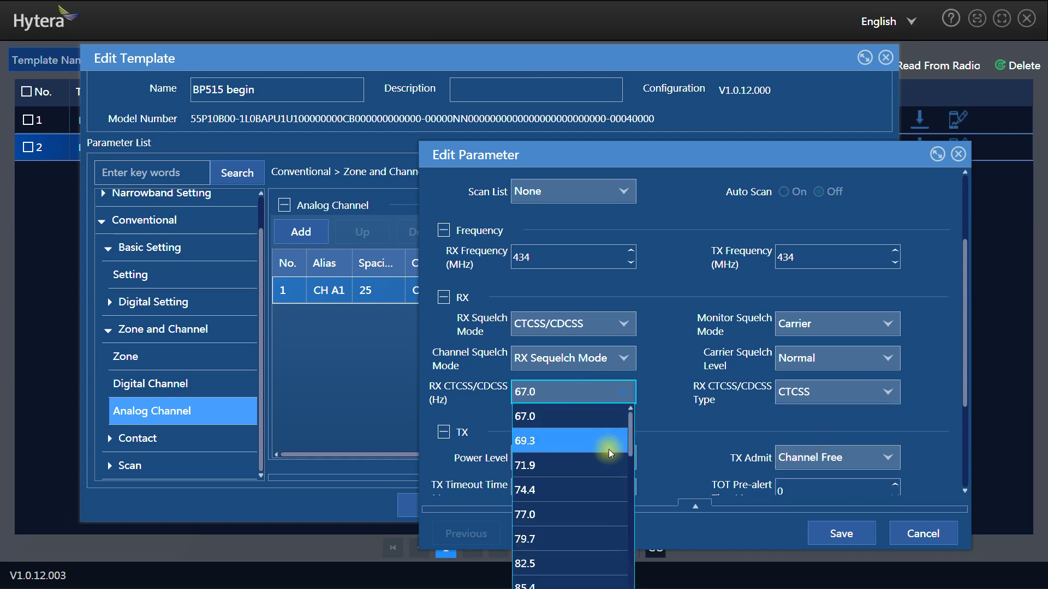
left_click(603, 391)
Step: Switch the RX CTCSS/CDCSS type to CDCSS Invert and view the available codes
left_click(786, 393)
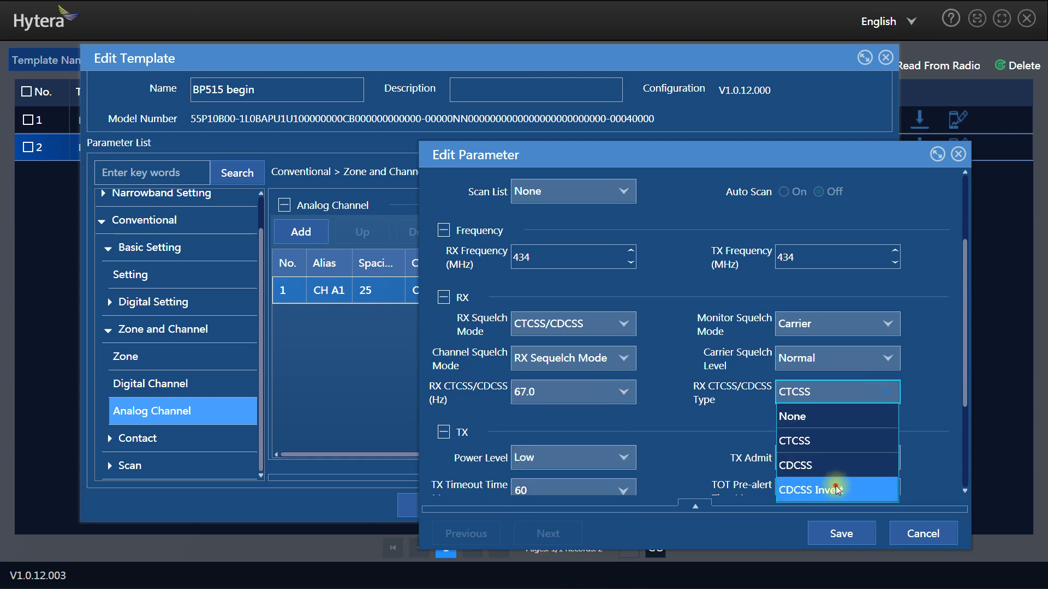
left_click(837, 489)
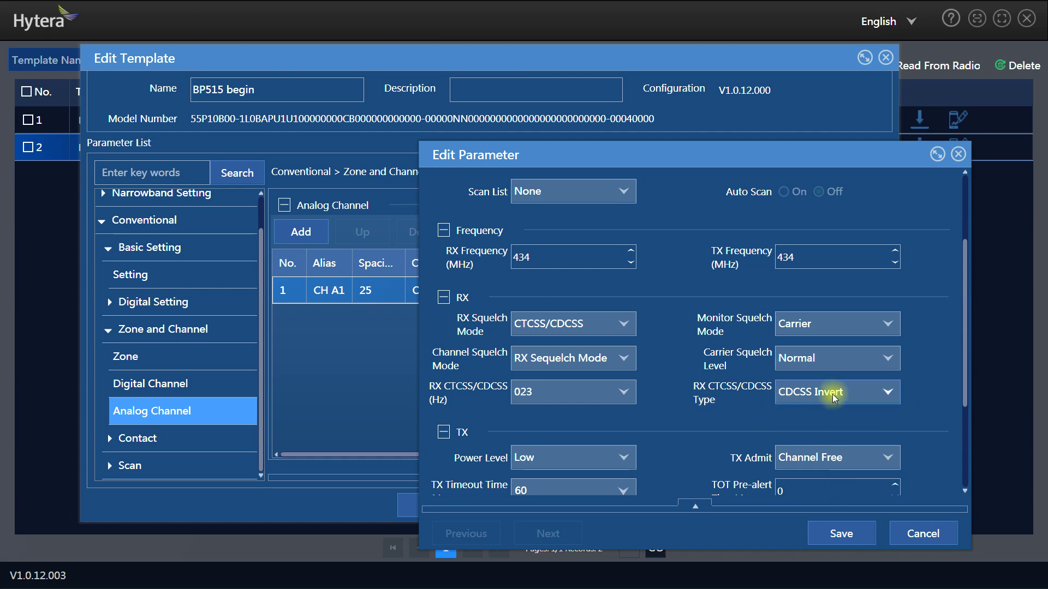
left_click(587, 392)
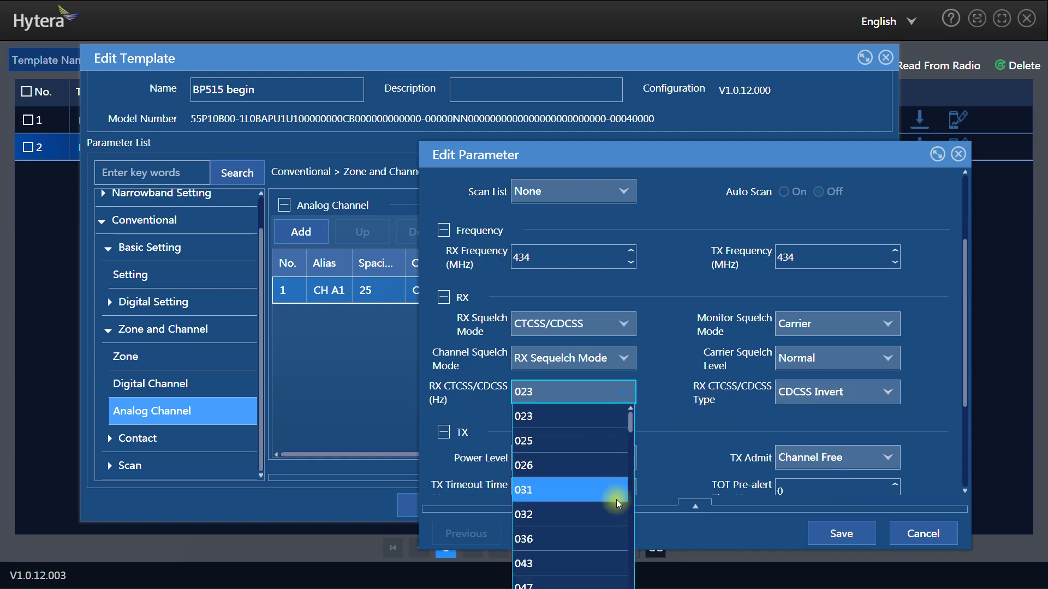
left_click(600, 394)
Step: Return CH A1's RX CTCSS/CDCSS type to None and its RX squelch mode to Carrier
left_click(823, 392)
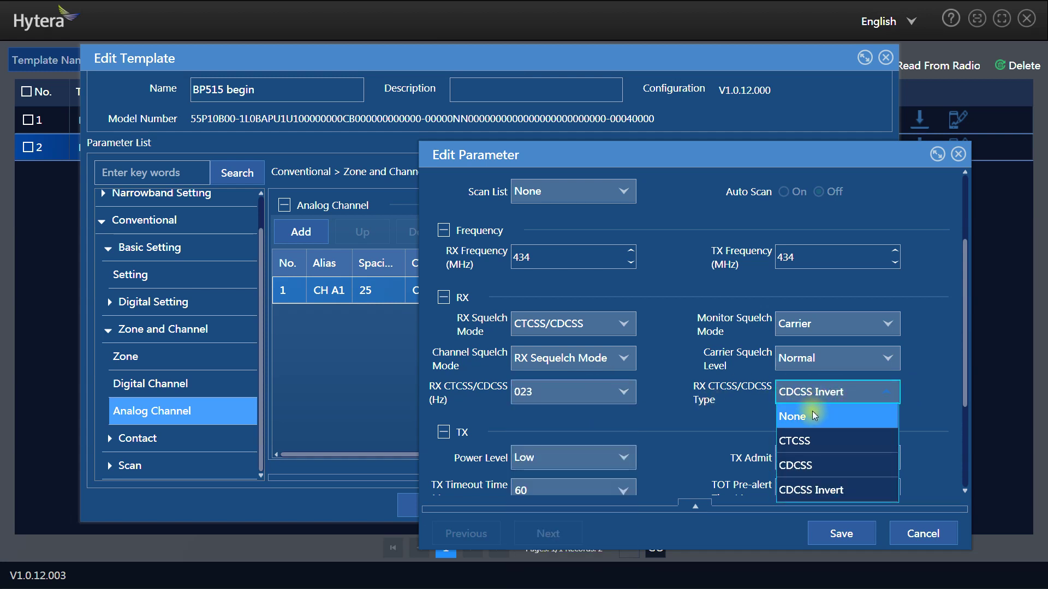
left_click(814, 416)
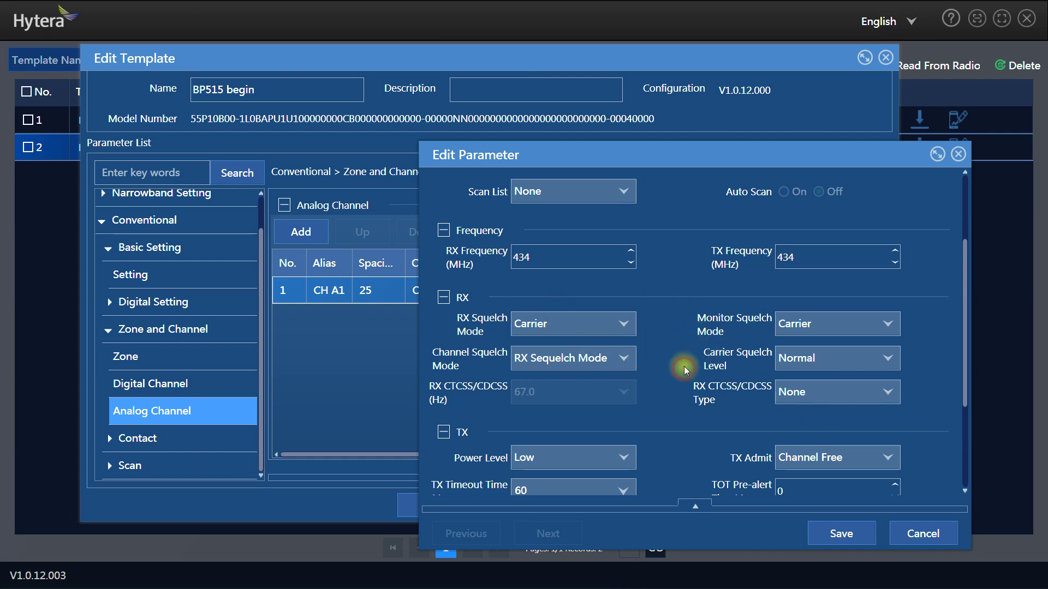
Step: Review CH A1's TX settings and its RX Only option
scroll(684, 366, "down", 3)
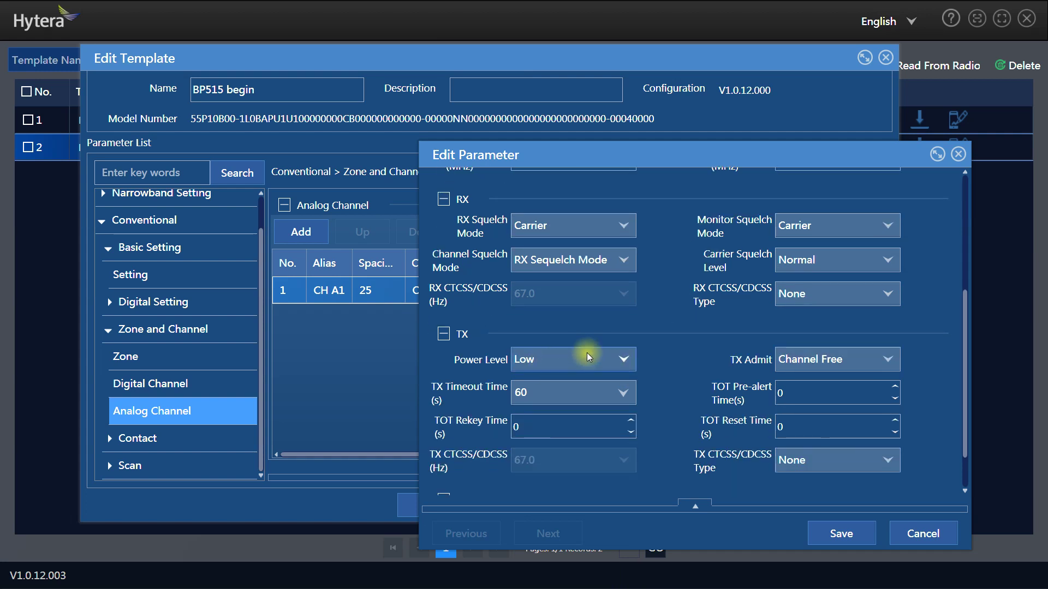
scroll(607, 387, "down", 1)
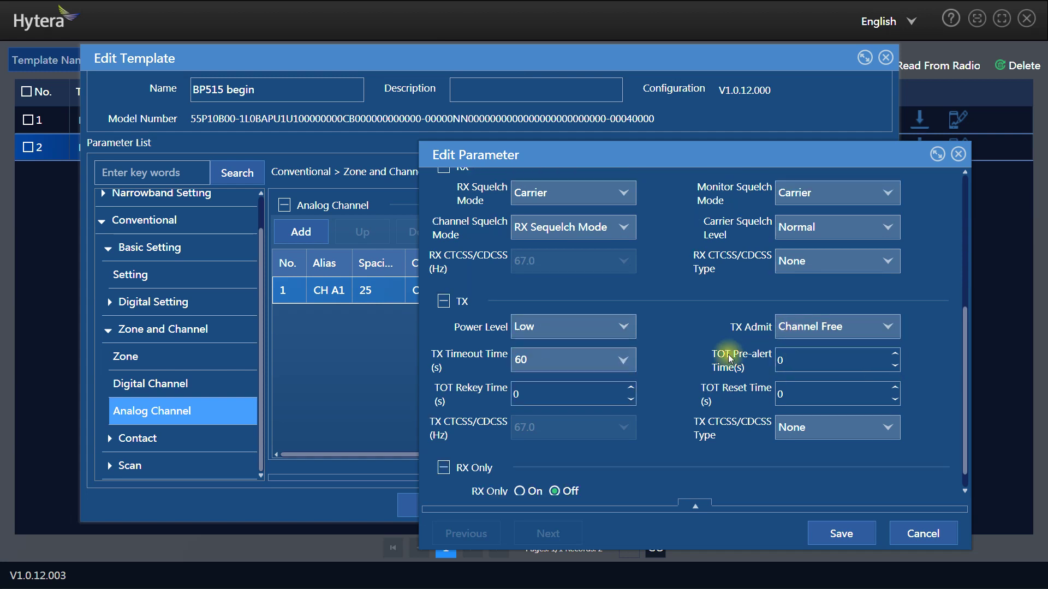
scroll(727, 353, "down", 1)
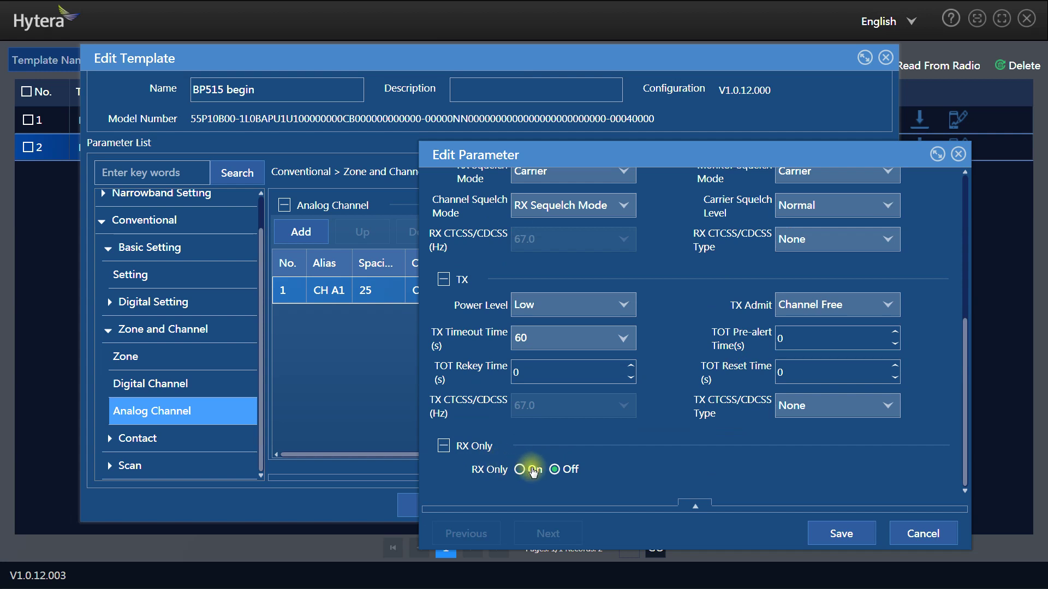
Step: Review CH A1's basic, frequency and RX settings, and check the monitor squelch mode options
scroll(659, 436, "up", 8)
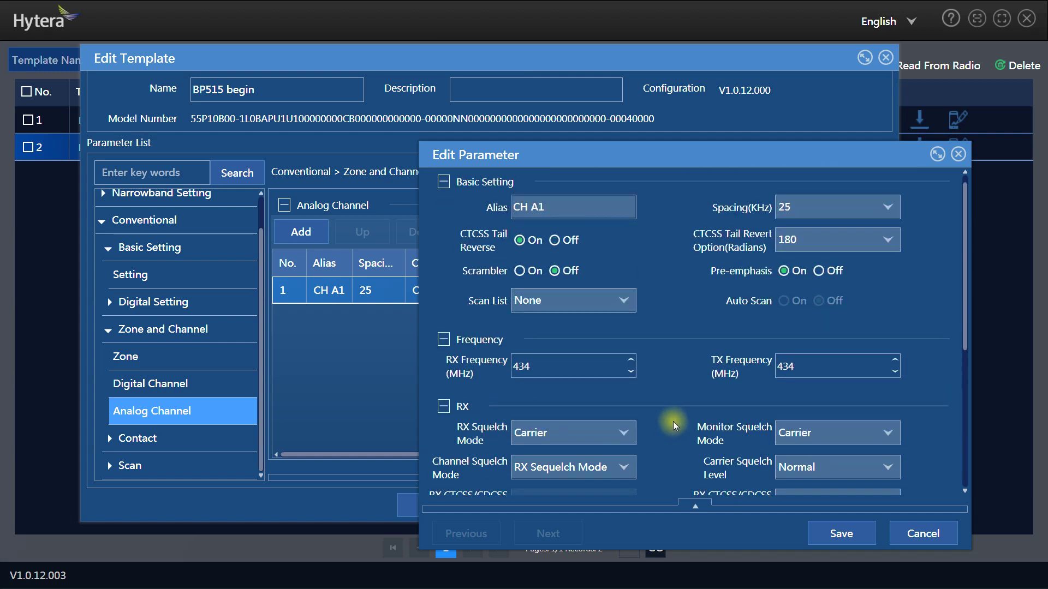
scroll(674, 417, "up", 1)
scroll(680, 401, "down", 3)
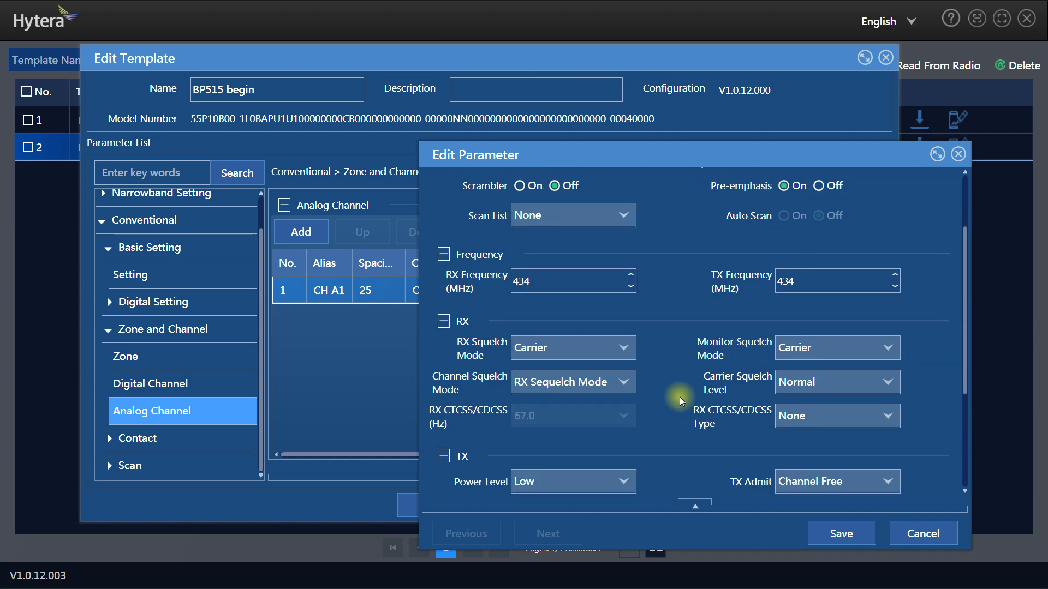
scroll(680, 393, "down", 1)
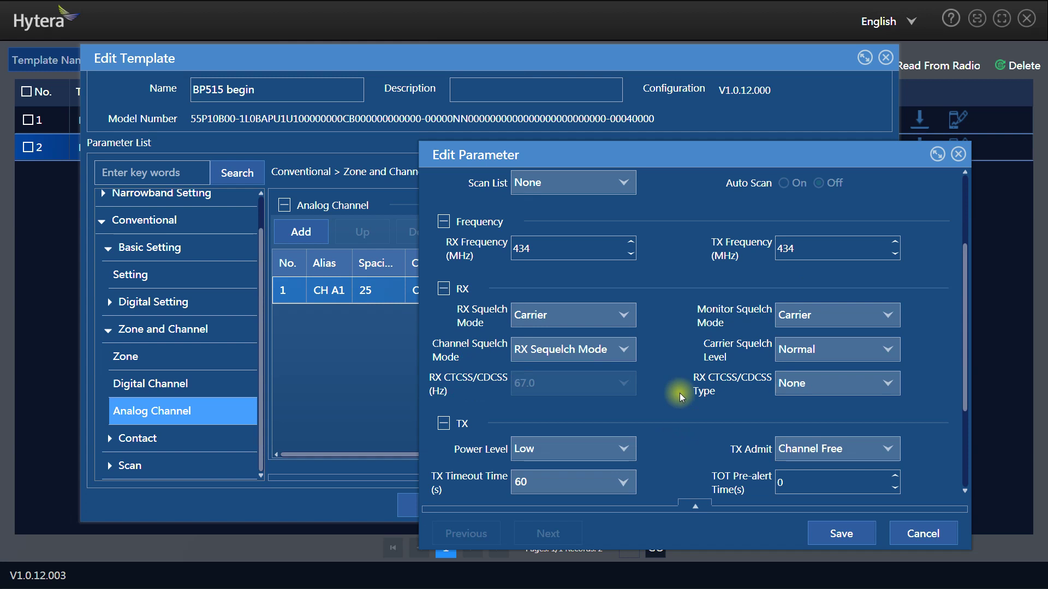
left_click(839, 316)
left_click(839, 317)
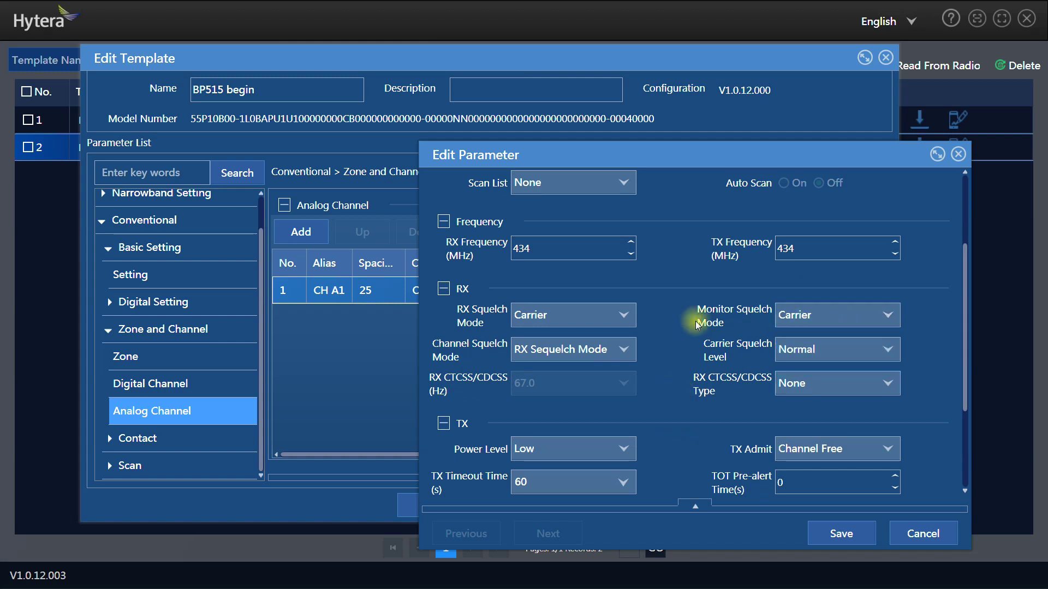
Step: Switch CH A1's monitor squelch mode to Sub Audio and return it to Carrier
left_click(829, 312)
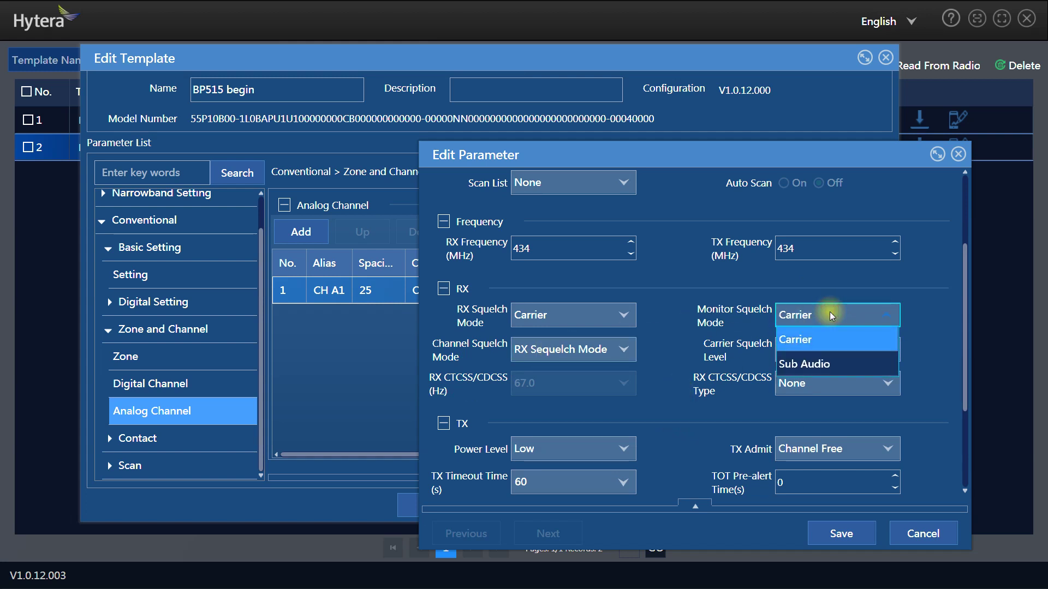
left_click(830, 312)
left_click(795, 313)
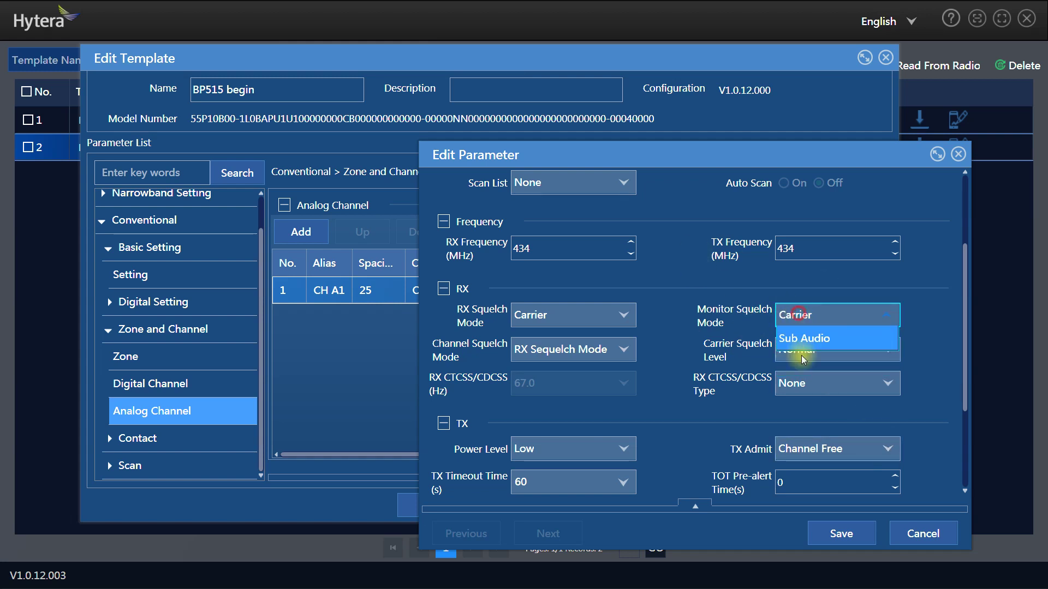
left_click(796, 338)
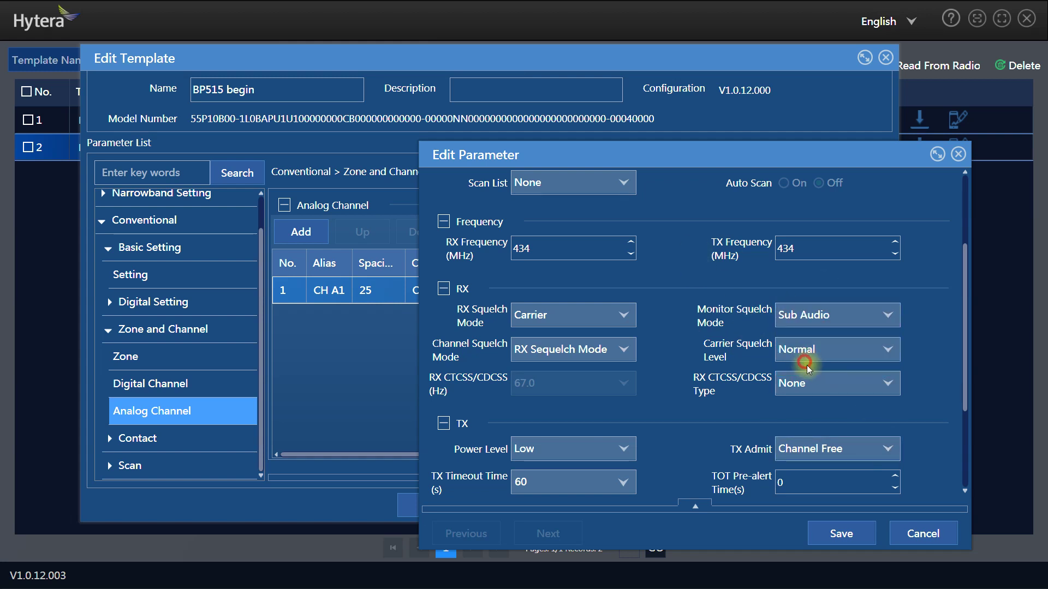
left_click(828, 315)
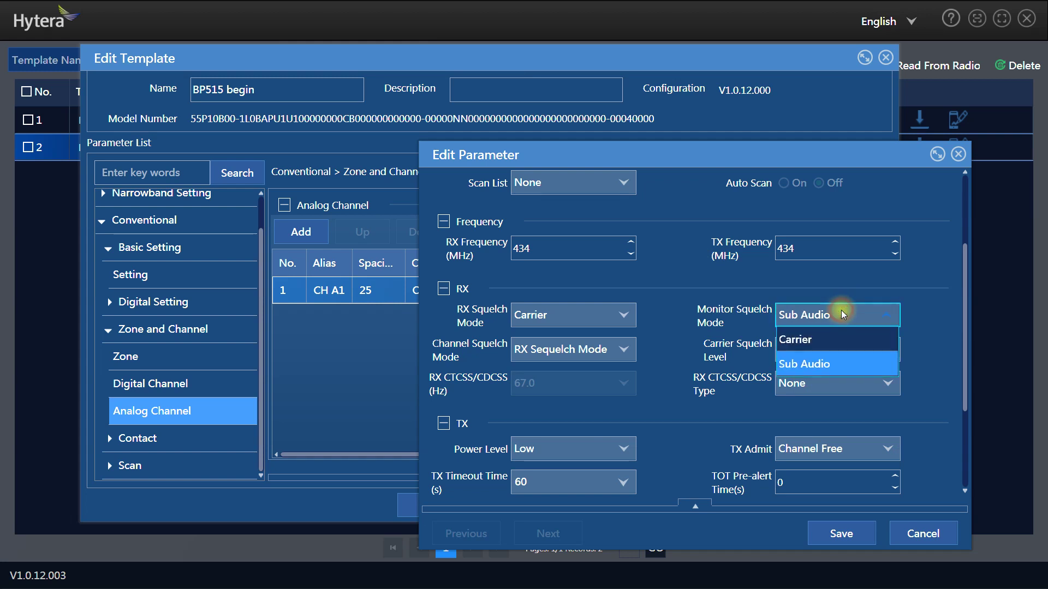
left_click(819, 339)
left_click(823, 312)
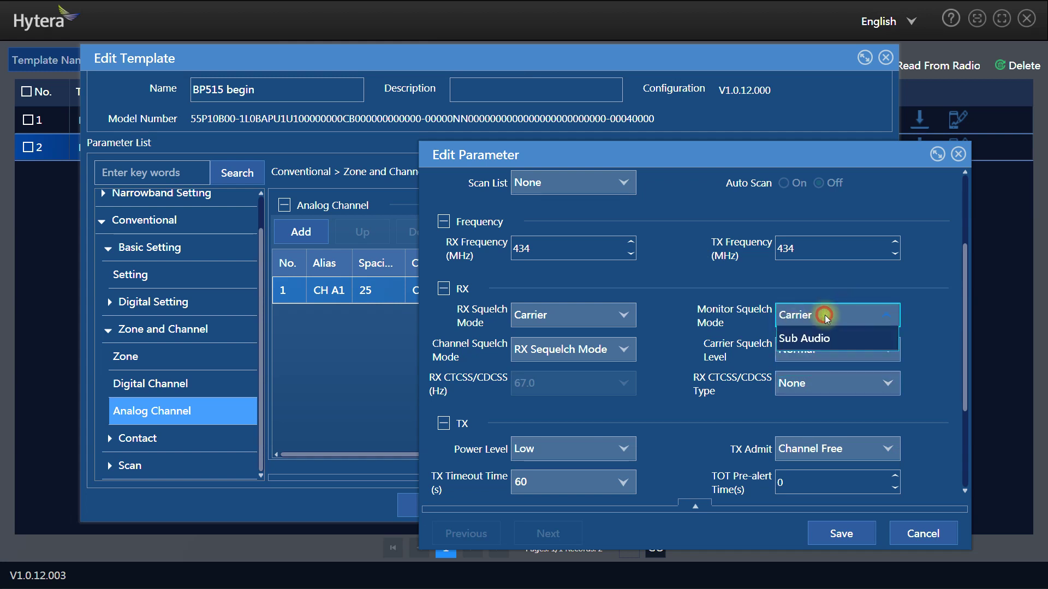
left_click(825, 315)
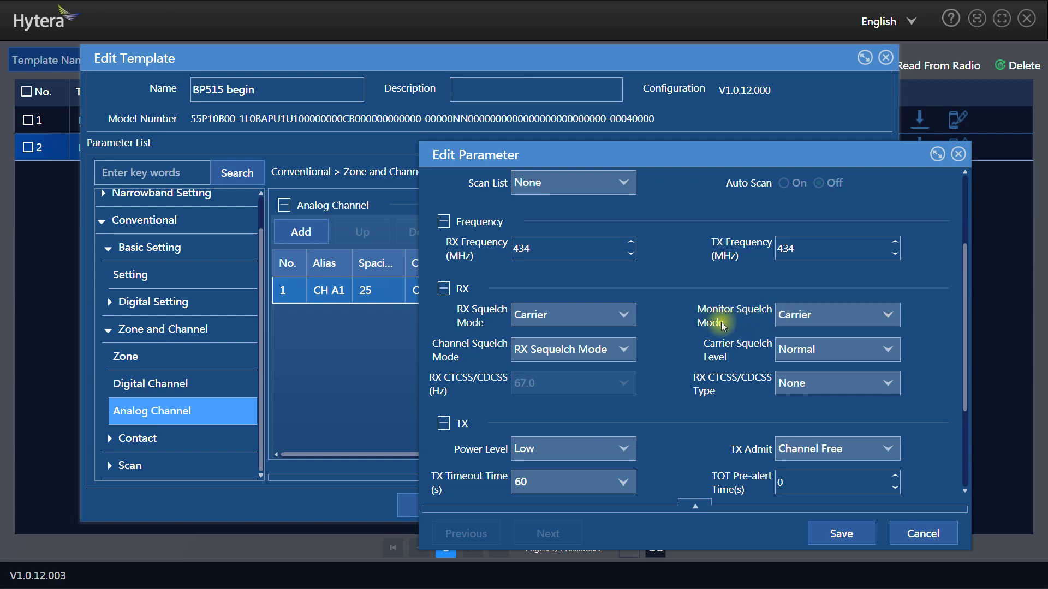
Step: Review the Carrier and Sub Audio choices for CH A1's monitor squelch mode, keeping Carrier selected
left_click(814, 317)
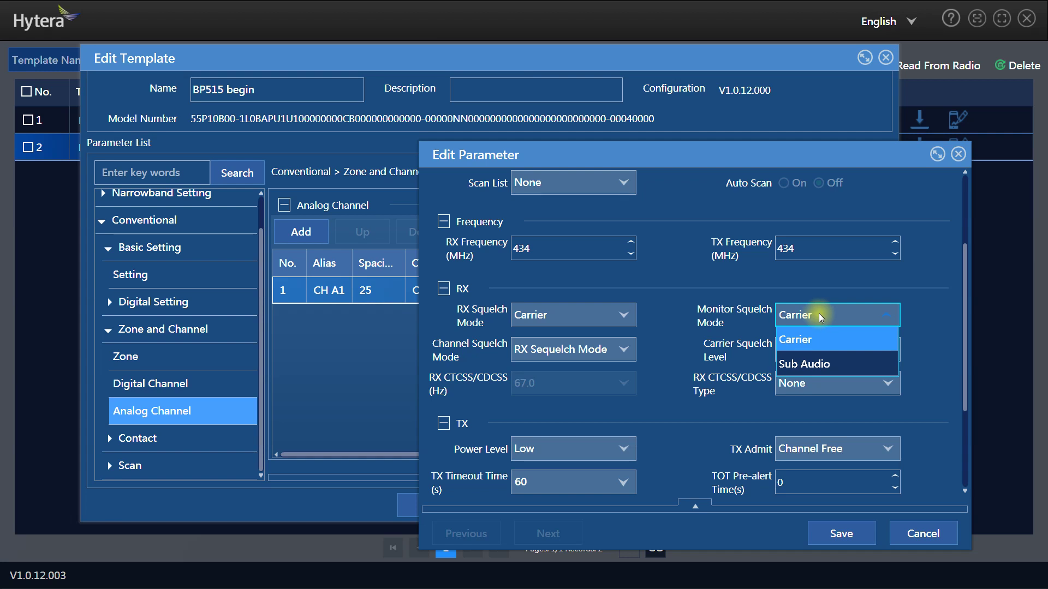
left_click(819, 315)
left_click(819, 315)
left_click(817, 322)
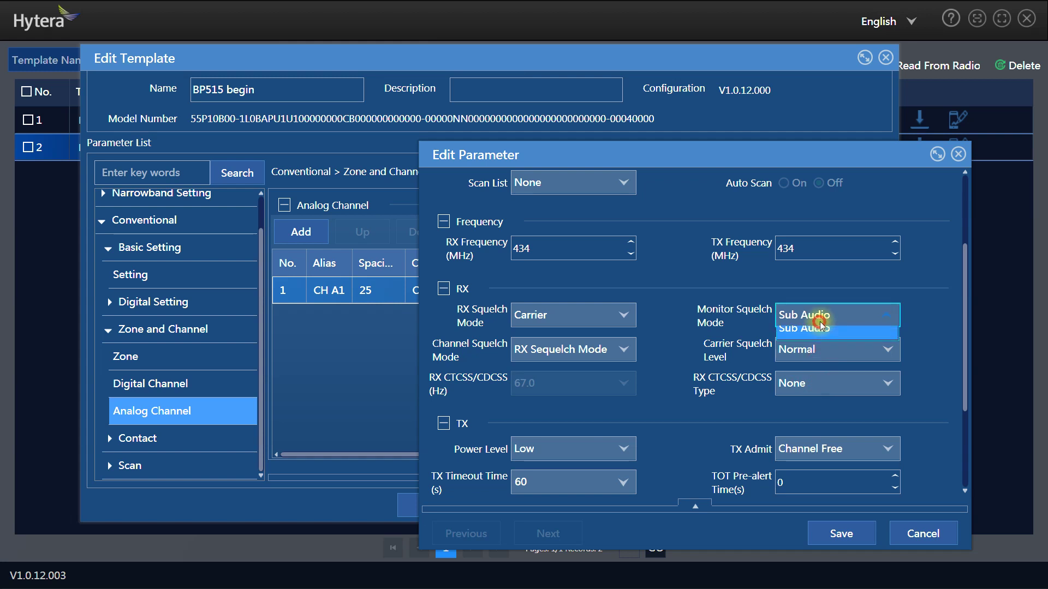
left_click(802, 337)
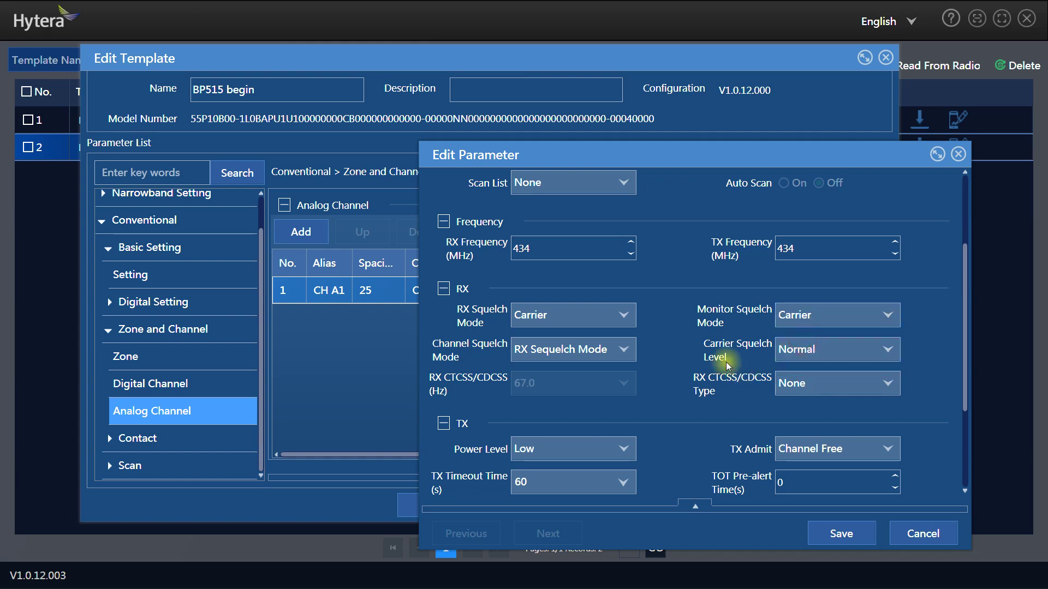
Step: Review CH A1's carrier squelch level options, keep Normal, and close the channel's parameters without saving
left_click(813, 349)
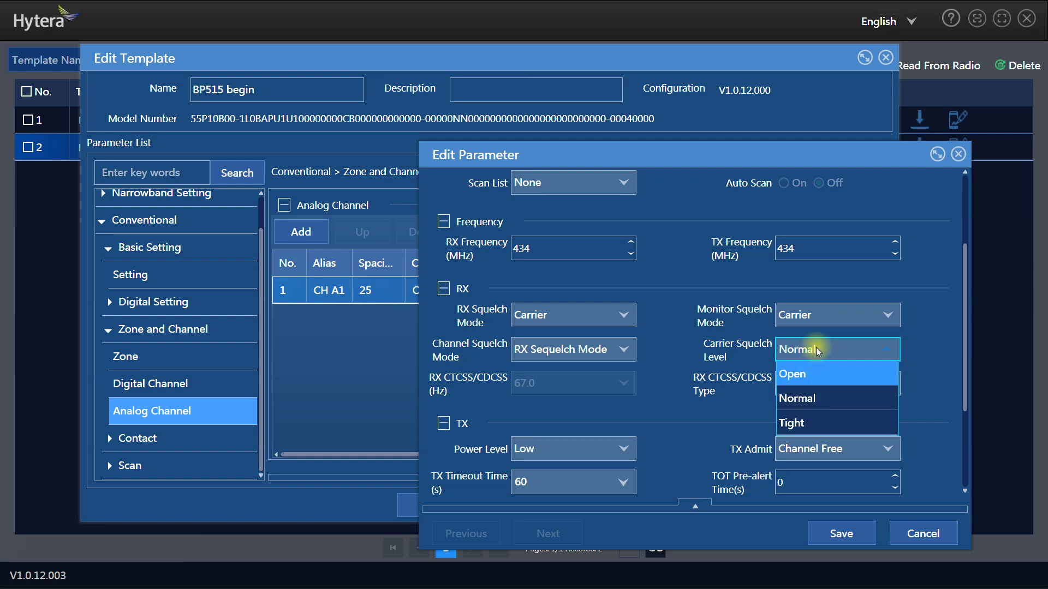
left_click(816, 390)
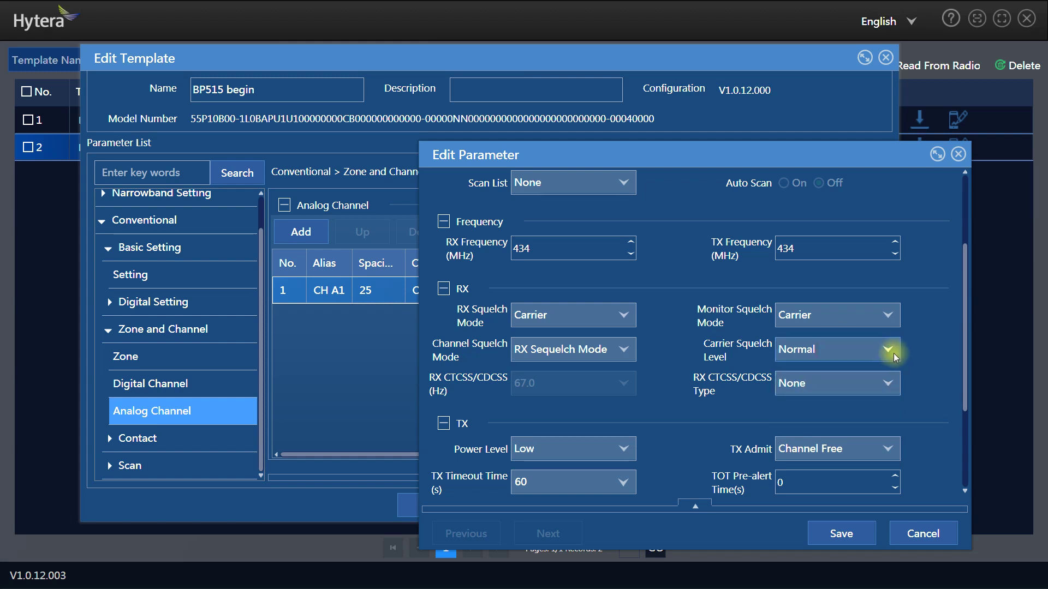
left_click(858, 350)
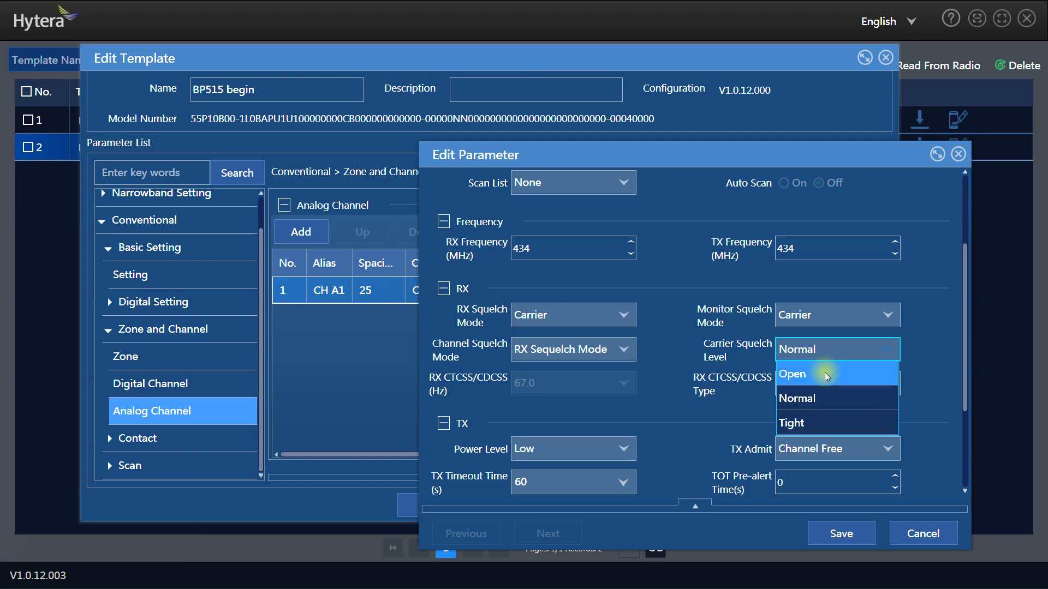
left_click(806, 348)
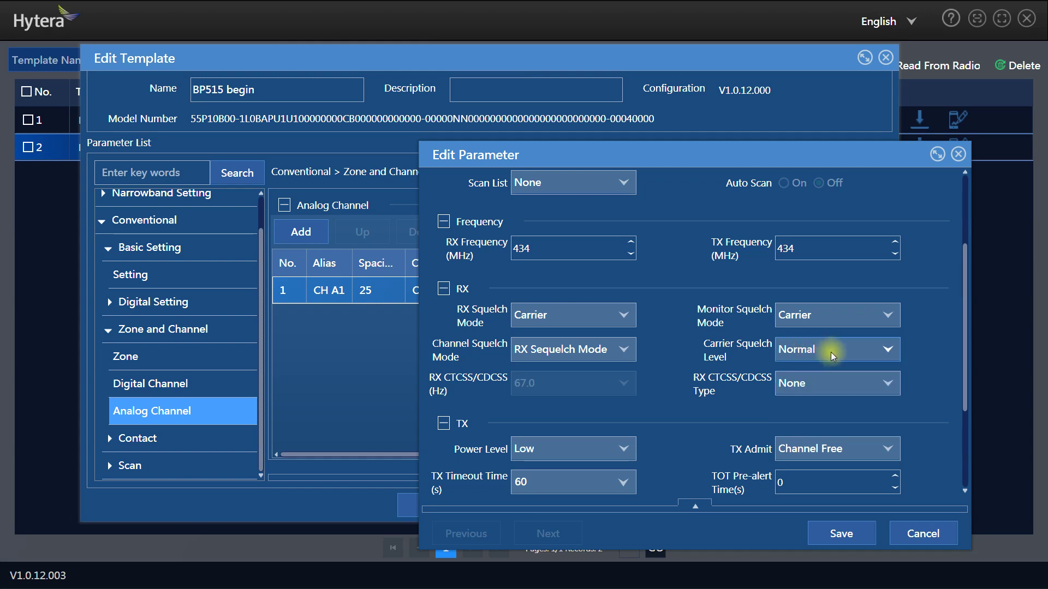
left_click(922, 533)
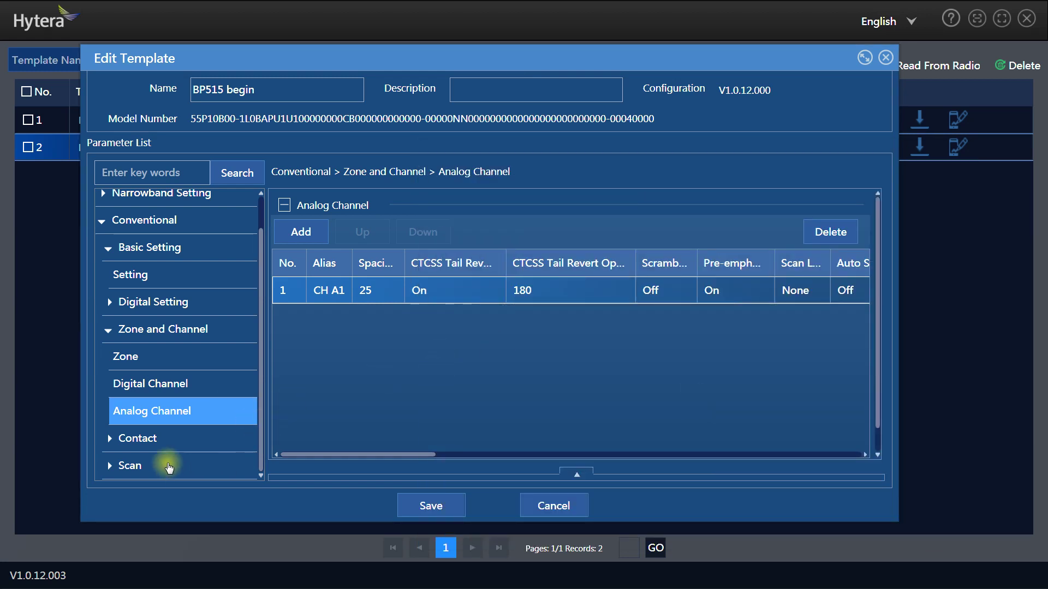
Step: Open the Conventional contact list and select the Store contact to examine its alias, call type and call ID
left_click(136, 439)
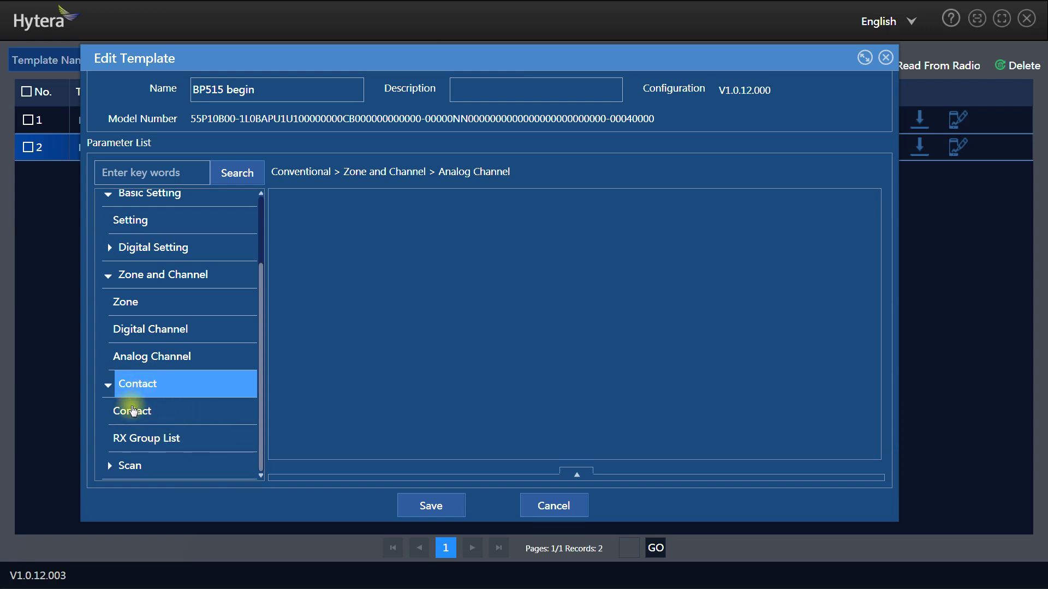
left_click(137, 416)
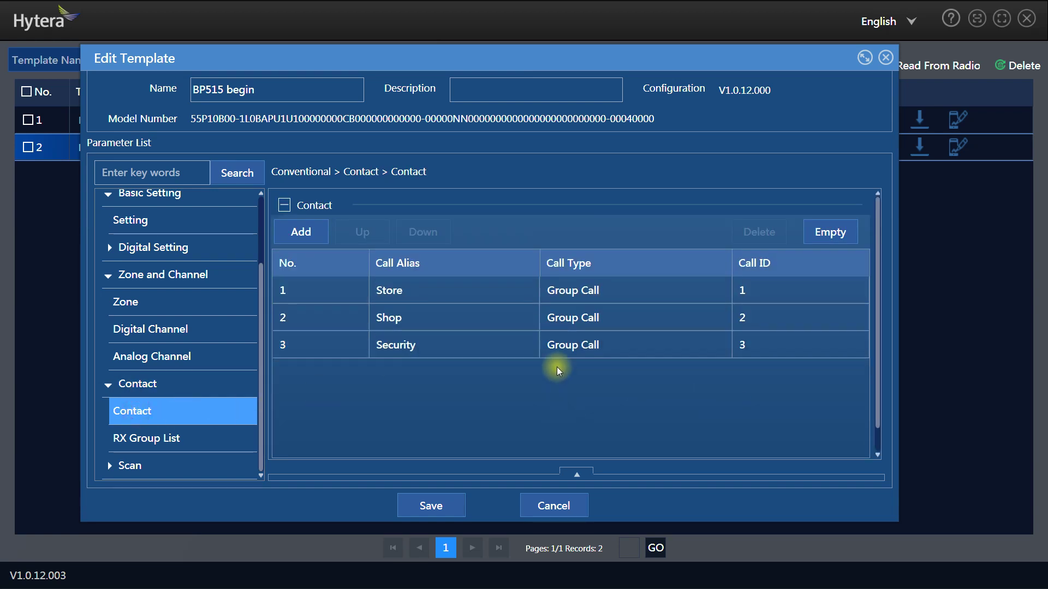
left_click(460, 296)
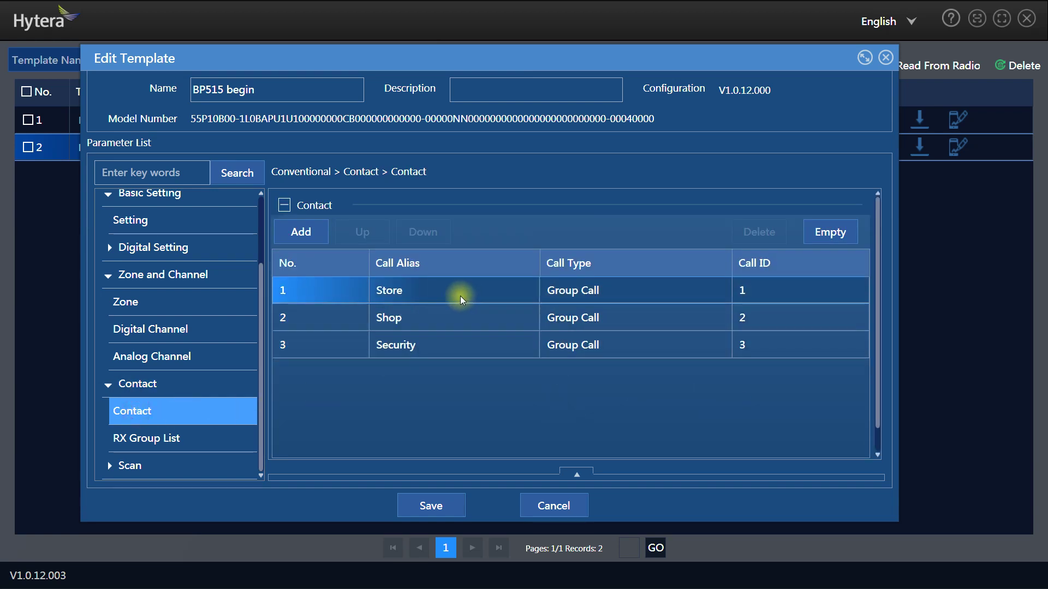
left_click(424, 290)
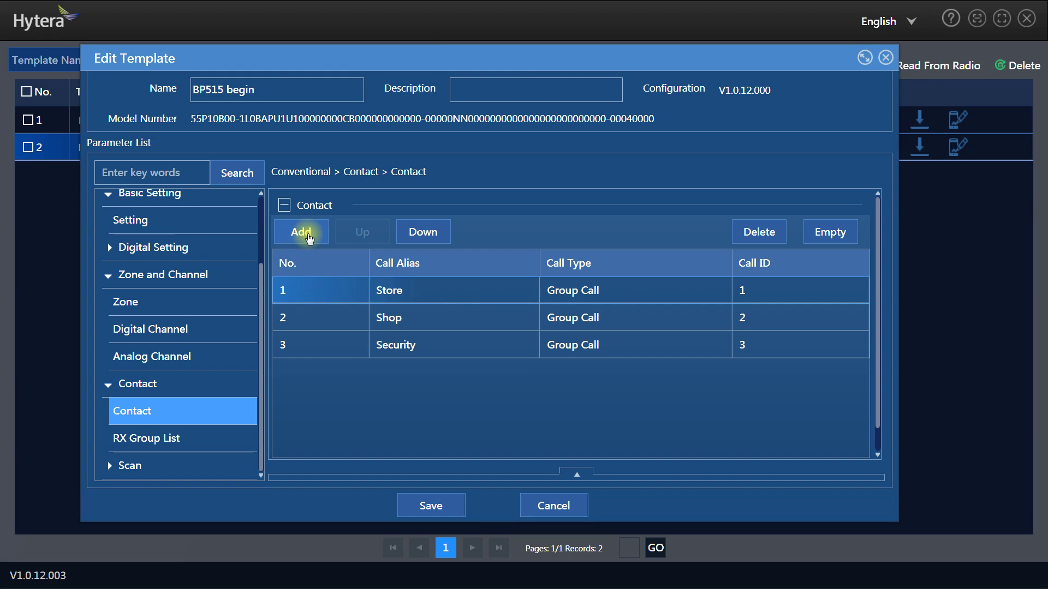
Step: Start adding a contact to review its alias, call type options and call ID range, and cancel the addition
left_click(302, 233)
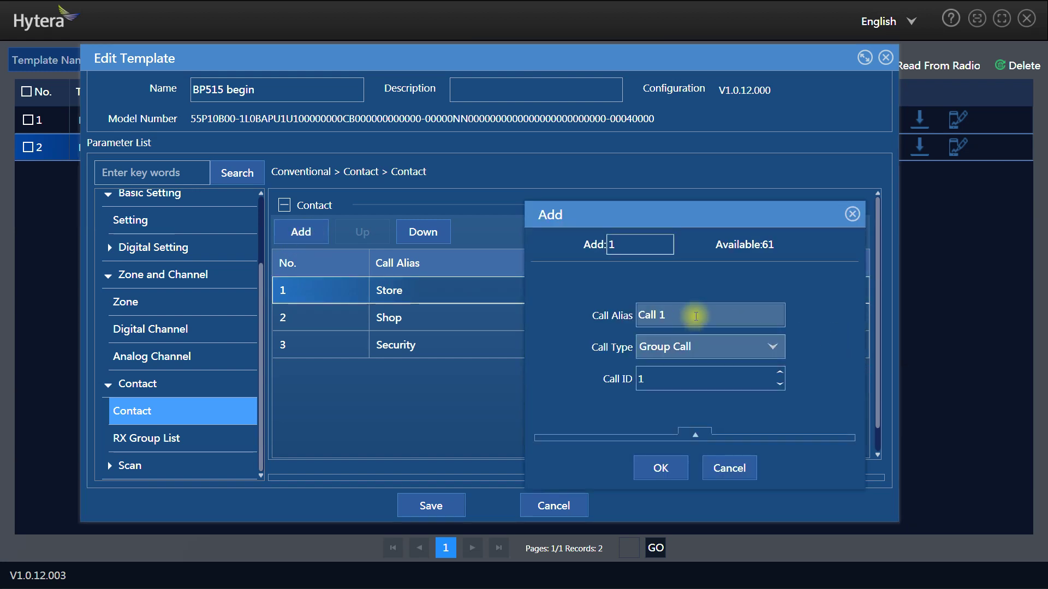
left_click_drag(696, 315, 638, 316)
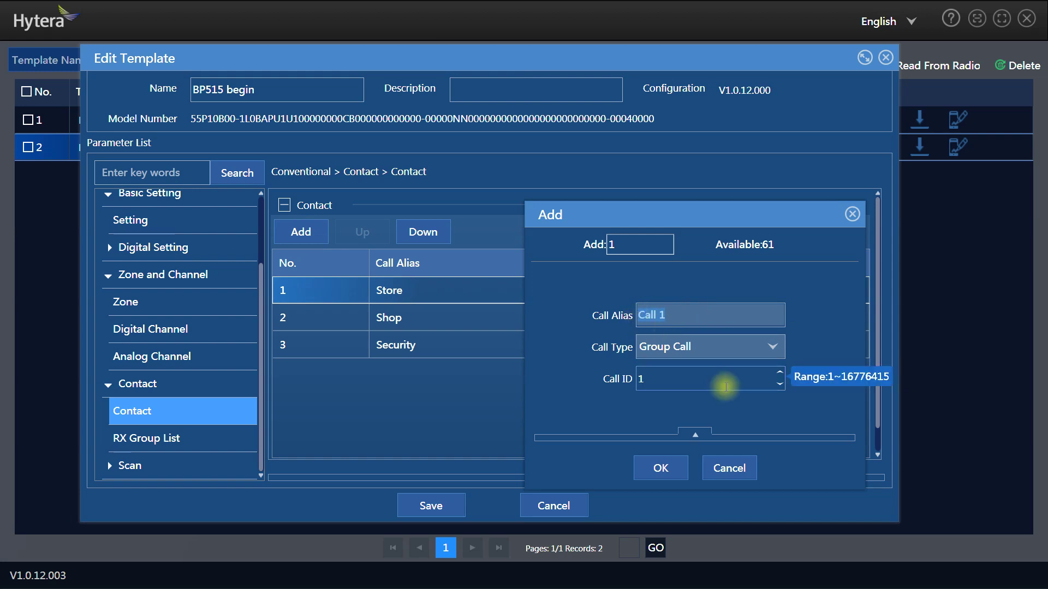
left_click(702, 348)
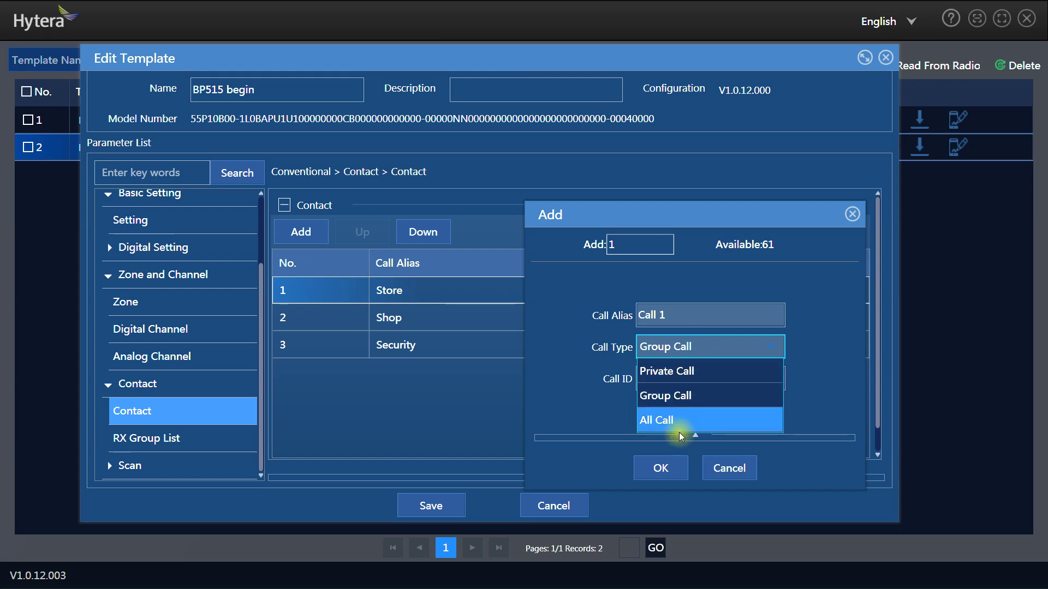
left_click(703, 346)
left_click(658, 377)
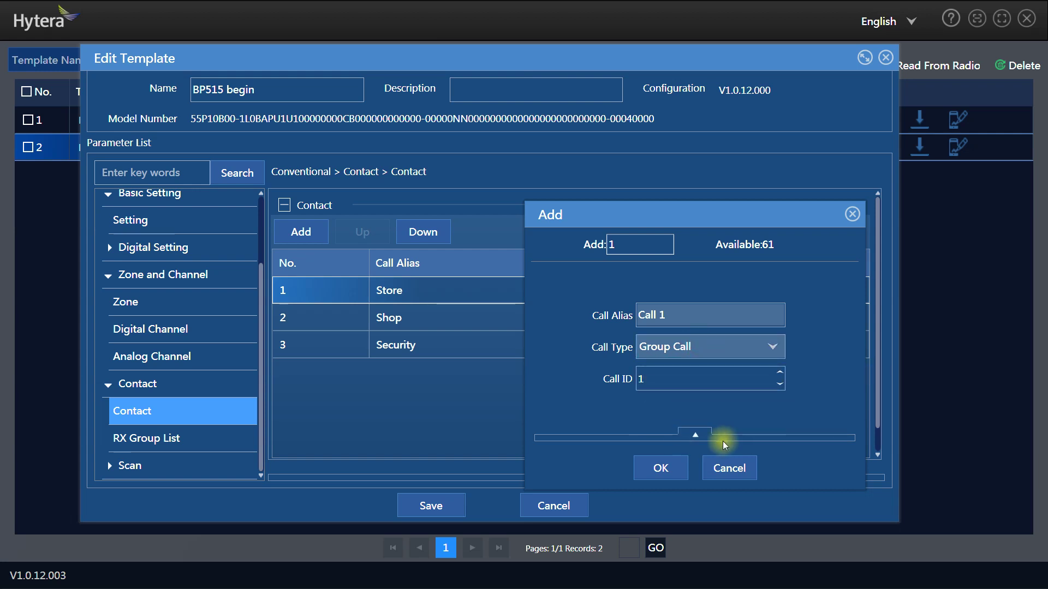
left_click(730, 470)
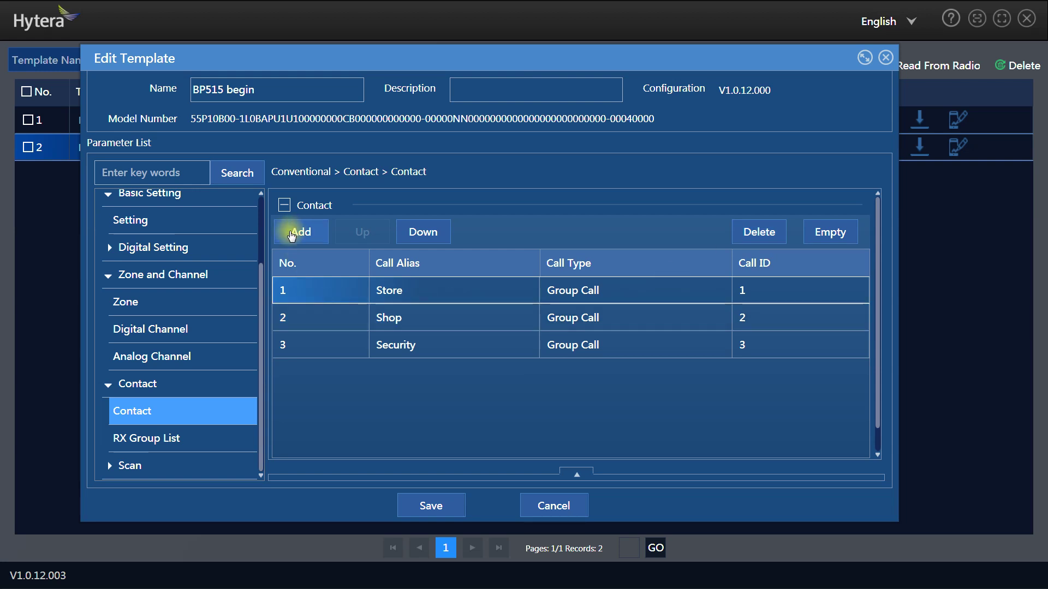
Step: Open the first RX group list, view the contacts available as new members, and cancel without adding any
left_click(169, 445)
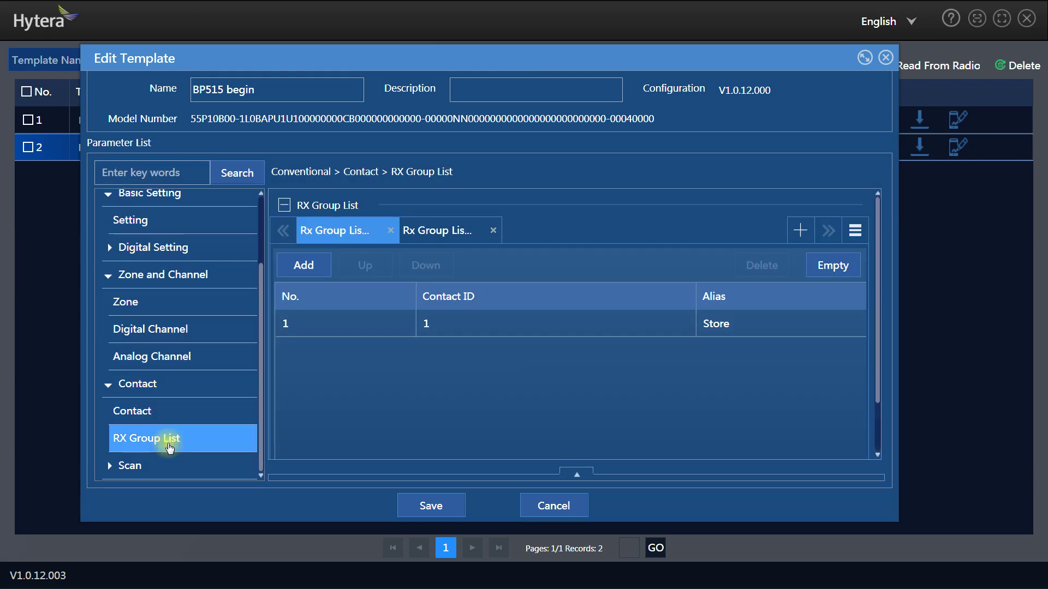
left_click_drag(371, 322, 486, 319)
left_click(317, 263)
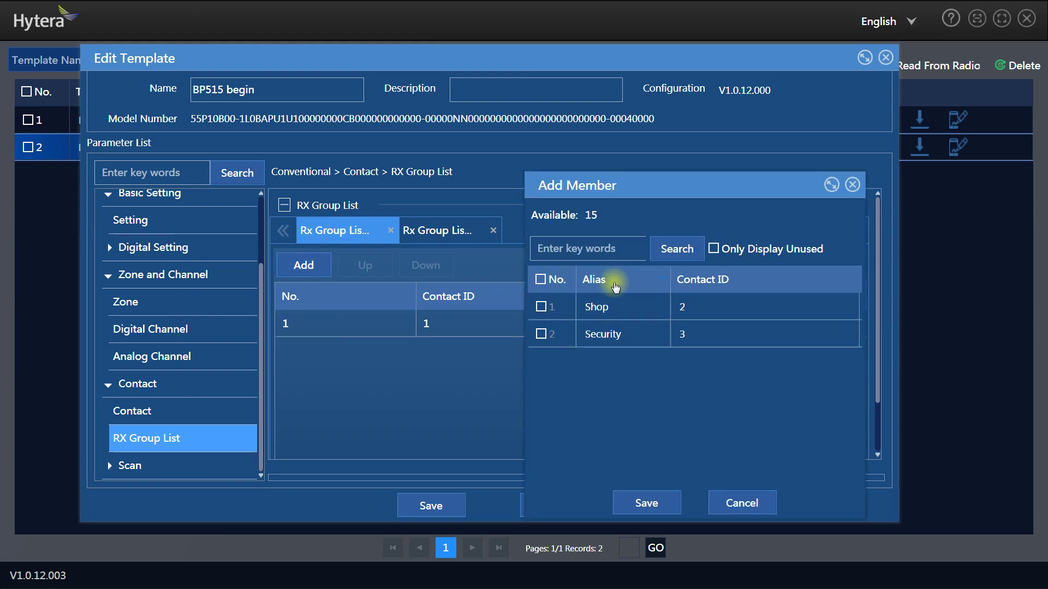
left_click(541, 335)
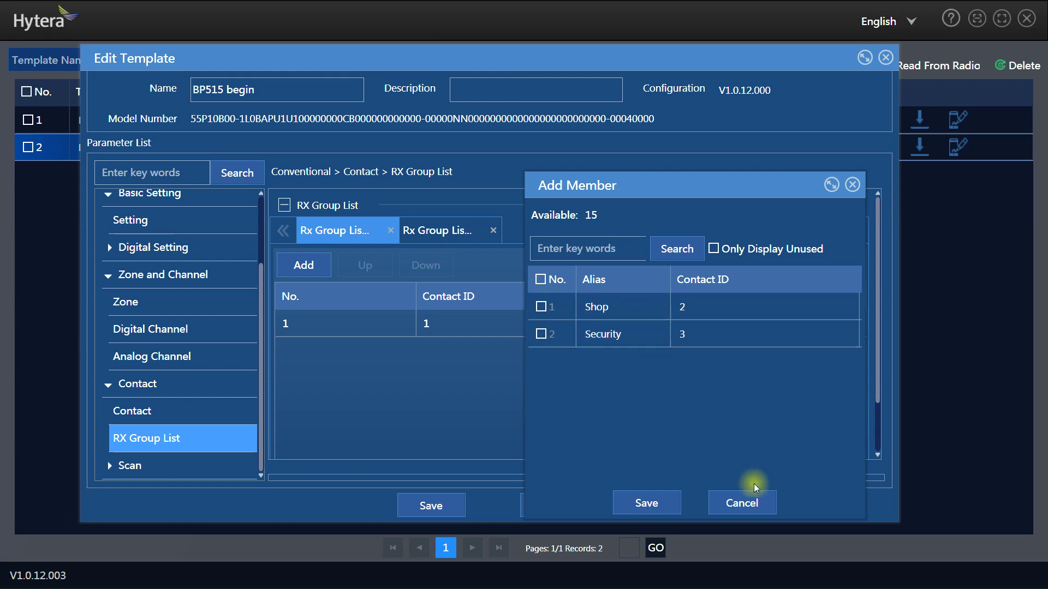
left_click(748, 502)
Step: Compare the members of the second RX group list with those of the first
left_click(443, 229)
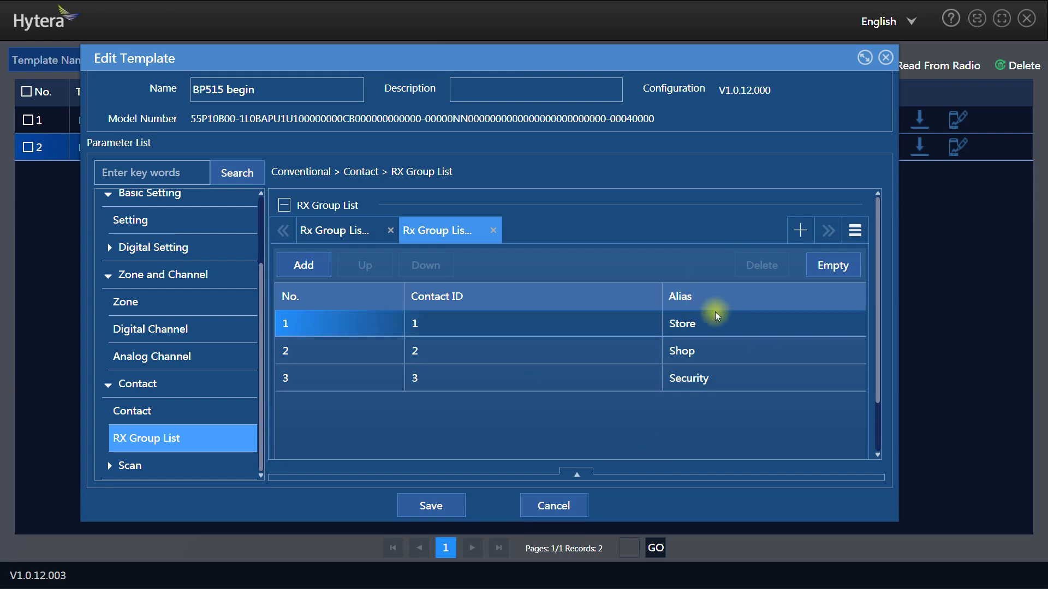
left_click(330, 230)
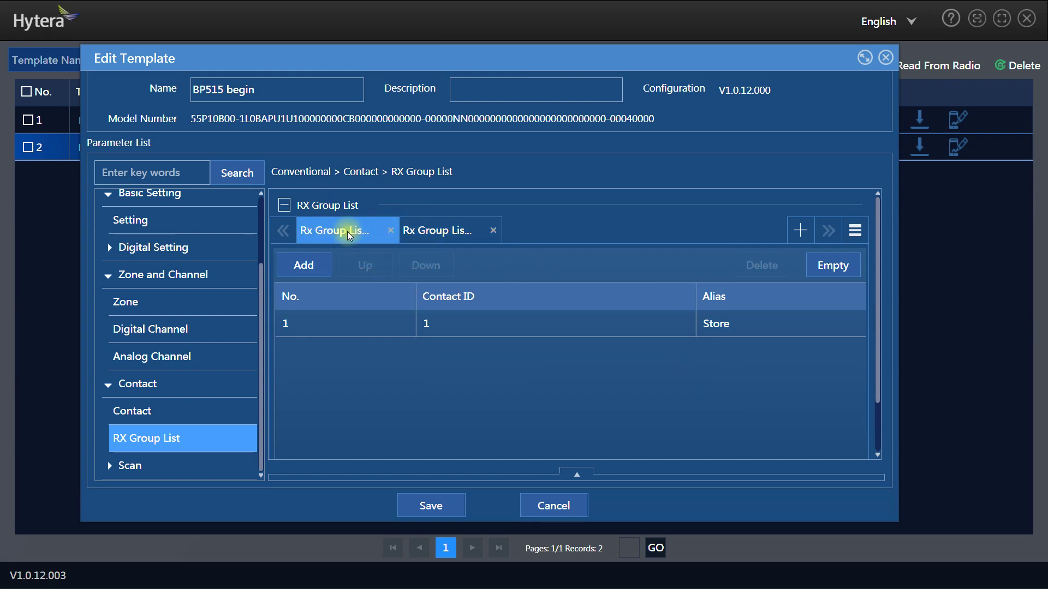
left_click(402, 320)
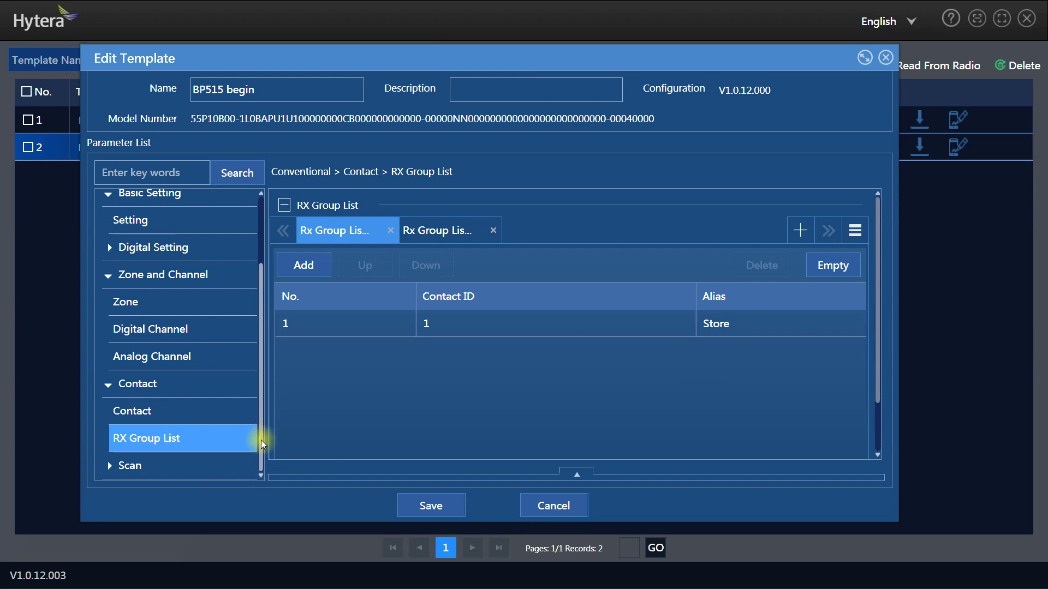
Step: Review the settings and members of Scan List 1, and close the template without saving
left_click(139, 466)
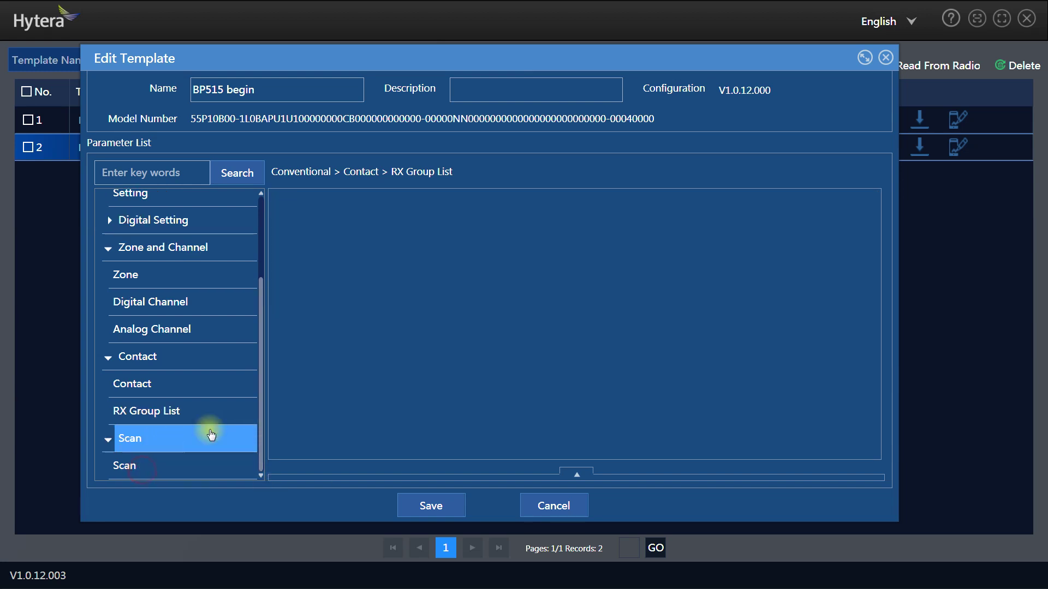
left_click(140, 465)
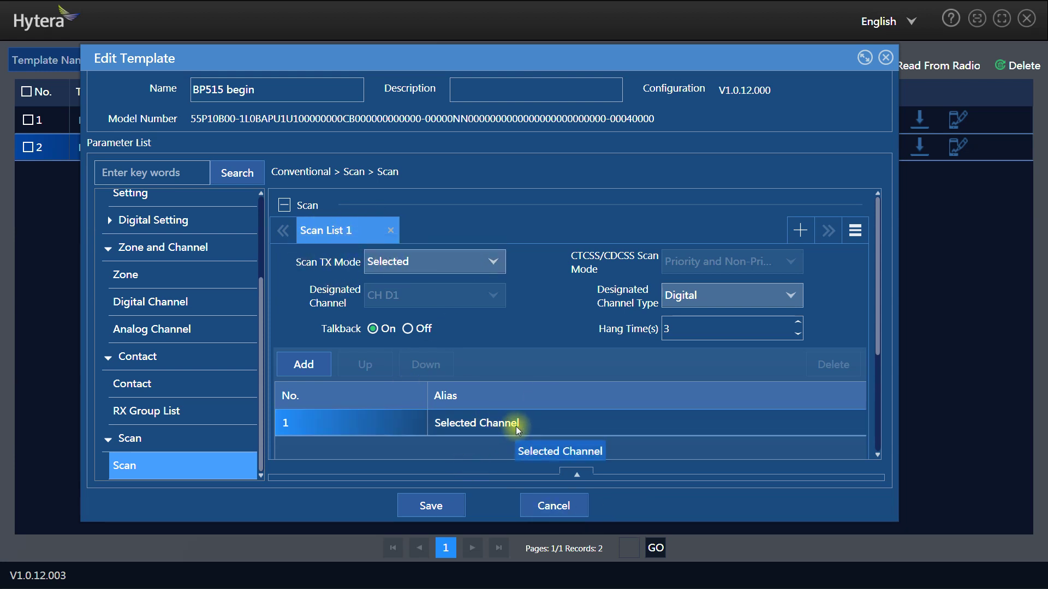
left_click(562, 508)
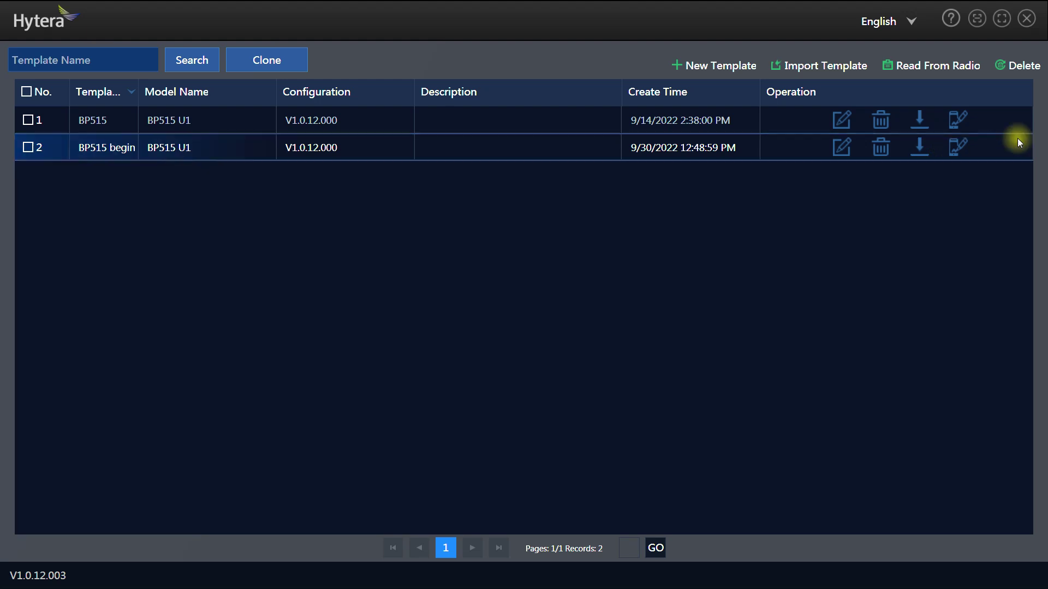
Step: Reopen the "BP515 begin" template for editing and select its Common parameter group
left_click(844, 152)
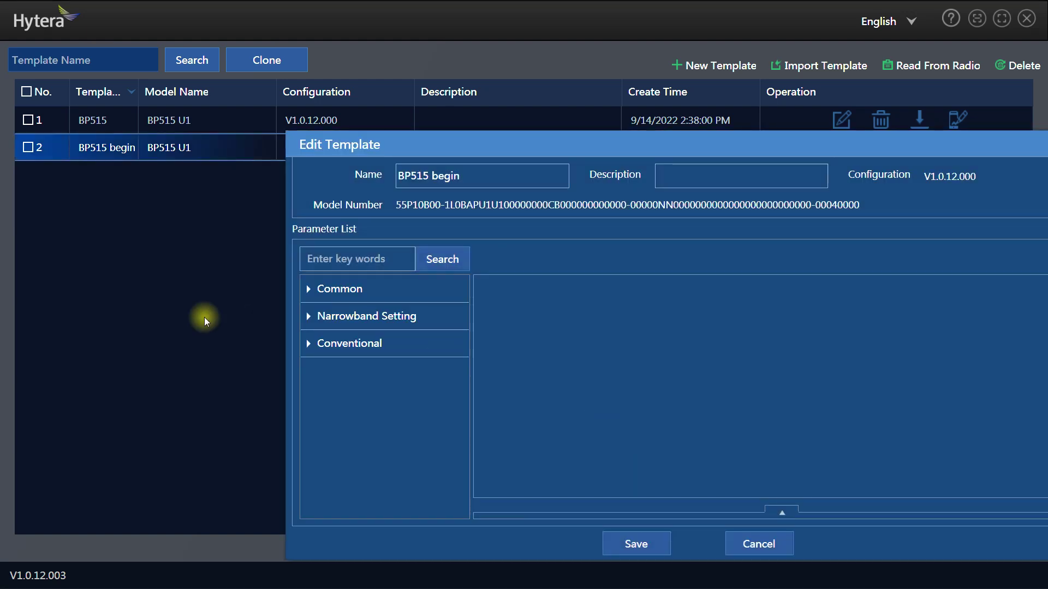
left_click(367, 290)
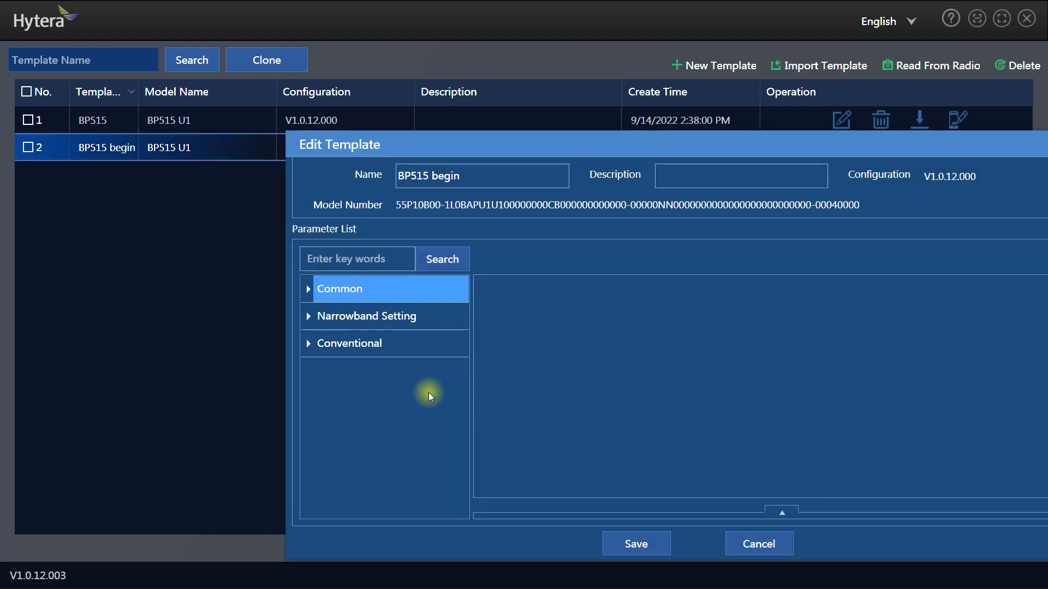
left_click_drag(805, 153, 631, 116)
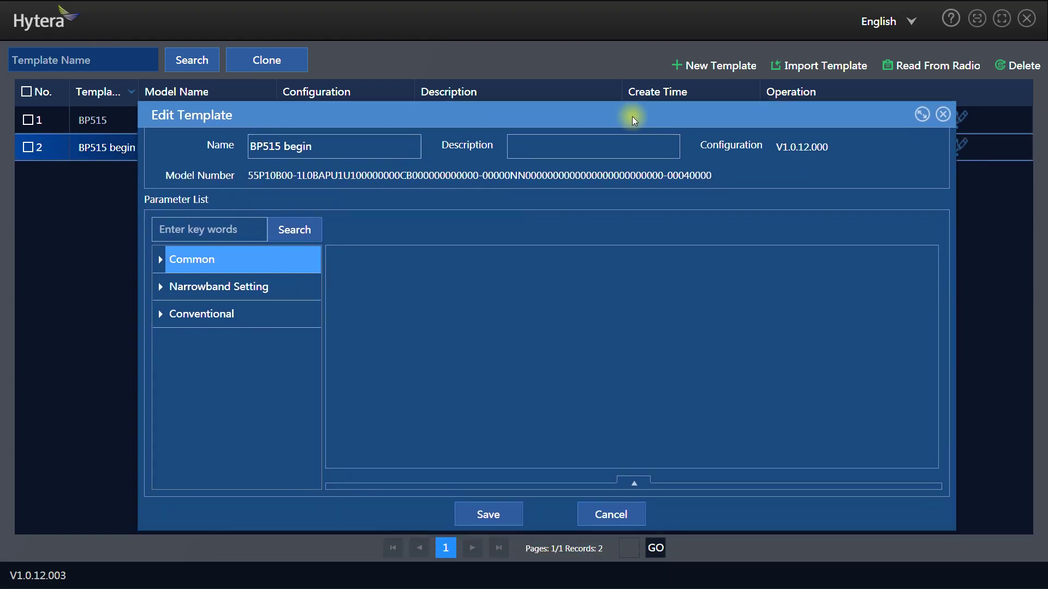